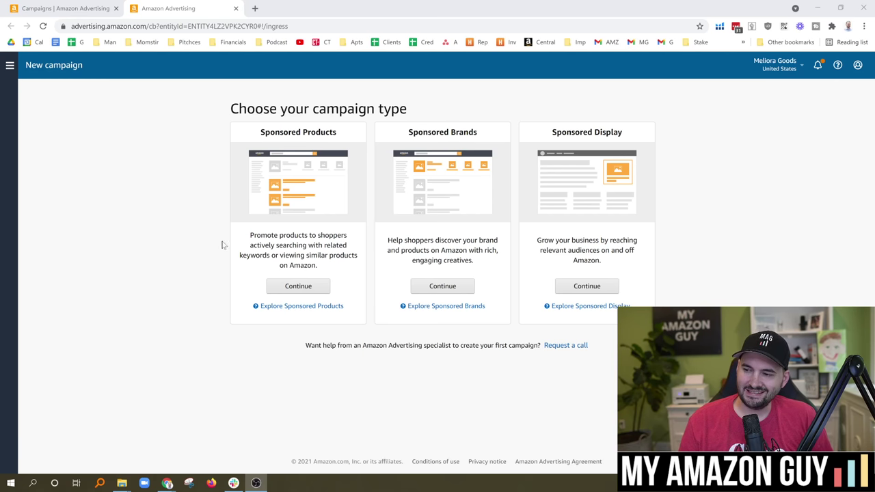
Step: Start creating a new Sponsored Products campaign
{"action": "left_click", "coordinate": [193, 244]}
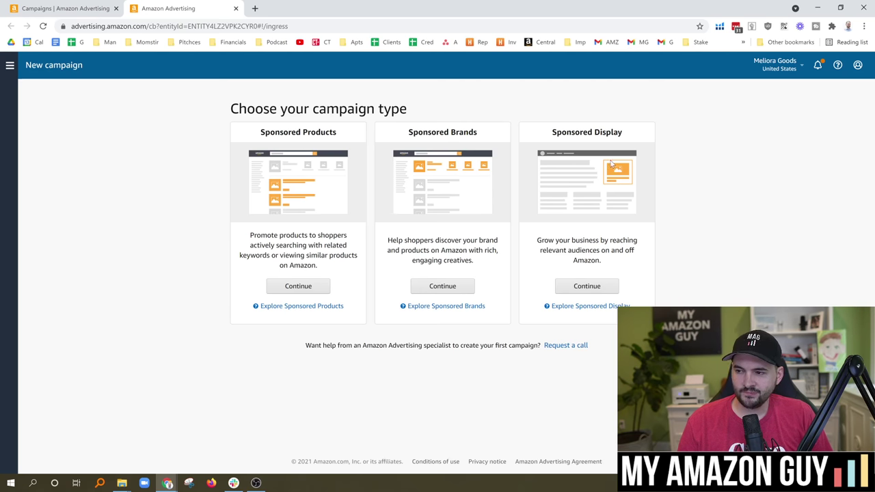
{"action": "left_click", "coordinate": [312, 288]}
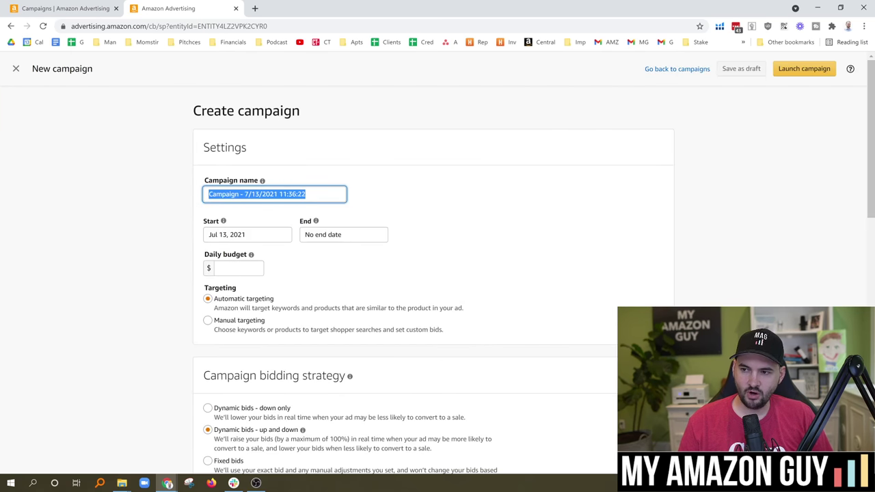
Step: Review the new campaign's portfolio, start date calendar and daily budget settings
{"action": "scroll", "coordinate": [333, 198], "scroll_direction": "down", "scroll_amount": 1}
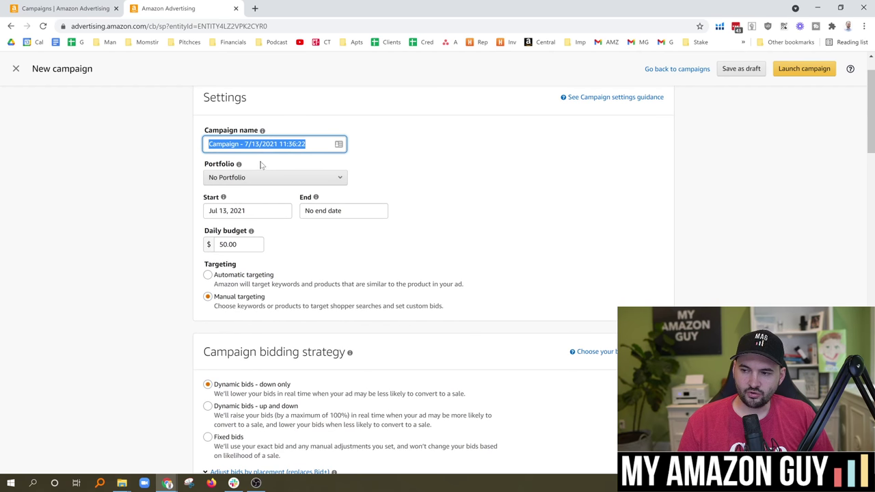
{"action": "mouse_move", "coordinate": [240, 167]}
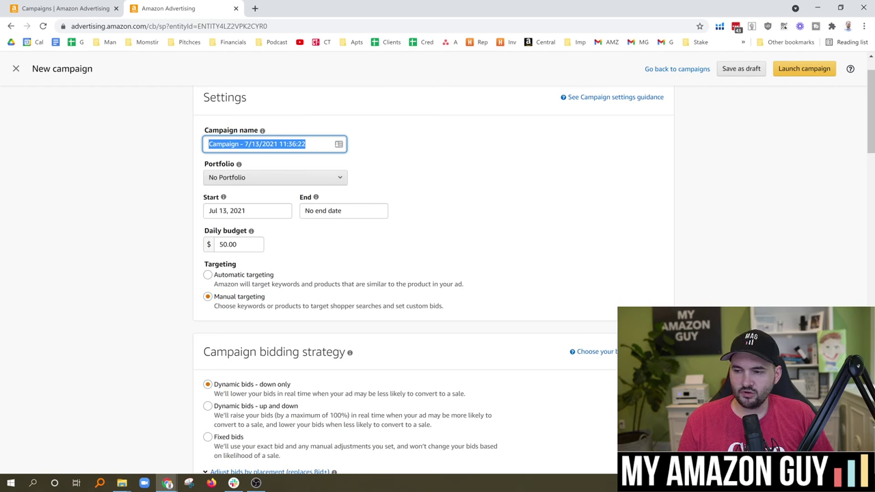
{"action": "left_click", "coordinate": [253, 211]}
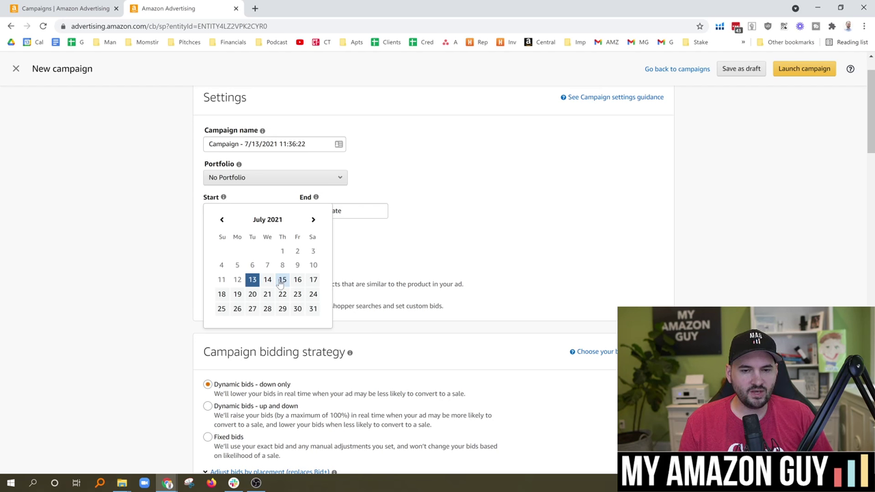
{"action": "left_click", "coordinate": [381, 169]}
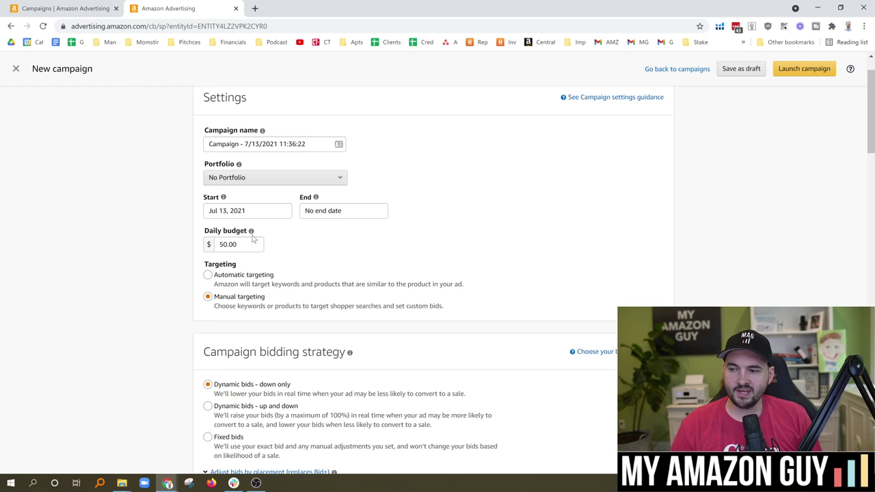
{"action": "mouse_move", "coordinate": [251, 233]}
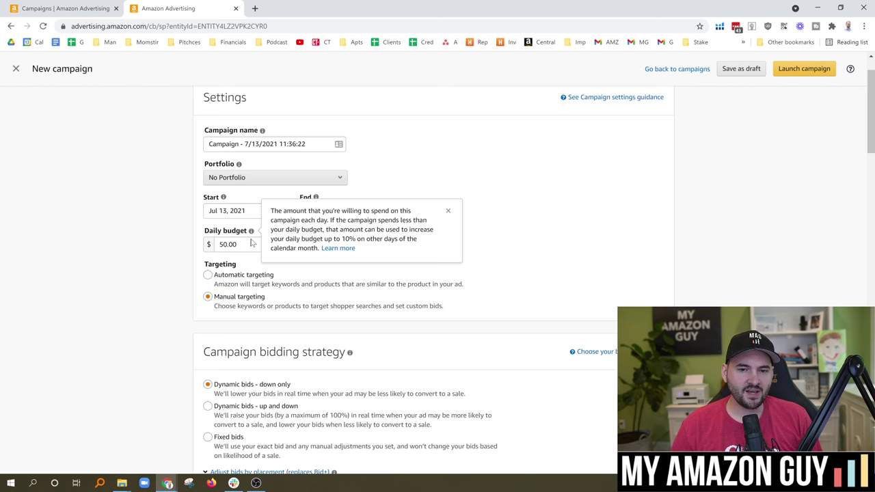
{"action": "left_click", "coordinate": [239, 244]}
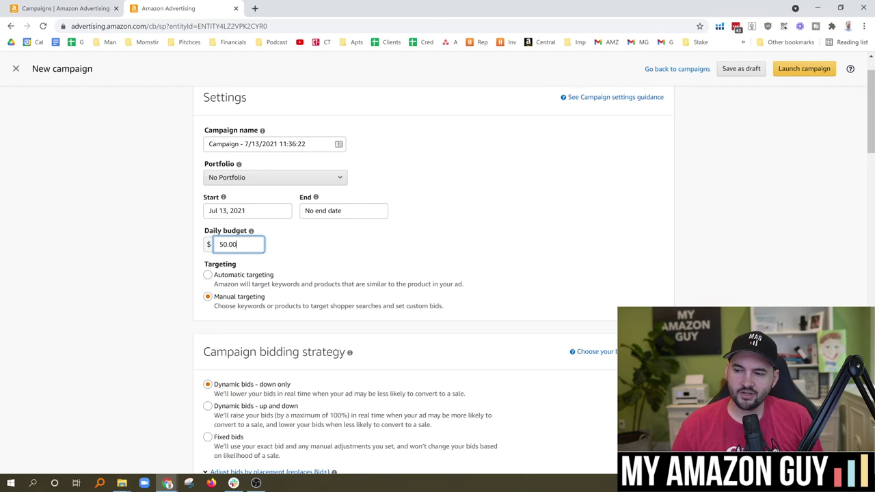
{"action": "left_click", "coordinate": [300, 242]}
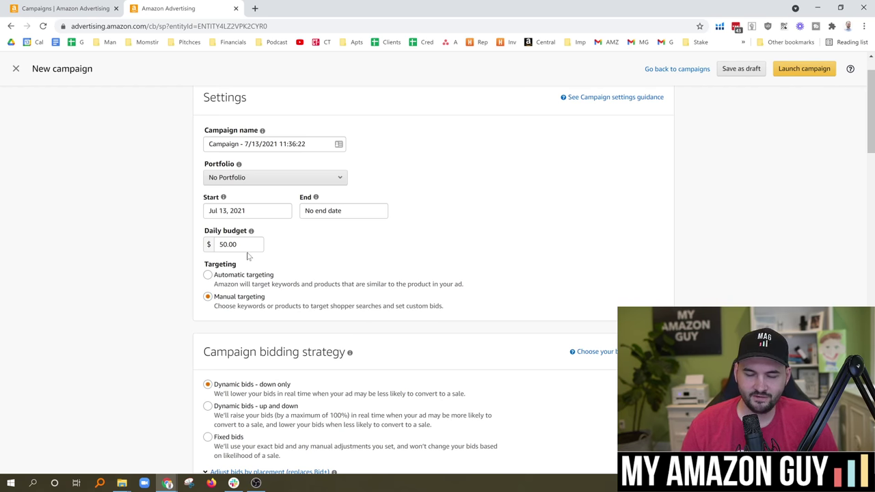
Step: Try out automatic and manual targeting, leaving the campaign on manual targeting with fixed bids
{"action": "scroll", "coordinate": [302, 242], "scroll_direction": "down", "scroll_amount": 2}
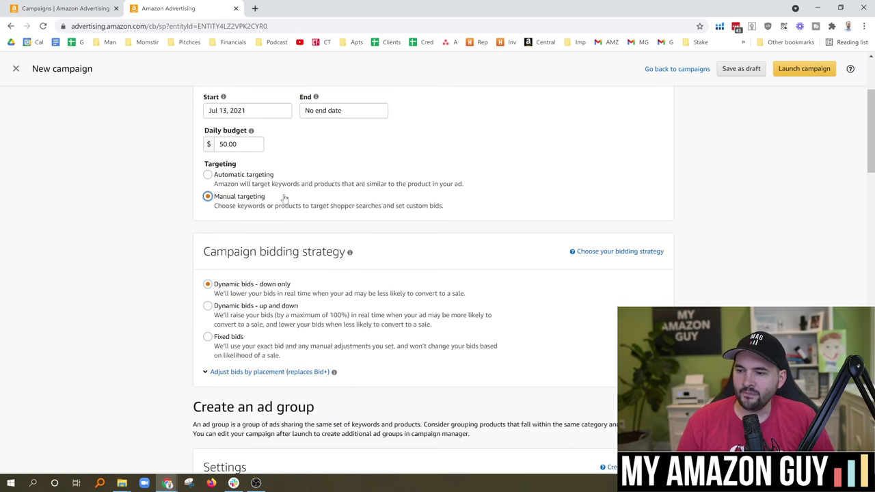
{"action": "left_click", "coordinate": [247, 181]}
{"action": "left_click", "coordinate": [250, 198]}
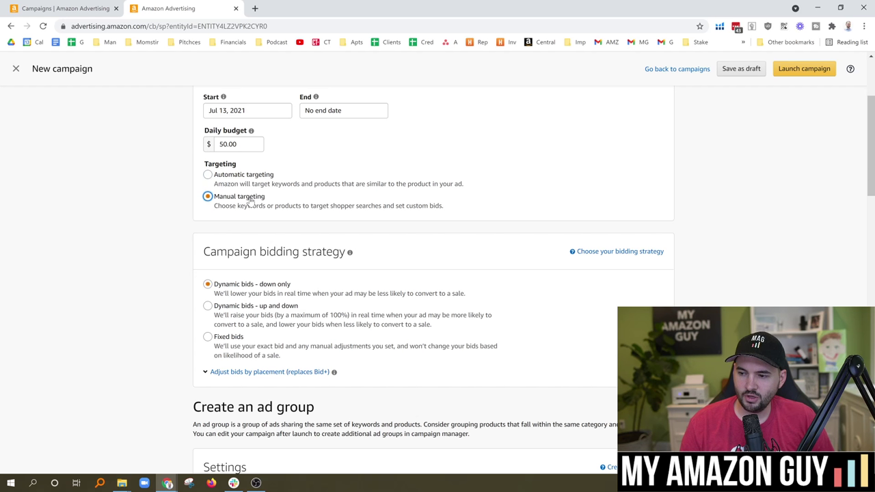
{"action": "left_click", "coordinate": [247, 183]}
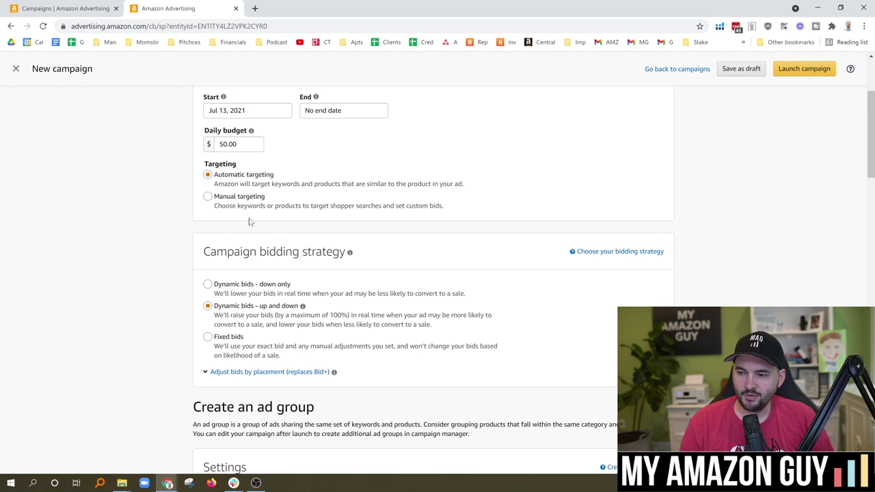
{"action": "left_click", "coordinate": [208, 197]}
{"action": "left_click", "coordinate": [287, 285]}
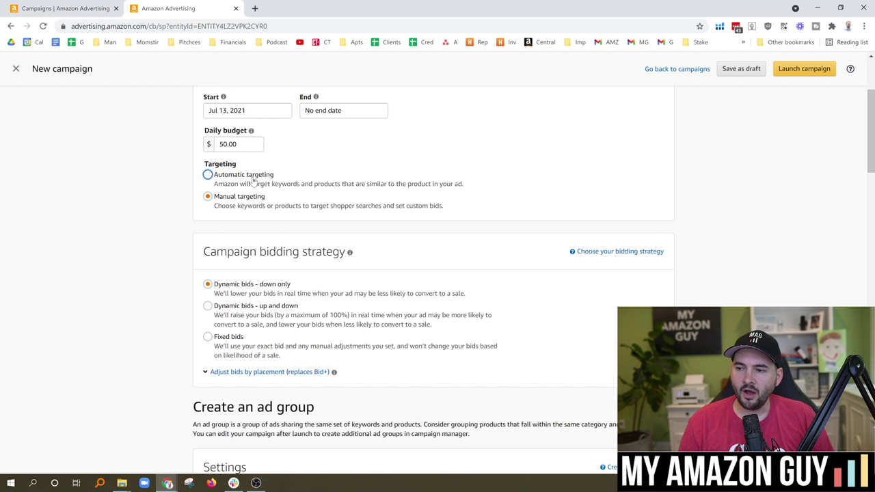
{"action": "left_click", "coordinate": [233, 345]}
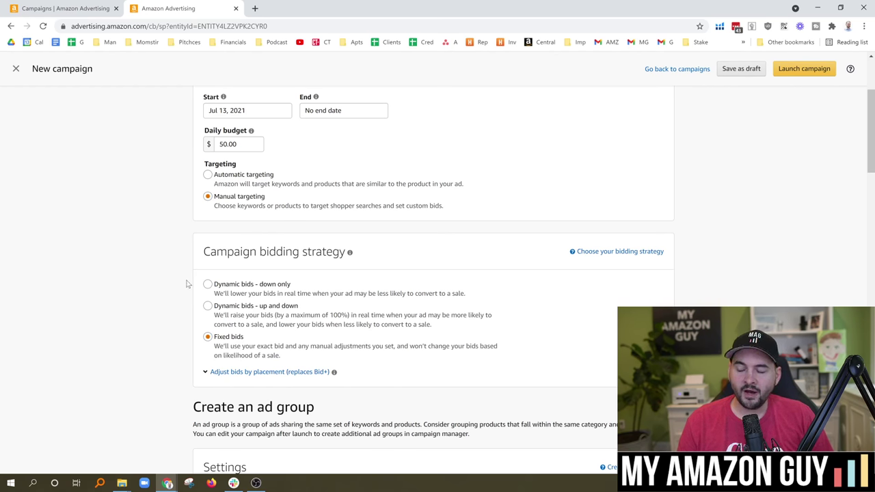
{"action": "left_click", "coordinate": [208, 337]}
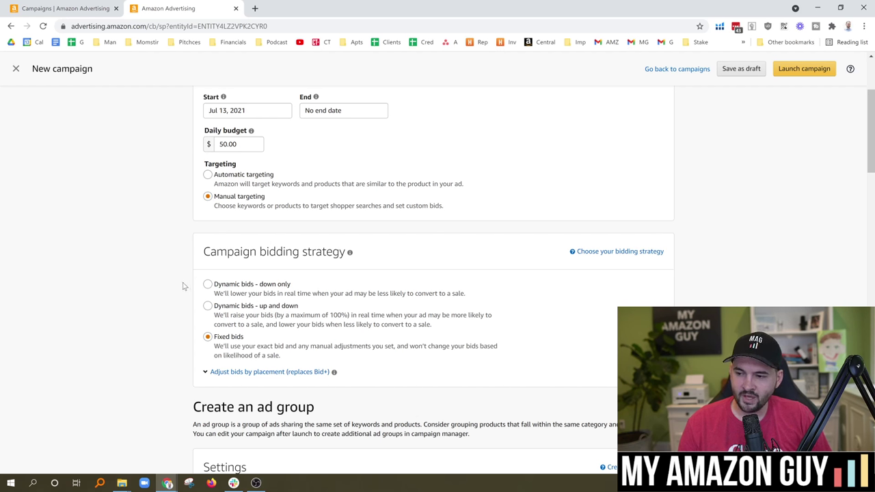
Step: Set the campaign to automatic targeting with the Fixed bids strategy and expand the bid adjustments by placement
{"action": "left_click", "coordinate": [244, 177]}
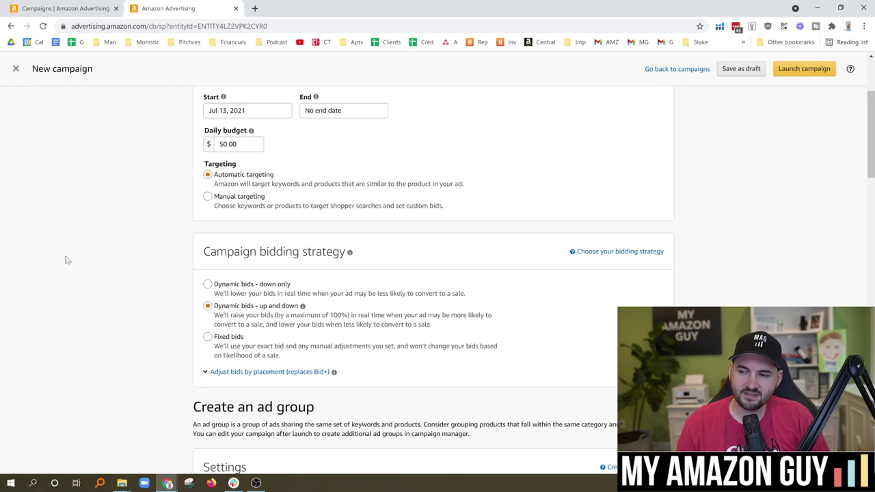
{"action": "scroll", "coordinate": [137, 264], "scroll_direction": "down", "scroll_amount": 2}
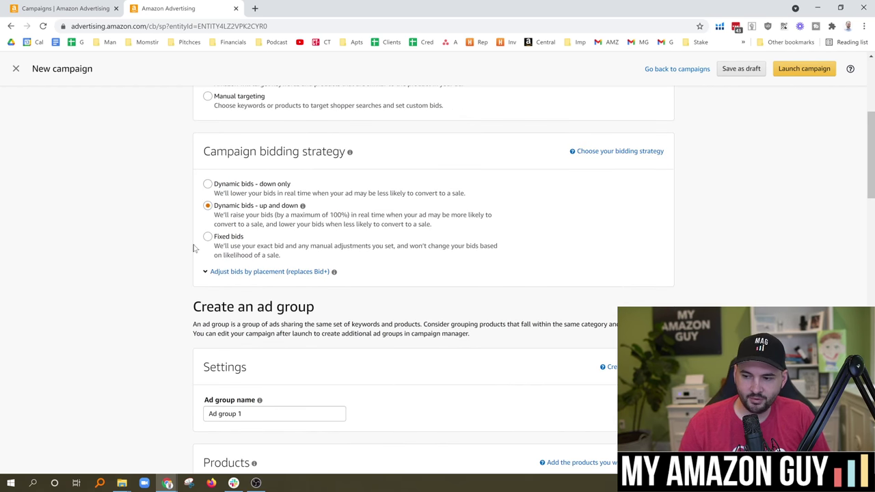
{"action": "left_click", "coordinate": [258, 273]}
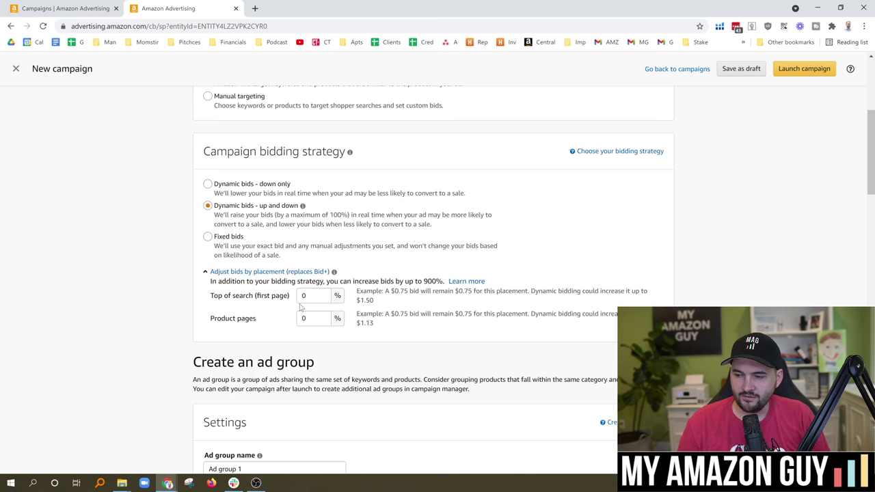
{"action": "left_click", "coordinate": [264, 205]}
{"action": "left_click", "coordinate": [208, 237]}
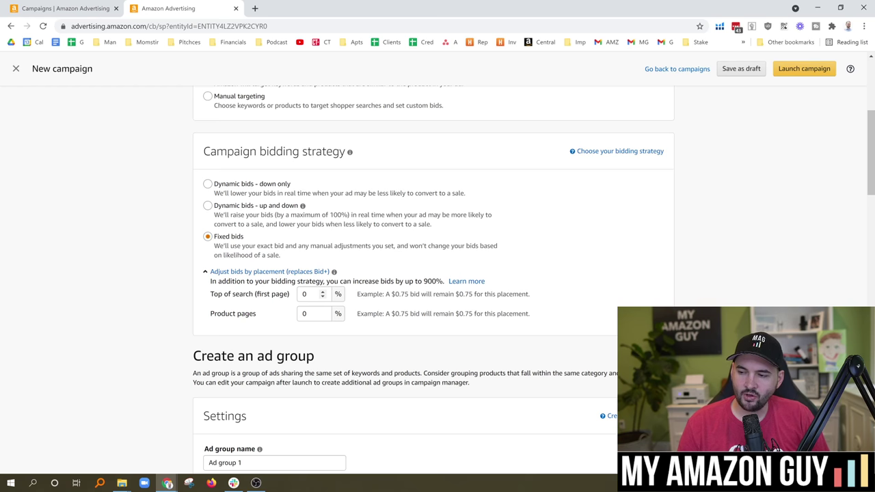
Step: Set the placement bid adjustment for top of search (first page) to 10%
{"action": "double_click", "coordinate": [305, 293]}
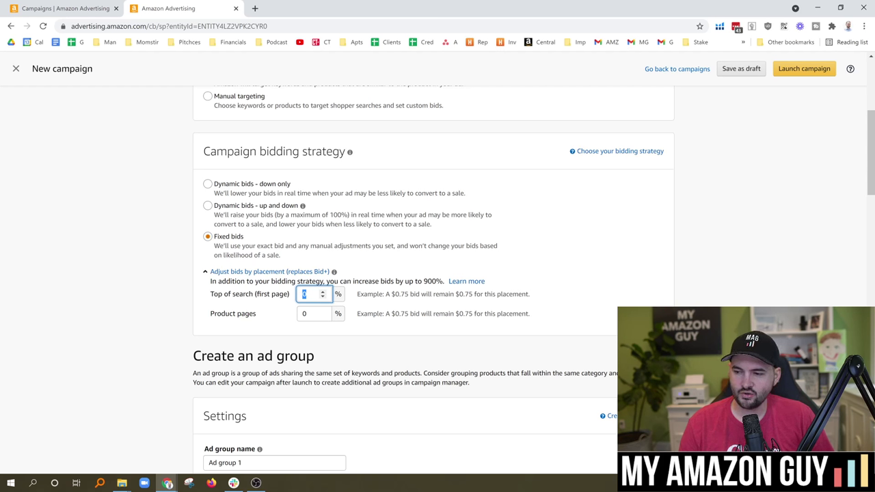
{"action": "type", "text": "0"}
{"action": "left_click_drag", "start_coordinate": [209, 294], "coordinate": [253, 294]}
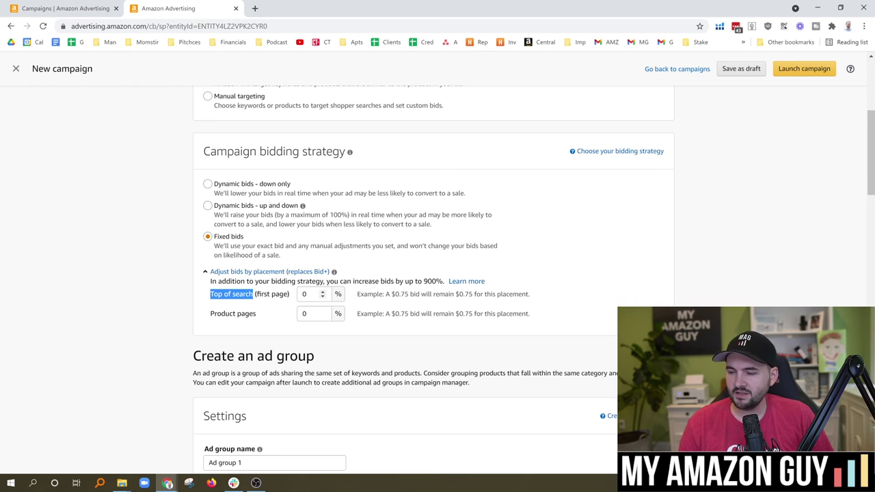
{"action": "double_click", "coordinate": [314, 294]}
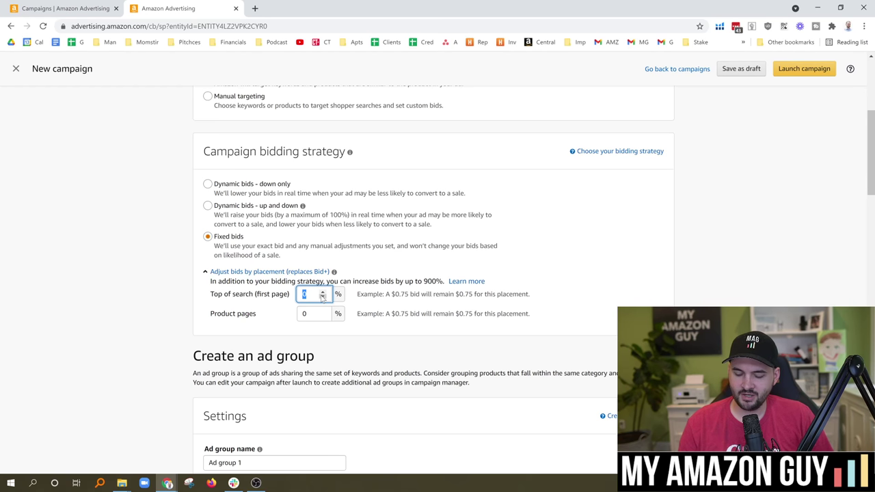
{"action": "type", "text": "10"}
{"action": "scroll", "coordinate": [336, 309], "scroll_direction": "down", "scroll_amount": 1}
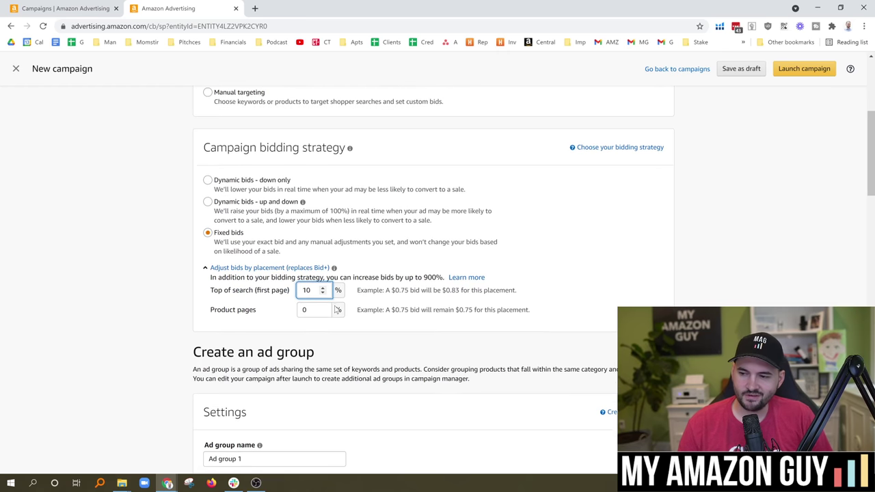
{"action": "scroll", "coordinate": [336, 310], "scroll_direction": "down", "scroll_amount": 1}
{"action": "left_click", "coordinate": [305, 264]}
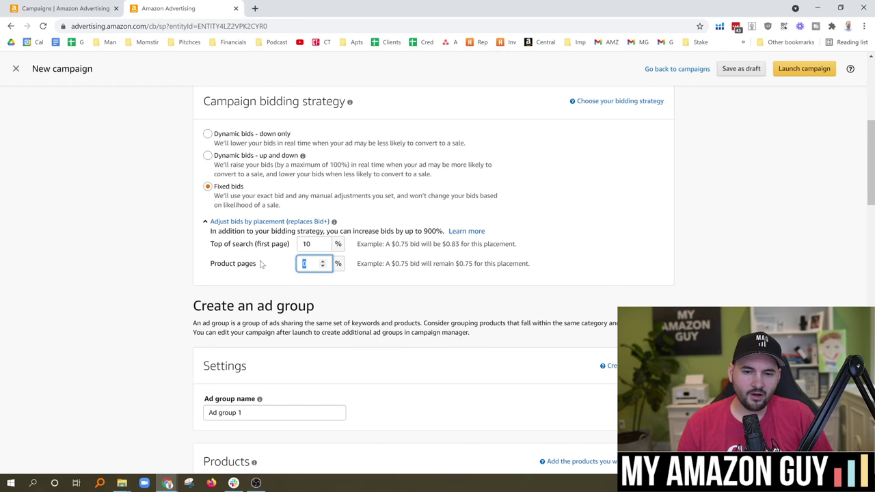
Step: Replace the campaign name with the naming template "SKU-ASIN Product Title - Targeting Method"
{"action": "scroll", "coordinate": [279, 285], "scroll_direction": "down", "scroll_amount": 3}
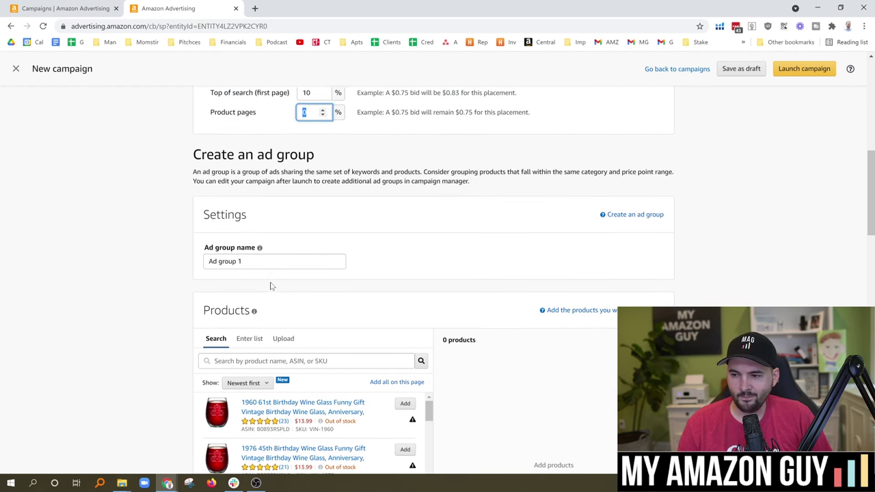
{"action": "scroll", "coordinate": [277, 259], "scroll_direction": "down", "scroll_amount": 2}
{"action": "scroll", "coordinate": [261, 198], "scroll_direction": "up", "scroll_amount": 2}
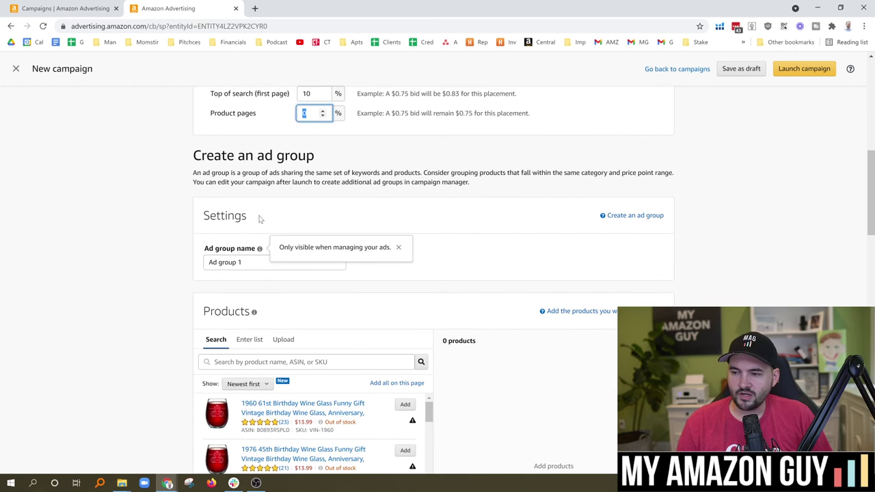
{"action": "scroll", "coordinate": [260, 219], "scroll_direction": "up", "scroll_amount": 10}
{"action": "left_click", "coordinate": [263, 194]}
{"action": "key", "text": "ctrl+a"}
{"action": "key", "text": "BackSpace"}
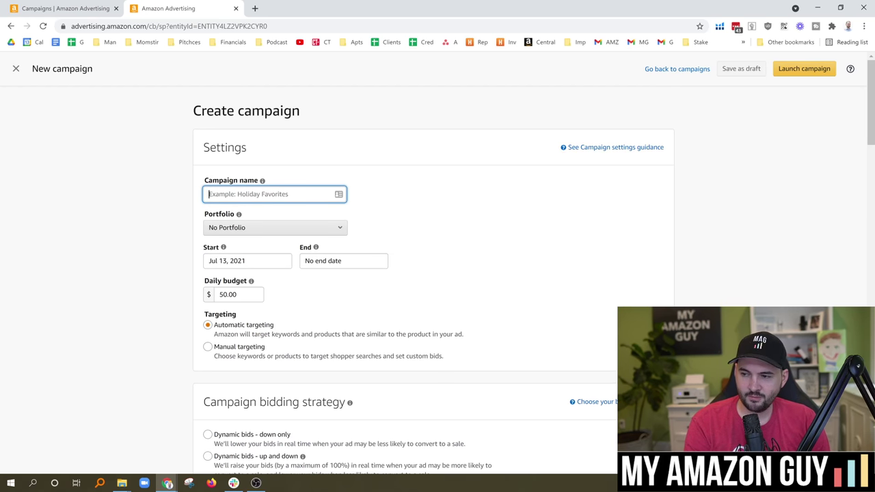
{"action": "type", "text": "SKU-ASIN"}
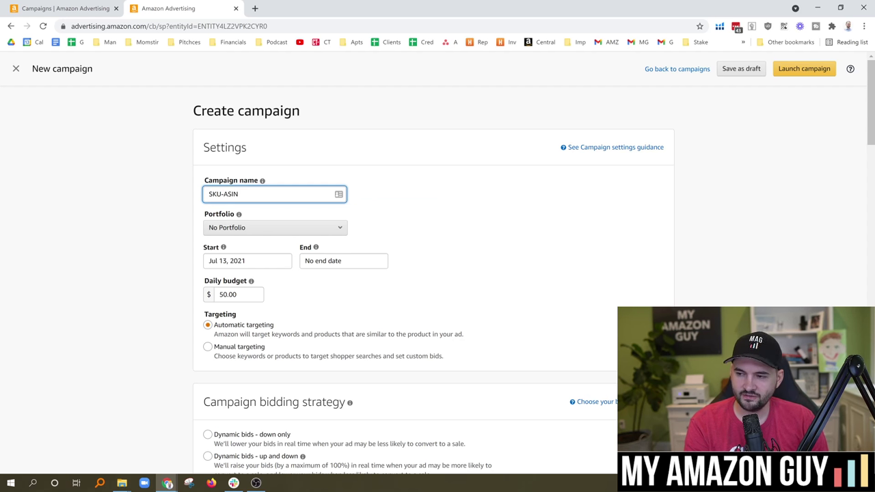
{"action": "type", "text": " Pro"}
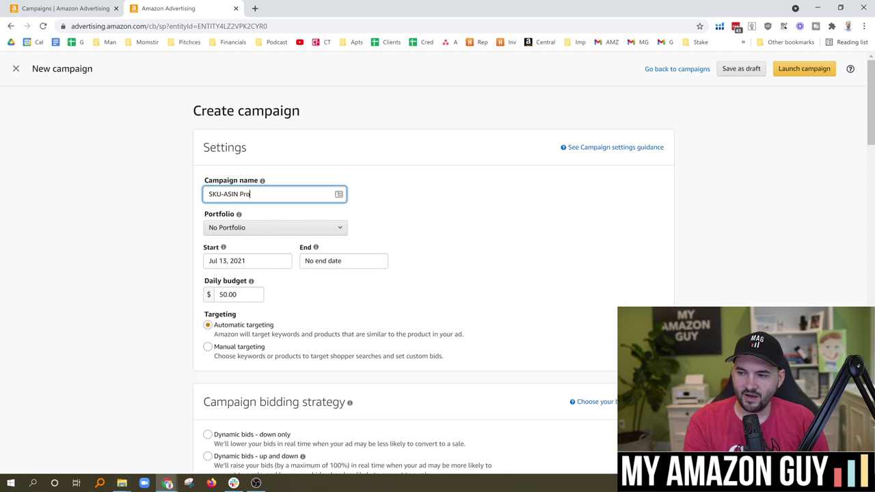
{"action": "type", "text": "duct Title - Targeting Method"}
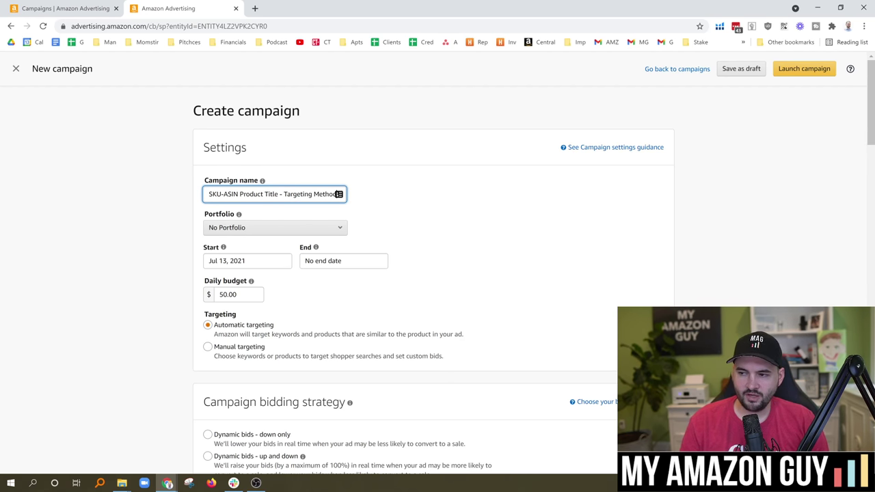
Step: Rename the campaign as "Age of Sage Mothers Day Kit - AUto"
{"action": "key", "text": "ctrl+a"}
{"action": "type", "text": "Age of Sage Mothers Day Kit - AUto"}
Step: Search the ad group's product list for "age of sage", keeping the default ad group name
{"action": "scroll", "coordinate": [270, 282], "scroll_direction": "down", "scroll_amount": 6}
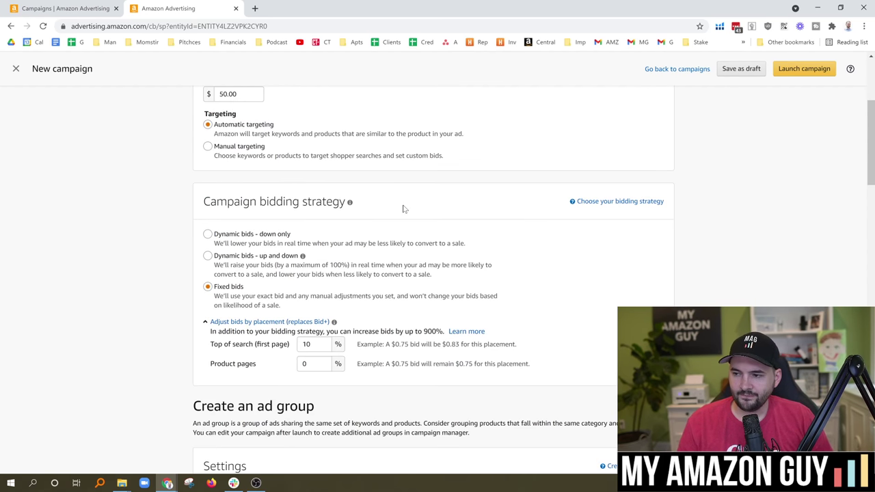
{"action": "left_click_drag", "start_coordinate": [264, 318], "coordinate": [202, 316]}
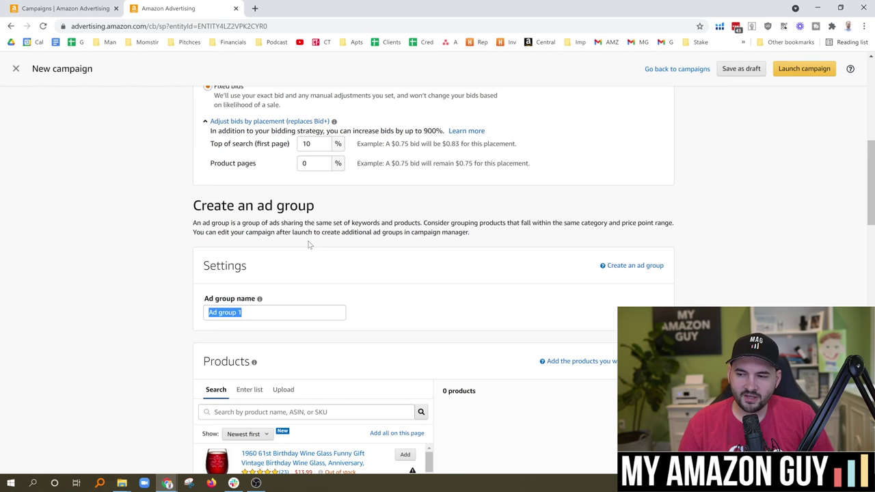
{"action": "left_click", "coordinate": [258, 255]}
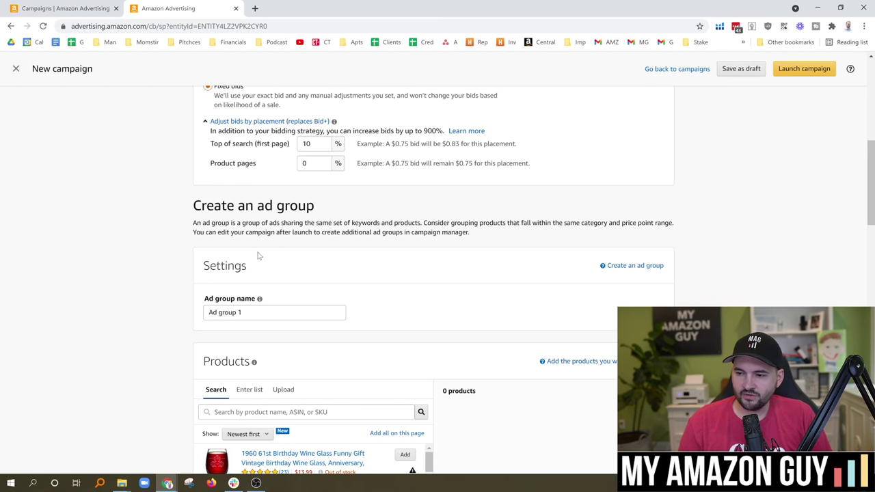
{"action": "scroll", "coordinate": [291, 209], "scroll_direction": "down", "scroll_amount": 3}
{"action": "left_click", "coordinate": [290, 213]}
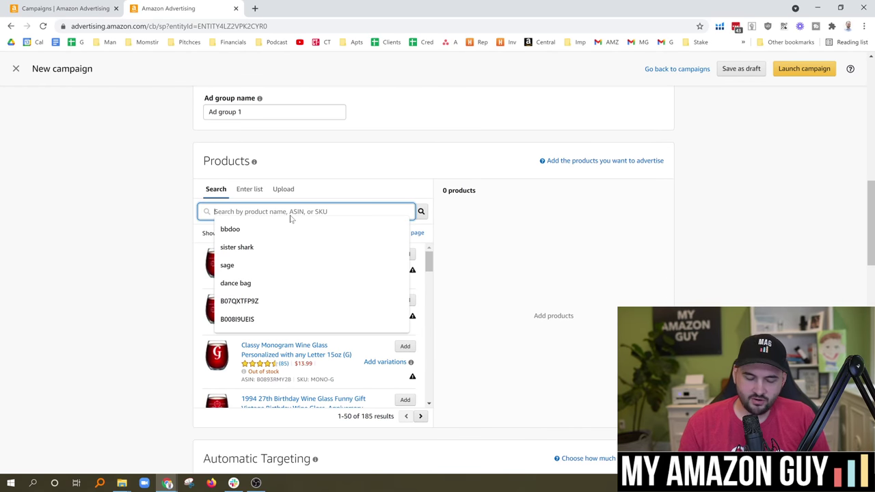
{"action": "type", "text": "age of sage"}
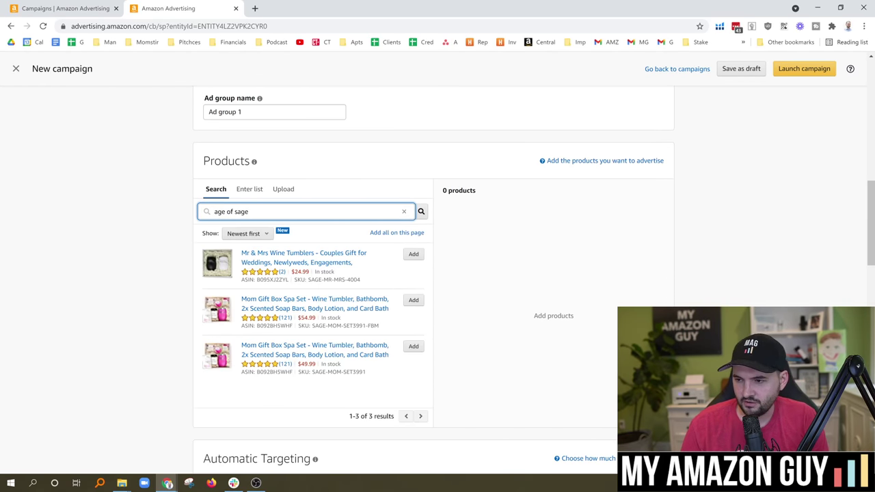
Step: Add both Mom Gift Box Spa Set listings, SKUs SAGE-MOM-SET3991-FBM and SAGE-MOM-SET3991, to the ad group's products
{"action": "left_click", "coordinate": [413, 300]}
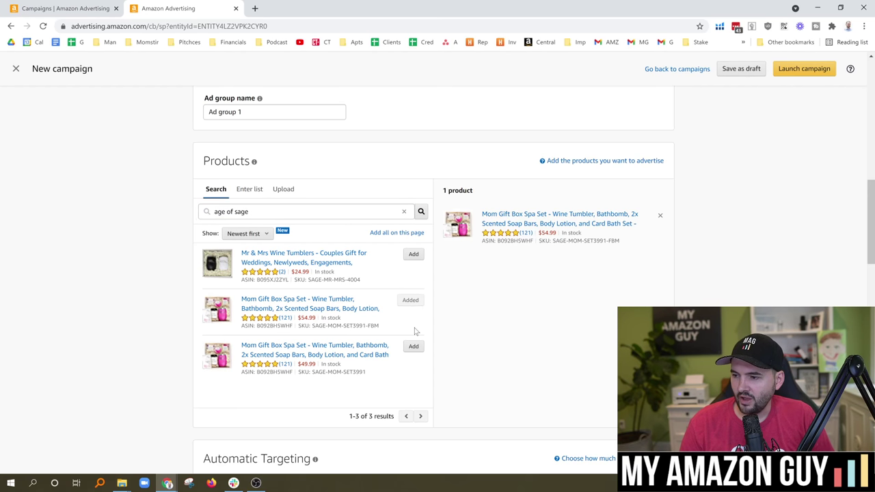
{"action": "left_click", "coordinate": [413, 346]}
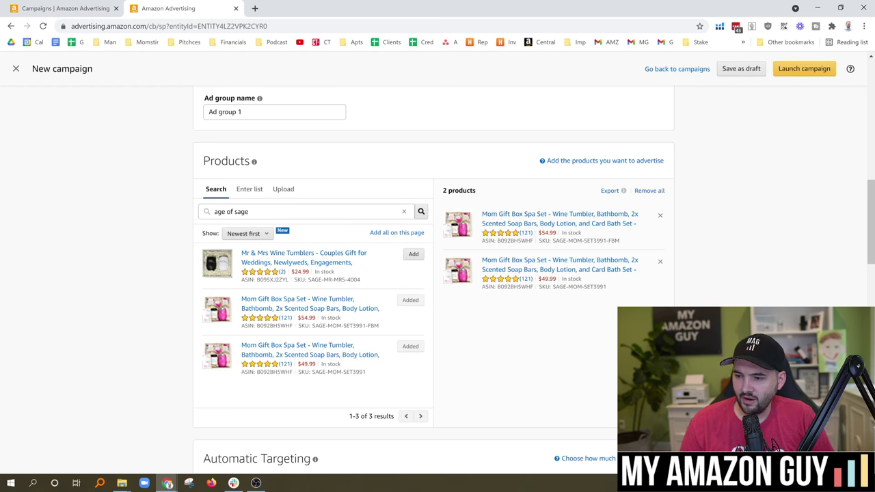
{"action": "left_click_drag", "start_coordinate": [366, 325], "coordinate": [379, 325]}
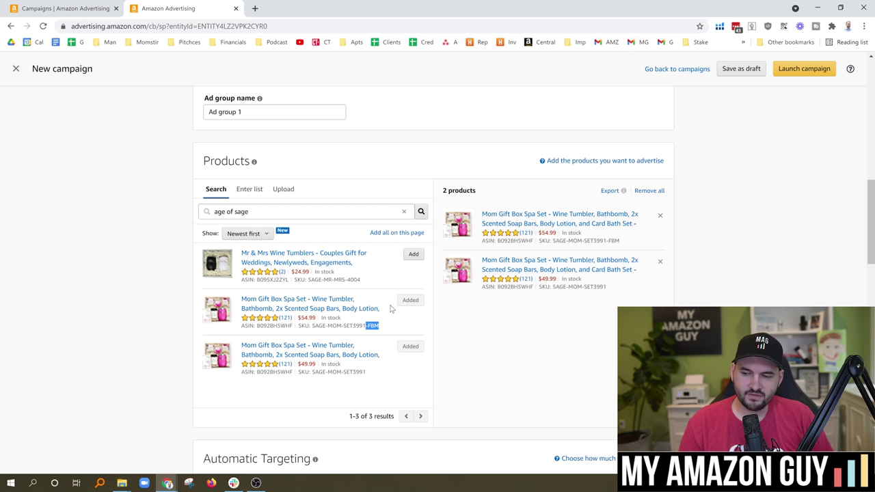
{"action": "left_click", "coordinate": [470, 349]}
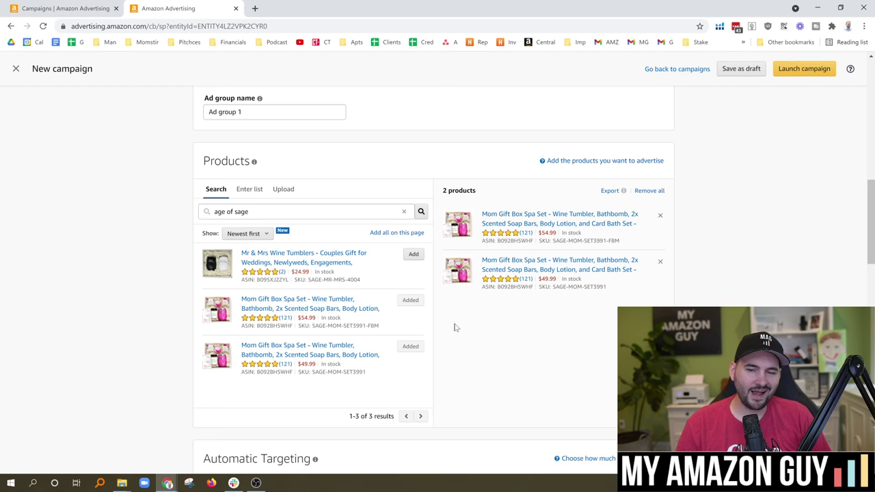
Step: Examine the automatic targeting default bid and compare it with the suggested bid range
{"action": "scroll", "coordinate": [456, 313], "scroll_direction": "down", "scroll_amount": 2}
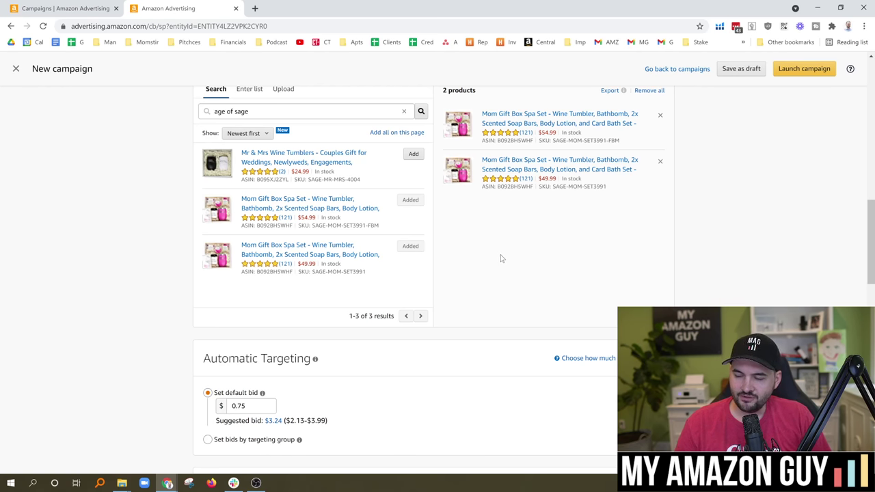
{"action": "scroll", "coordinate": [500, 257], "scroll_direction": "down", "scroll_amount": 2}
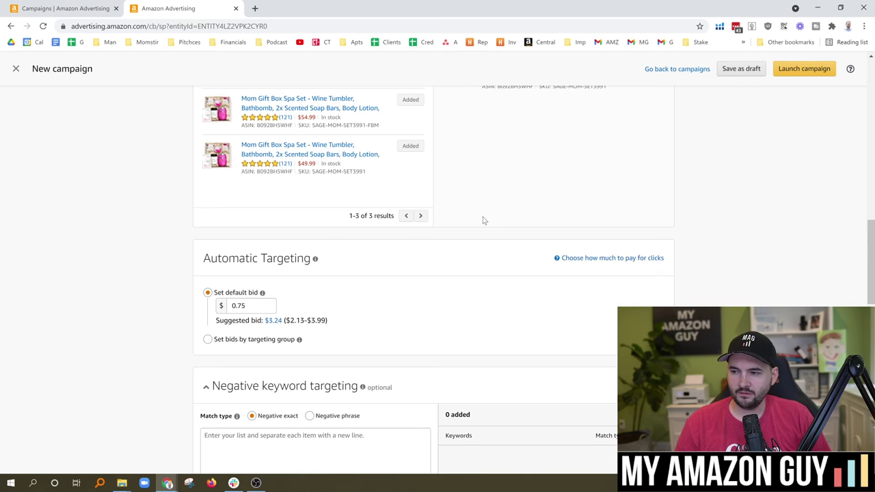
{"action": "scroll", "coordinate": [485, 220], "scroll_direction": "up", "scroll_amount": 1}
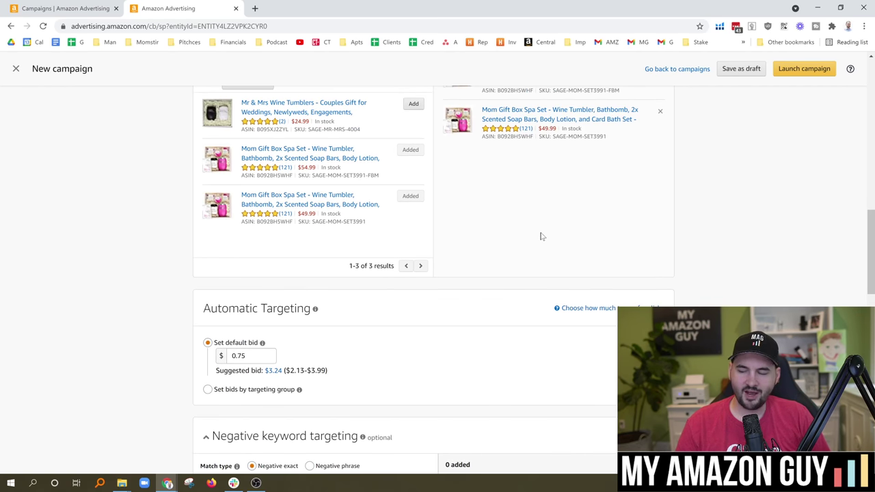
{"action": "scroll", "coordinate": [492, 315], "scroll_direction": "down", "scroll_amount": 2}
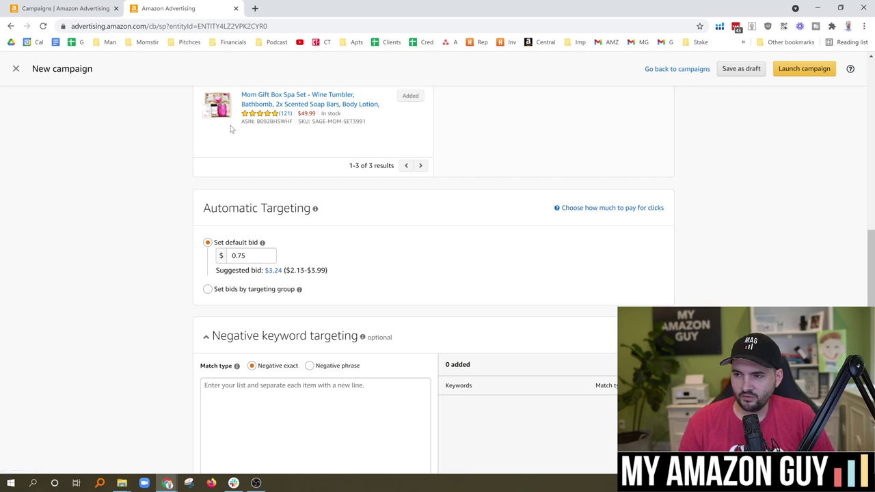
{"action": "left_click_drag", "start_coordinate": [289, 270], "coordinate": [321, 270]}
{"action": "left_click", "coordinate": [340, 248]}
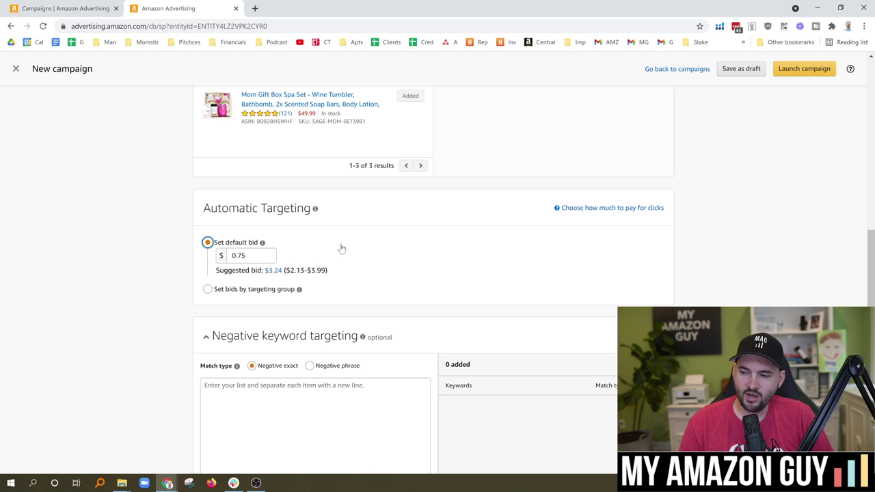
{"action": "double_click", "coordinate": [238, 255]}
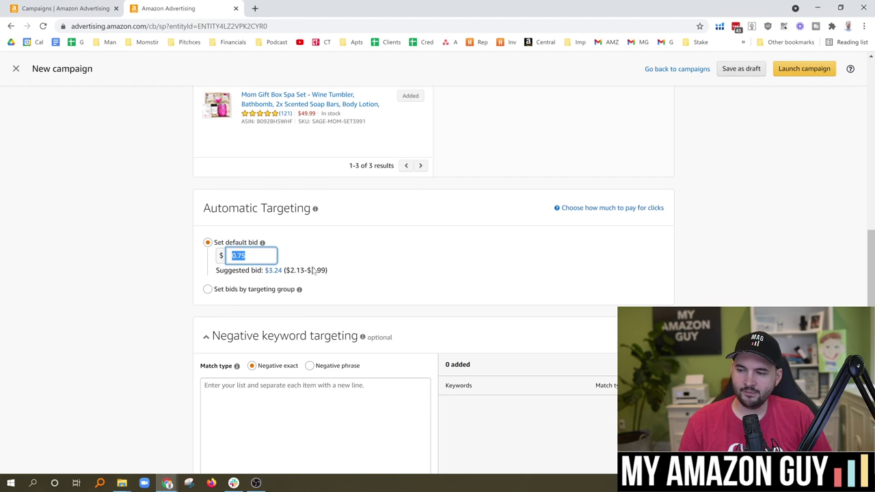
{"action": "left_click_drag", "start_coordinate": [294, 271], "coordinate": [328, 271]}
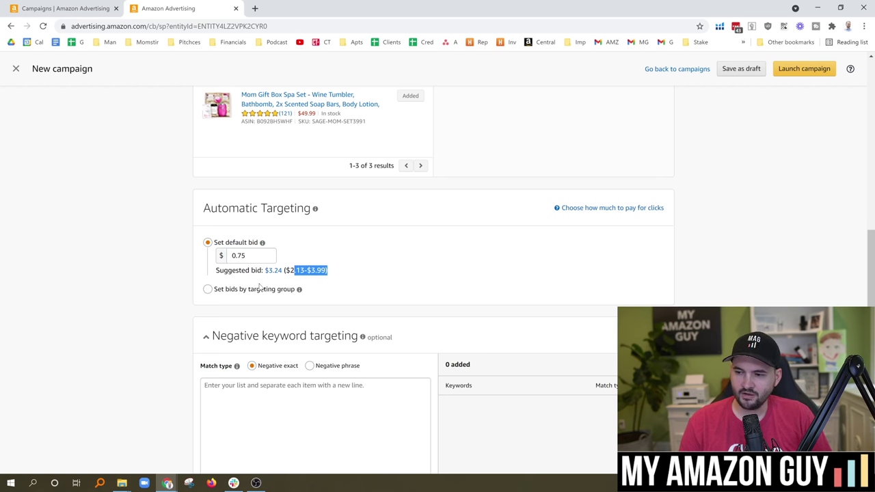
Step: Switch automatic targeting to bids by targeting group and check the close match and substitutes groups
{"action": "scroll", "coordinate": [260, 286], "scroll_direction": "down", "scroll_amount": 1}
{"action": "left_click", "coordinate": [267, 241]}
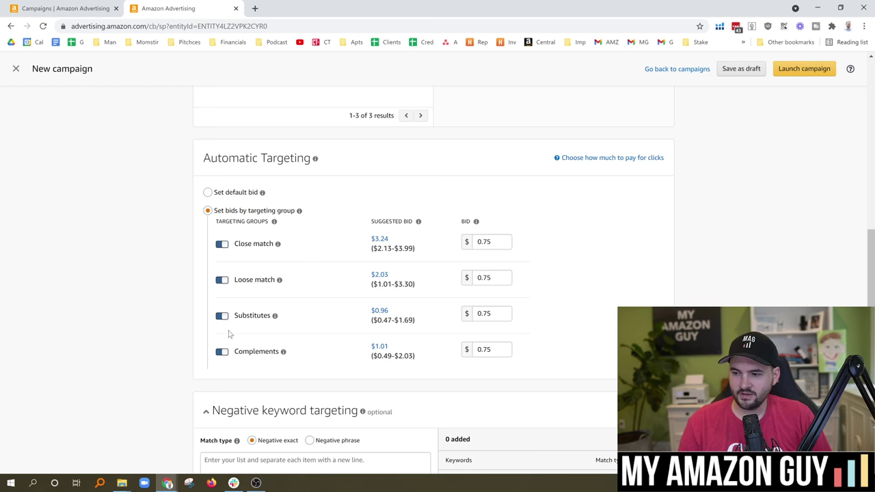
{"action": "mouse_move", "coordinate": [277, 246]}
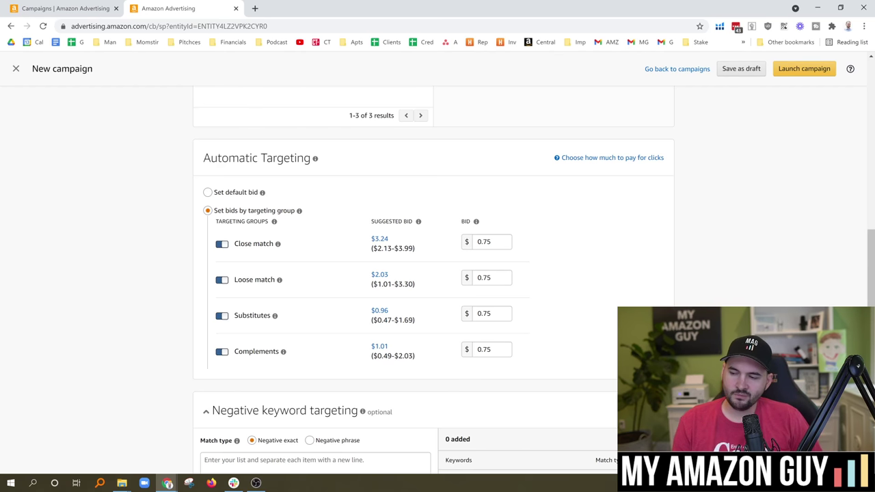
{"action": "mouse_move", "coordinate": [274, 315]}
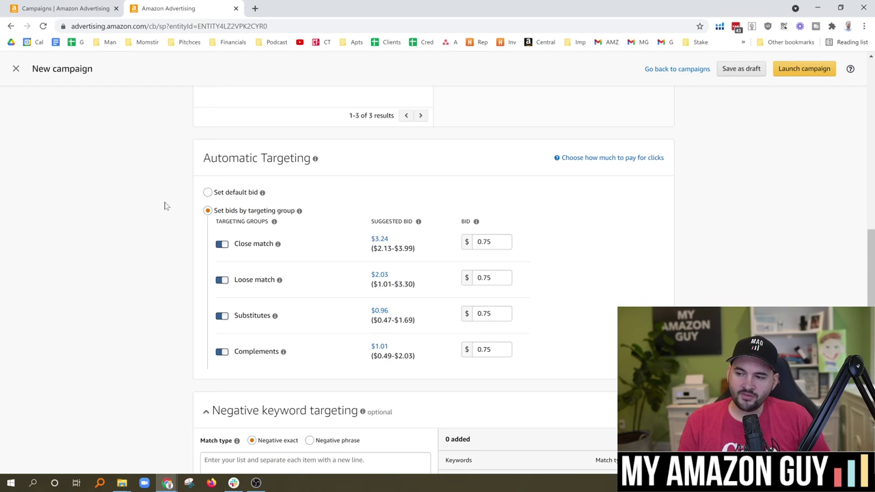
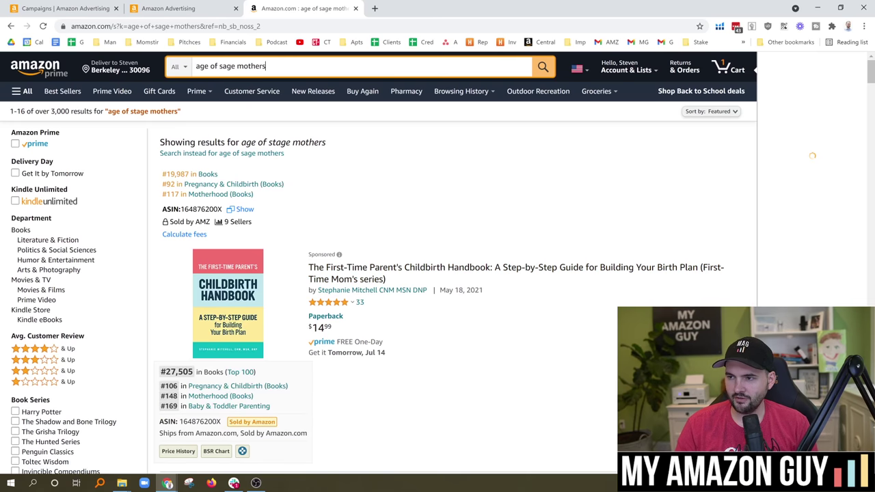
Step: Search the Amazon store for "age of sage mothers day" and open the Mom Gift Box Spa Set listing
{"action": "type", "text": "day"}
{"action": "key", "text": "Return"}
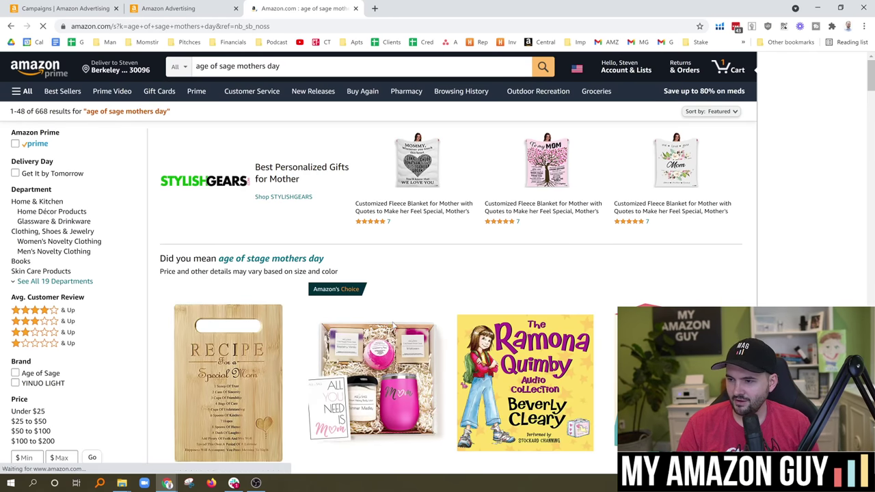
{"action": "scroll", "coordinate": [388, 268], "scroll_direction": "down", "scroll_amount": 2}
{"action": "left_click", "coordinate": [388, 268]}
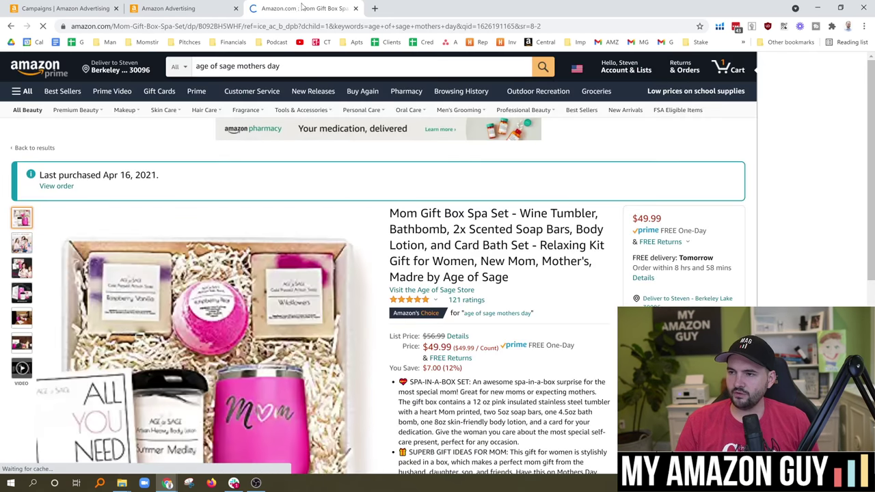
Step: Examine the gift box listing's main image, additional product photos and video
{"action": "scroll", "coordinate": [453, 208], "scroll_direction": "down", "scroll_amount": 3}
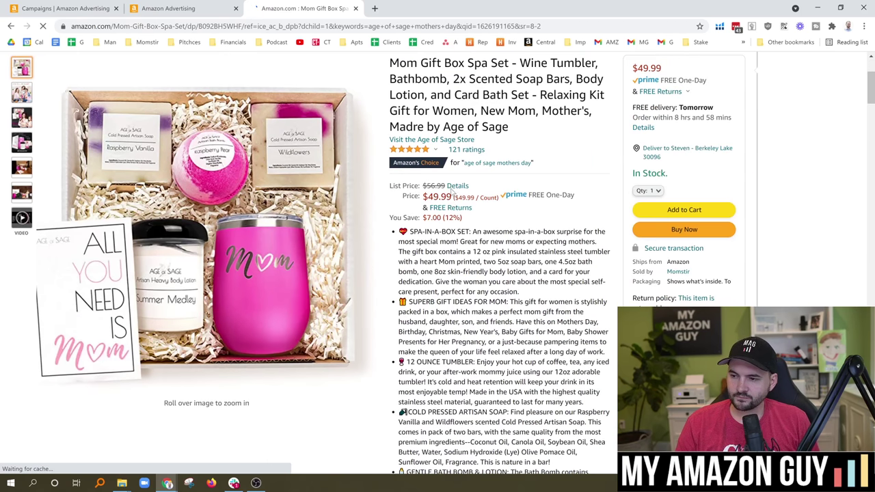
{"action": "scroll", "coordinate": [811, 156], "scroll_direction": "up", "scroll_amount": 2}
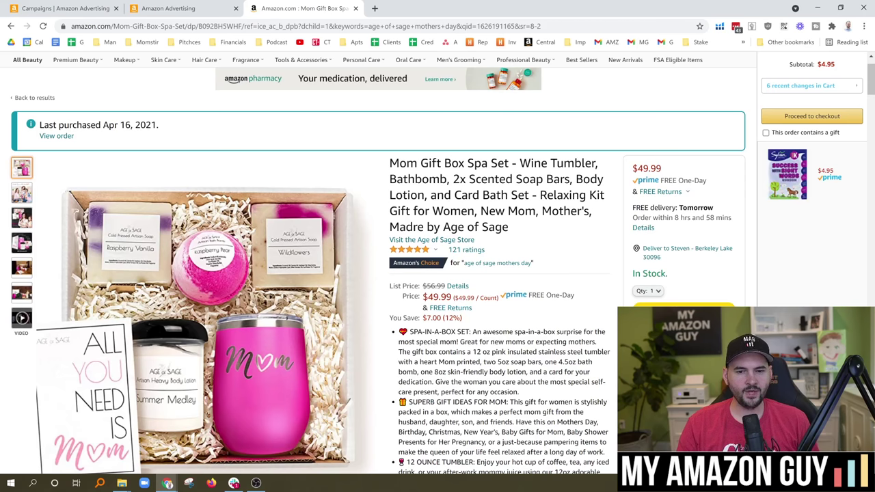
{"action": "scroll", "coordinate": [459, 171], "scroll_direction": "down", "scroll_amount": 1}
{"action": "scroll", "coordinate": [459, 170], "scroll_direction": "up", "scroll_amount": 2}
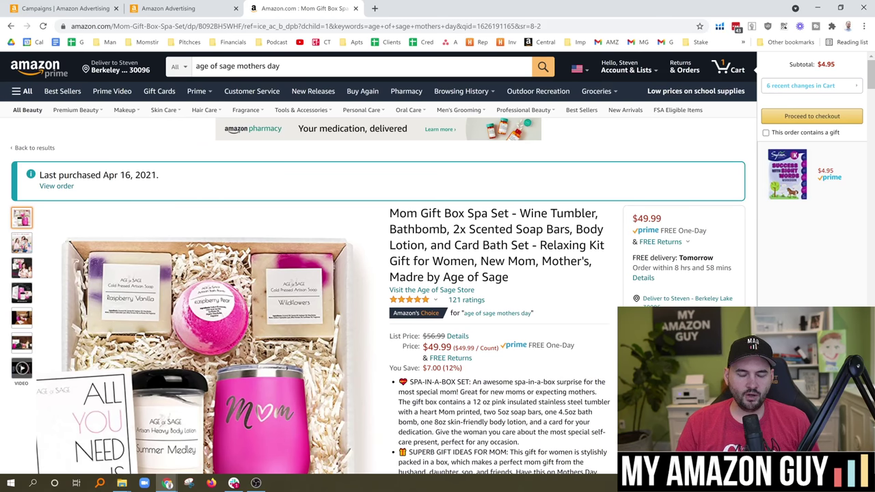
{"action": "scroll", "coordinate": [437, 262], "scroll_direction": "down", "scroll_amount": 1}
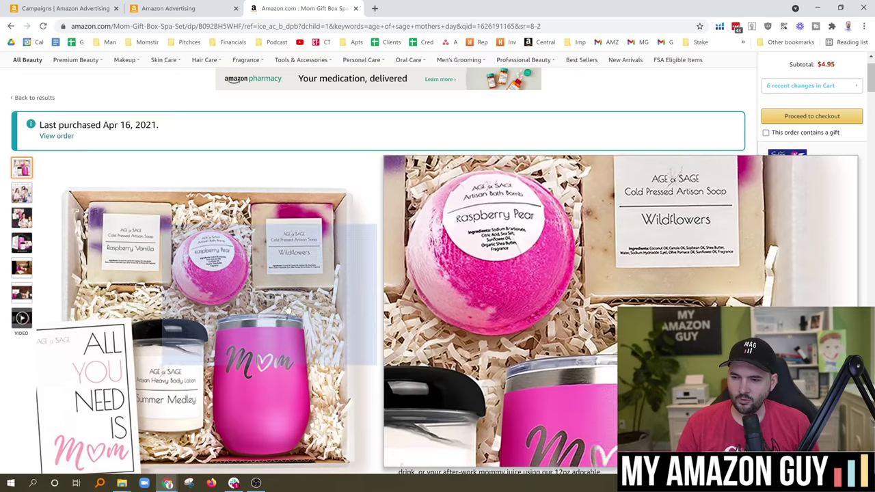
{"action": "scroll", "coordinate": [215, 236], "scroll_direction": "down", "scroll_amount": 1}
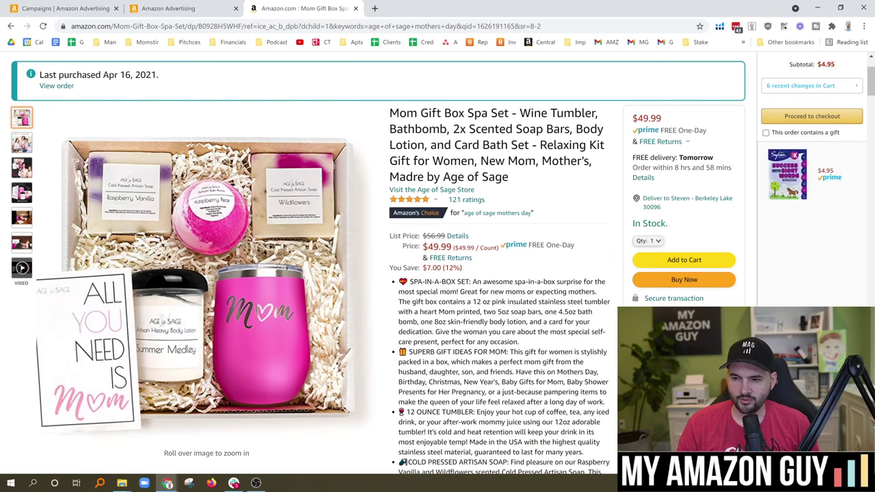
{"action": "mouse_move", "coordinate": [177, 198]}
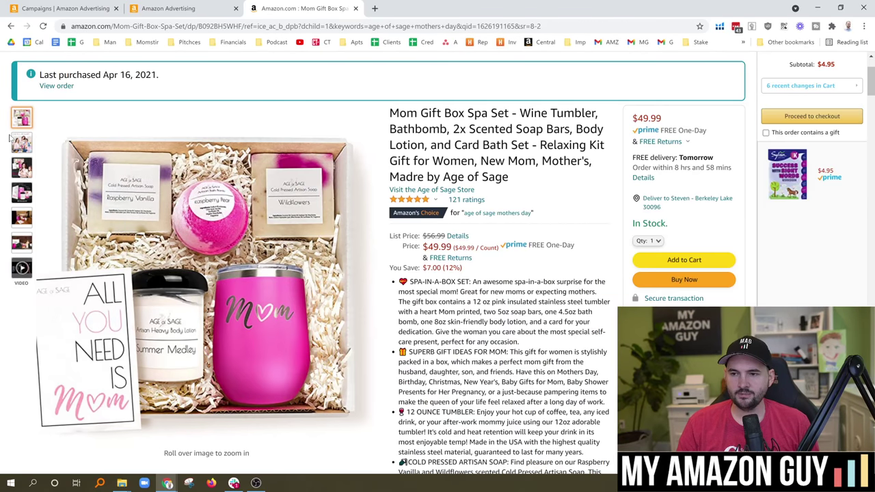
{"action": "mouse_move", "coordinate": [19, 147]}
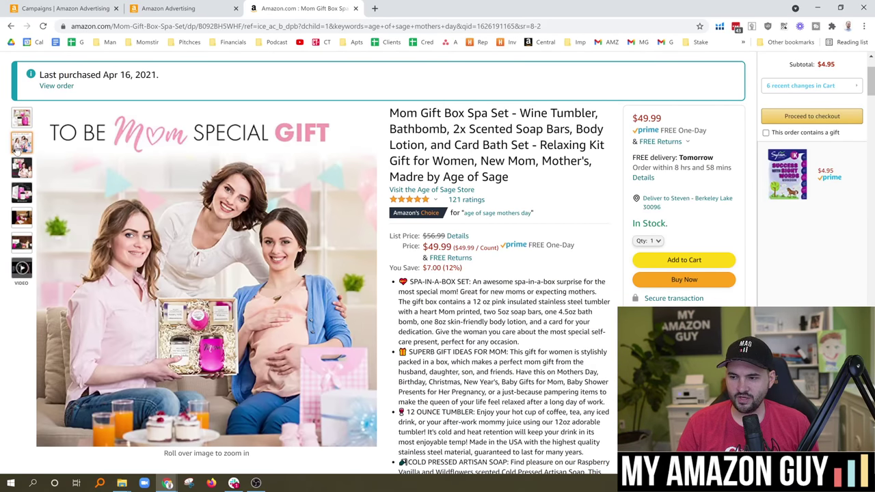
{"action": "mouse_move", "coordinate": [22, 193]}
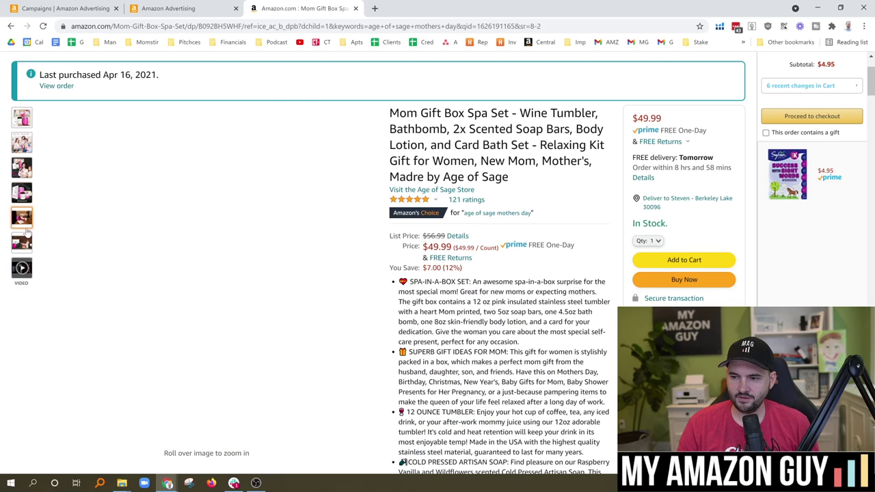
{"action": "mouse_move", "coordinate": [25, 250]}
{"action": "mouse_move", "coordinate": [22, 267]}
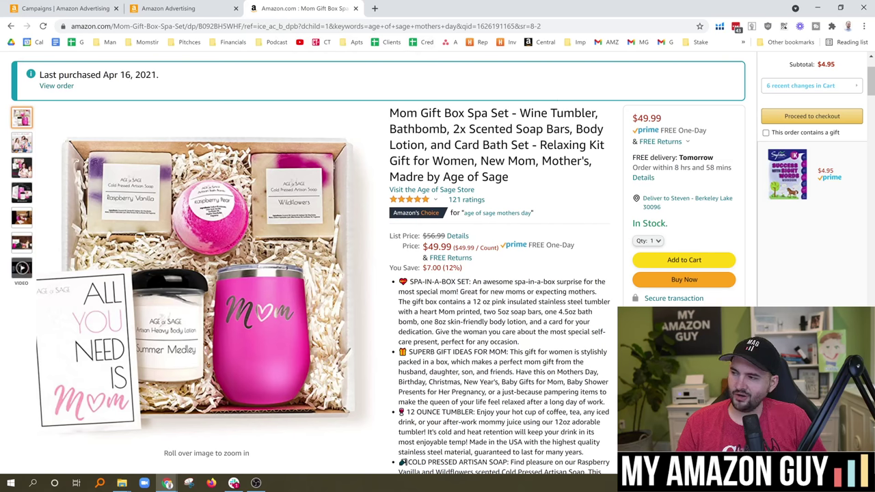
Step: Review the gift box listing's title, bullet points, enhanced brand description and product details
{"action": "left_click_drag", "start_coordinate": [517, 178], "coordinate": [388, 111]}
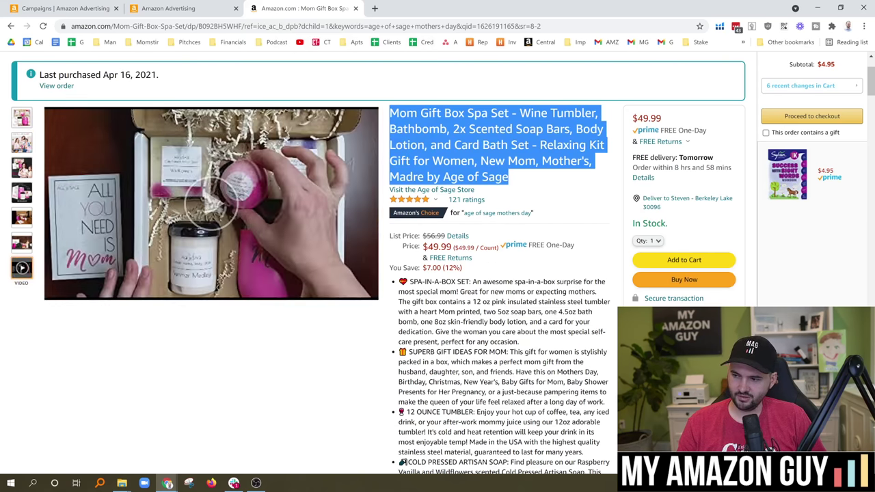
{"action": "scroll", "coordinate": [478, 274], "scroll_direction": "down", "scroll_amount": 2}
{"action": "left_click_drag", "start_coordinate": [608, 386], "coordinate": [398, 180]}
{"action": "left_click", "coordinate": [399, 180]}
{"action": "scroll", "coordinate": [731, 185], "scroll_direction": "down", "scroll_amount": 5}
{"action": "scroll", "coordinate": [731, 184], "scroll_direction": "down", "scroll_amount": 15}
{"action": "scroll", "coordinate": [841, 233], "scroll_direction": "down", "scroll_amount": 14}
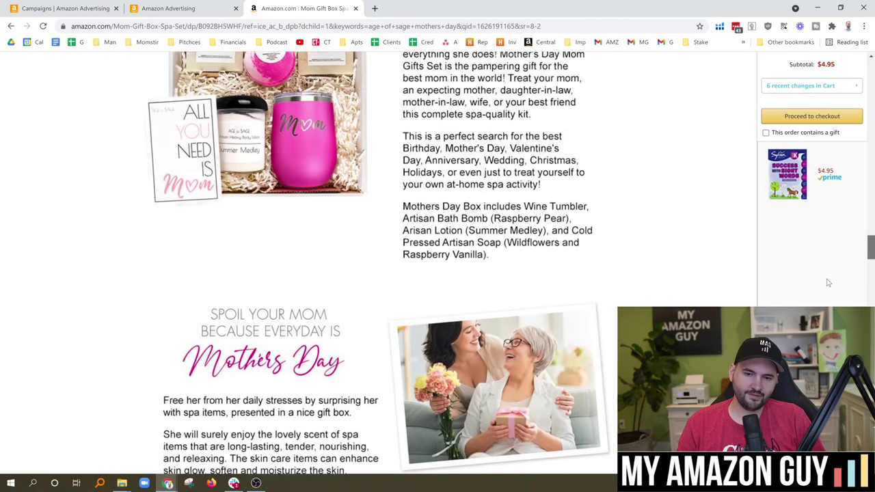
{"action": "scroll", "coordinate": [827, 282], "scroll_direction": "down", "scroll_amount": 12}
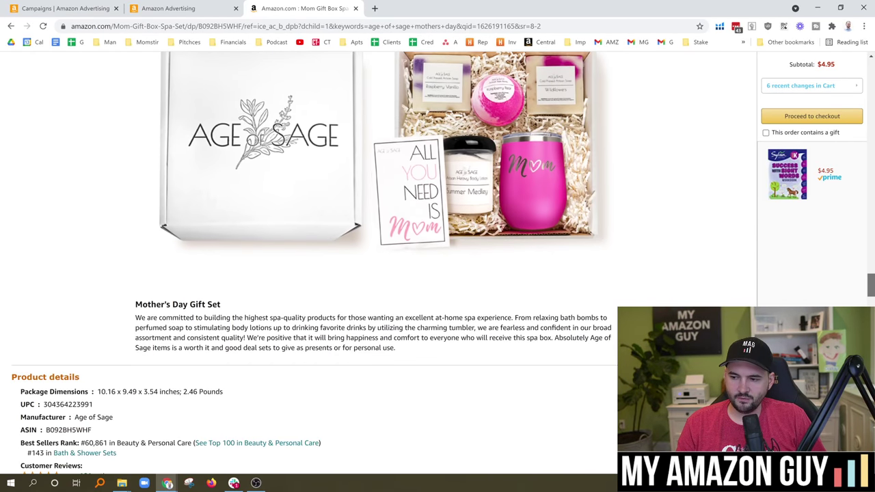
{"action": "key", "text": "Home"}
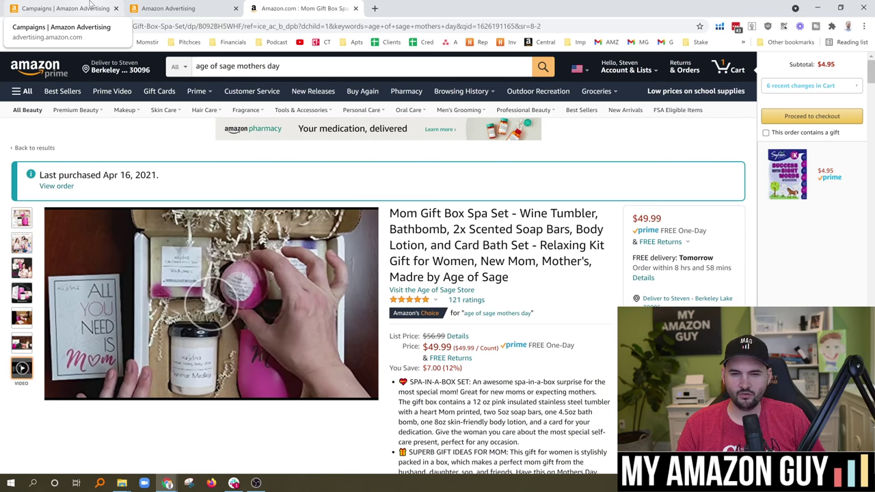
Step: Return to the advertising campaign list and replace its search term with "auto"
{"action": "key", "text": "alt+Tab"}
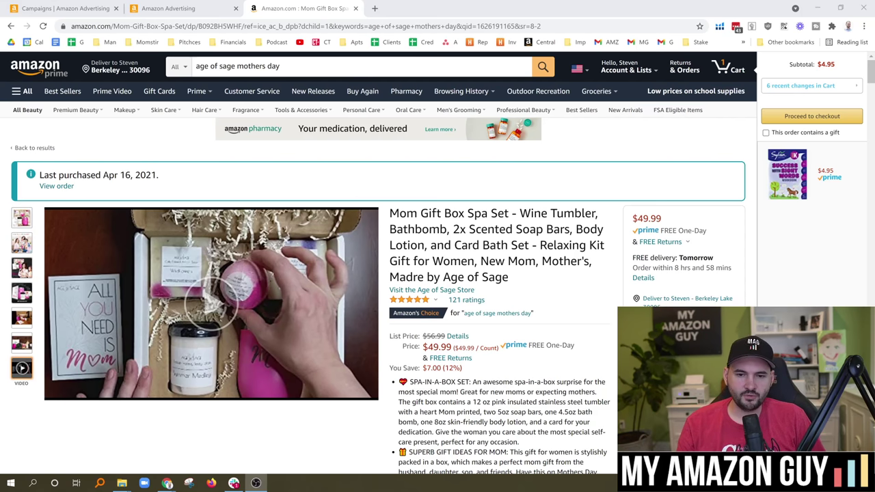
{"action": "left_click", "coordinate": [87, 6]}
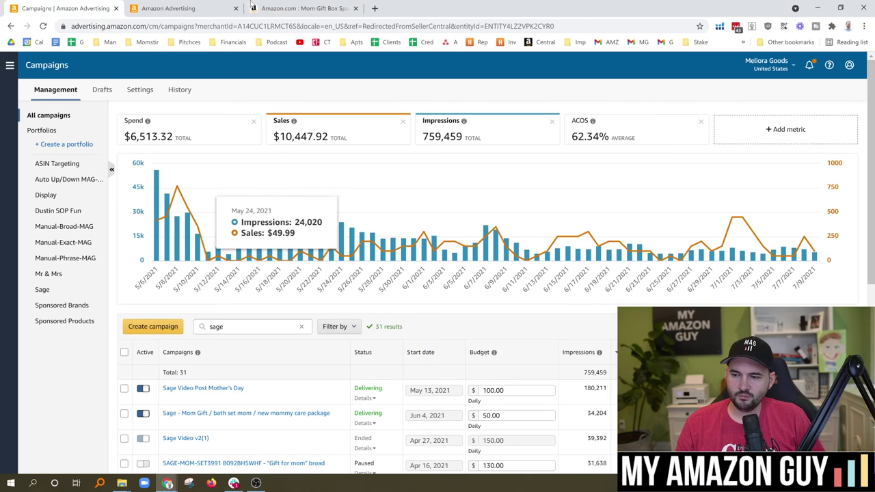
{"action": "left_click", "coordinate": [185, 7]}
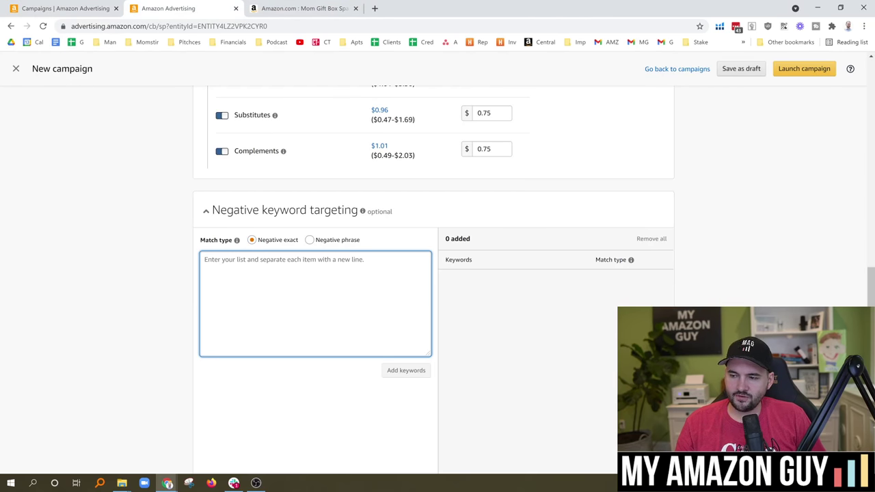
{"action": "key", "text": "ctrl+shift+Tab"}
{"action": "double_click", "coordinate": [205, 326]}
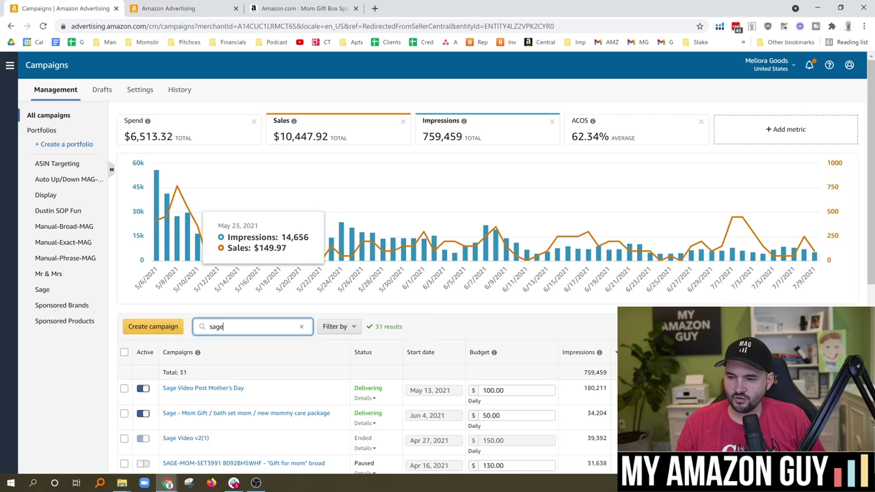
{"action": "key", "text": "BackSpace"}
{"action": "type", "text": "auto"}
{"action": "key", "text": "Return"}
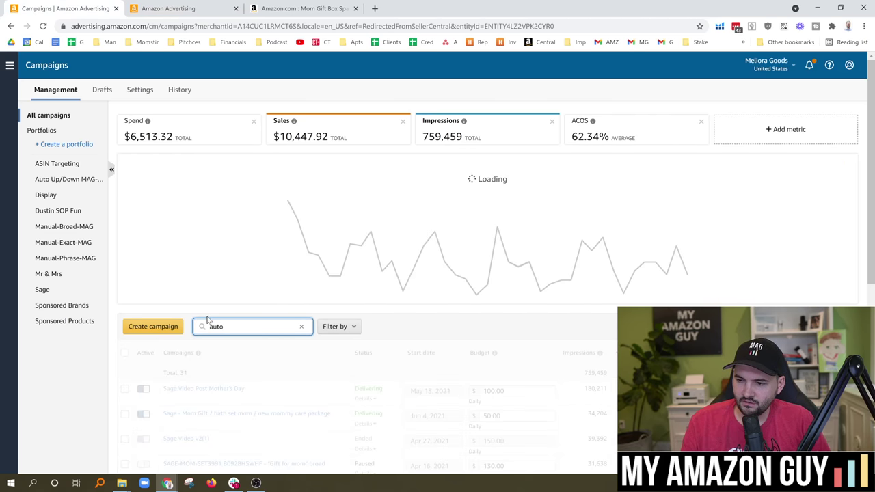
Step: Look through the campaigns matching "auto" and open the Auto Age of Sage campaign
{"action": "scroll", "coordinate": [449, 248], "scroll_direction": "down", "scroll_amount": 2}
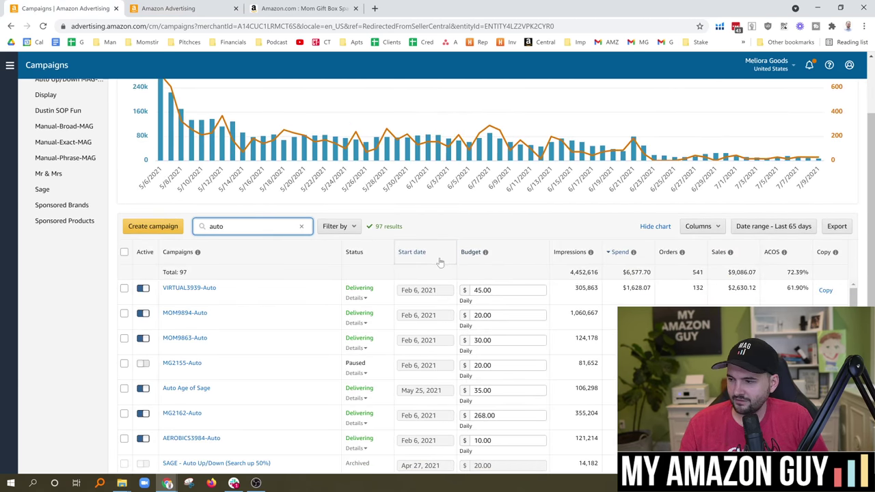
{"action": "left_click", "coordinate": [777, 226]}
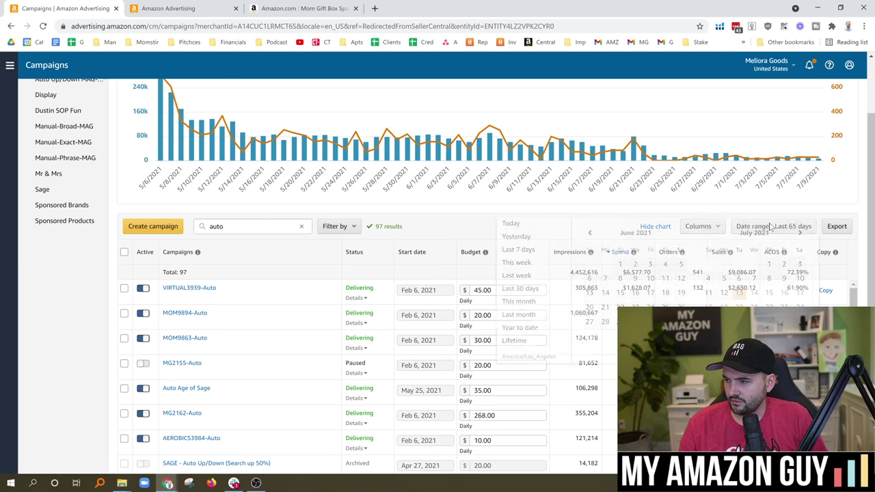
{"action": "left_click", "coordinate": [700, 210]}
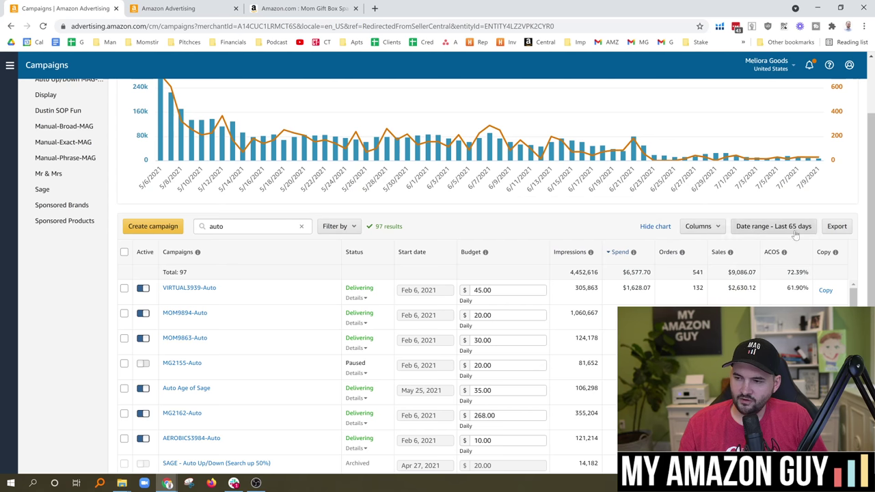
{"action": "scroll", "coordinate": [751, 232], "scroll_direction": "up", "scroll_amount": 1}
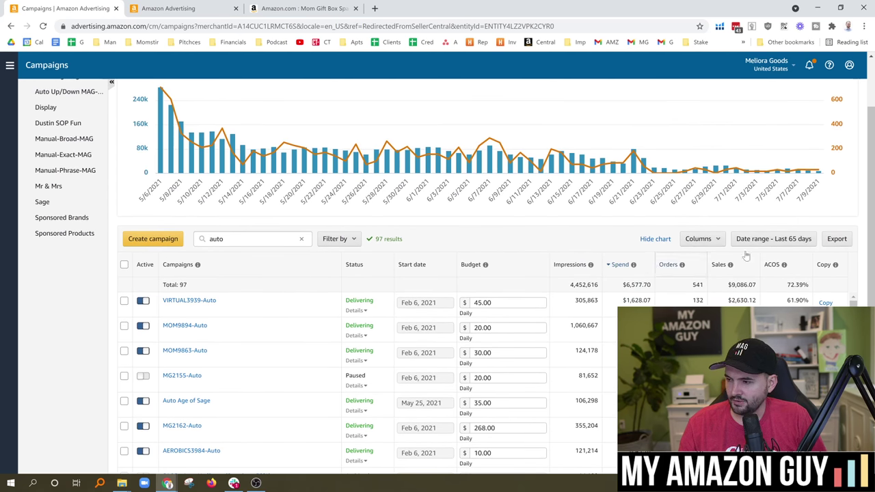
{"action": "scroll", "coordinate": [478, 267], "scroll_direction": "down", "scroll_amount": 1}
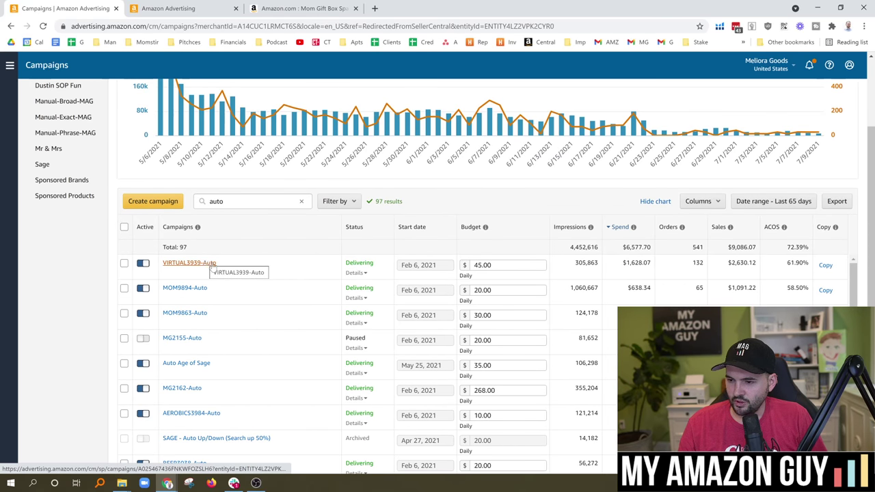
{"action": "scroll", "coordinate": [232, 307], "scroll_direction": "down", "scroll_amount": 1}
{"action": "left_click", "coordinate": [198, 313]}
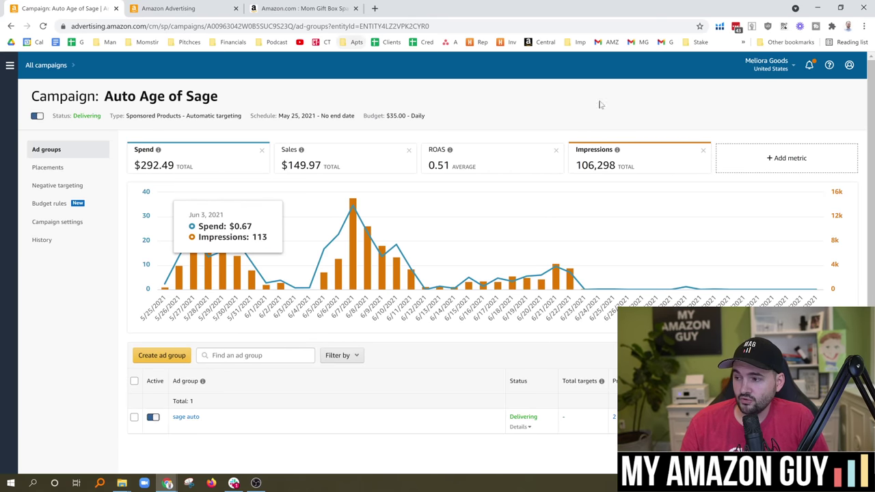
Step: Open the campaign's sage auto ad group and look over its performance chart and advertised products
{"action": "scroll", "coordinate": [683, 225], "scroll_direction": "down", "scroll_amount": 1}
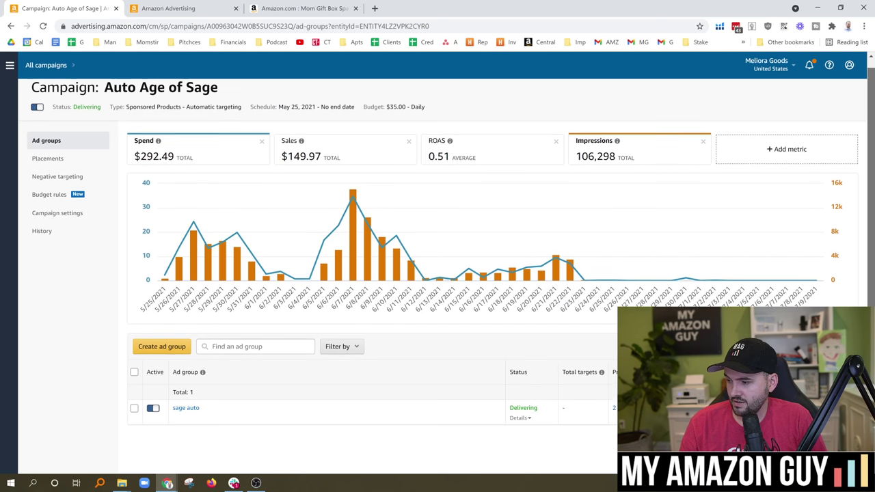
{"action": "scroll", "coordinate": [342, 226], "scroll_direction": "up", "scroll_amount": 1}
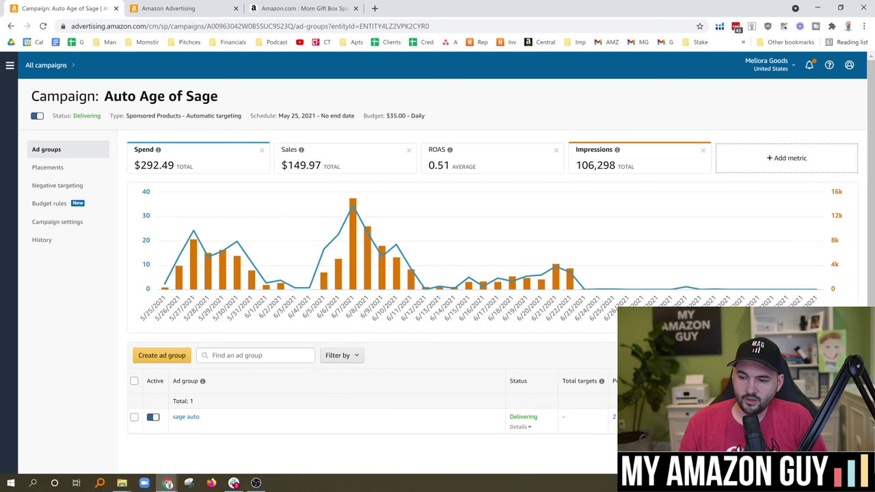
{"action": "left_click", "coordinate": [186, 417]}
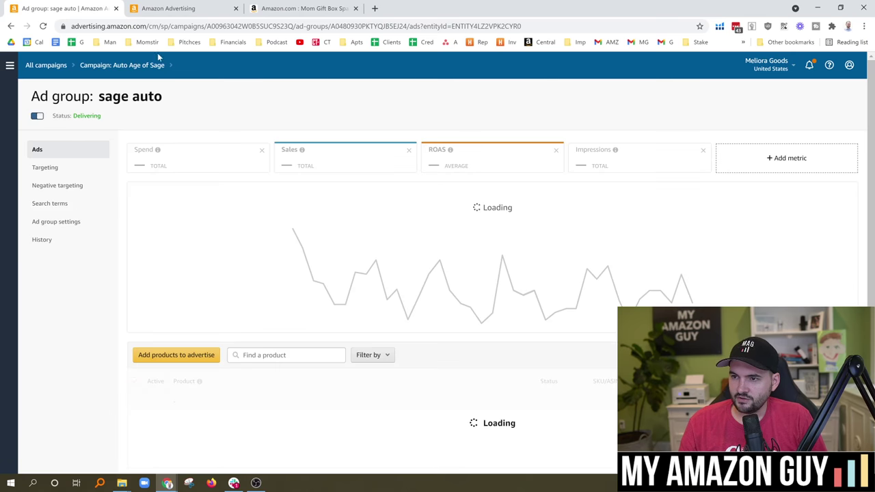
{"action": "mouse_move", "coordinate": [349, 160]}
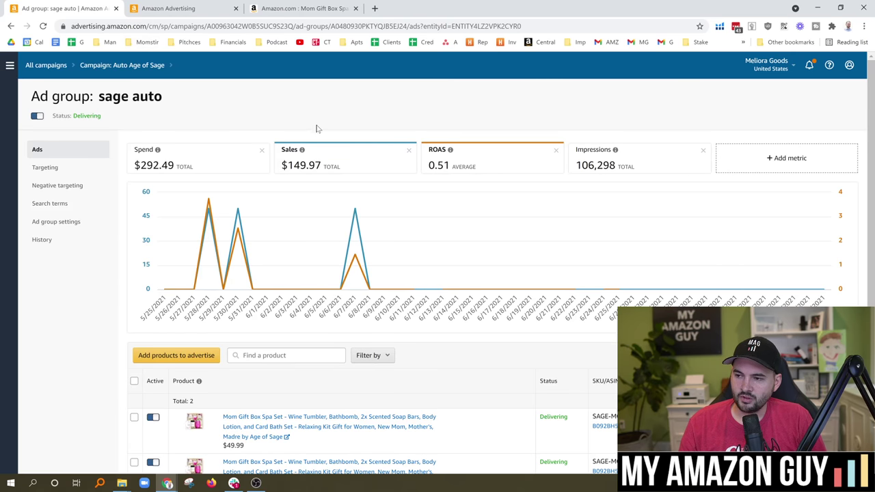
{"action": "scroll", "coordinate": [287, 225], "scroll_direction": "down", "scroll_amount": 1}
{"action": "scroll", "coordinate": [102, 191], "scroll_direction": "up", "scroll_amount": 1}
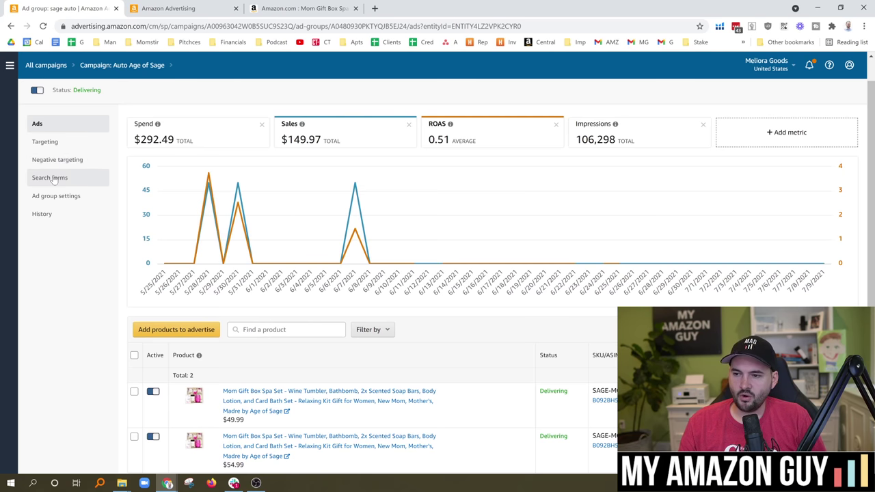
Step: Show the sage auto ad group's customer search terms, sorted by spend from highest to lowest
{"action": "left_click", "coordinate": [55, 179]}
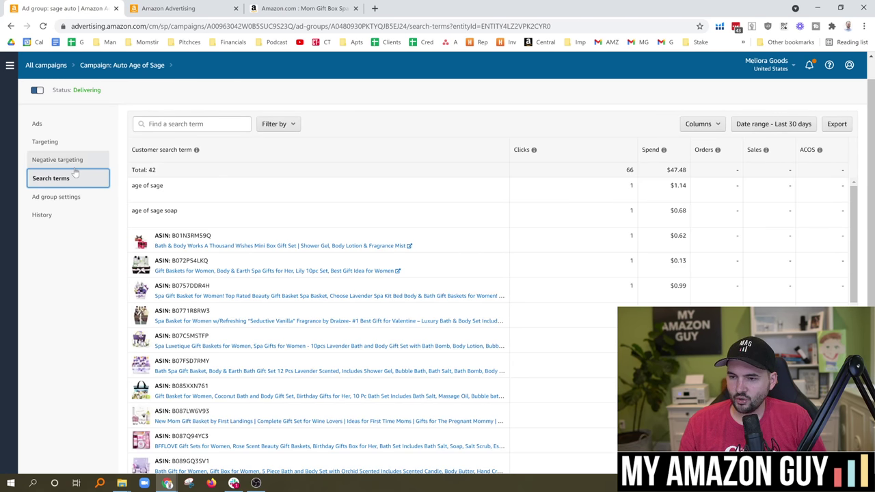
{"action": "left_click", "coordinate": [656, 157]}
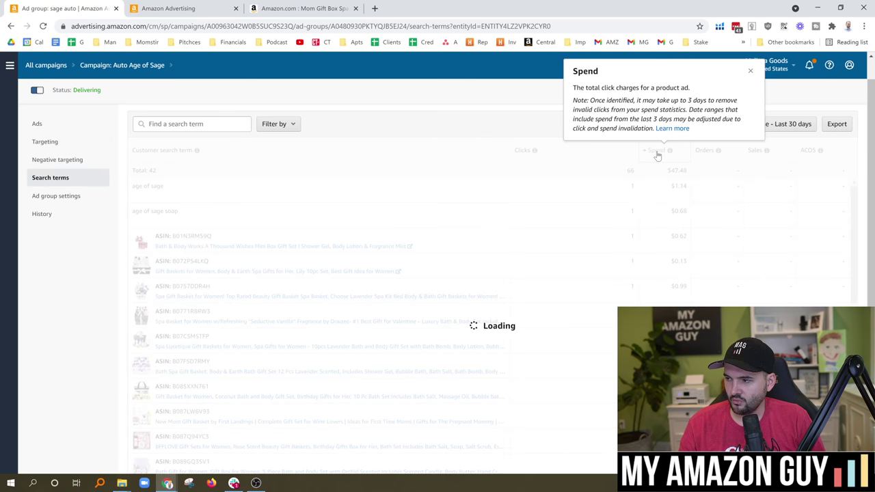
{"action": "left_click", "coordinate": [654, 153]}
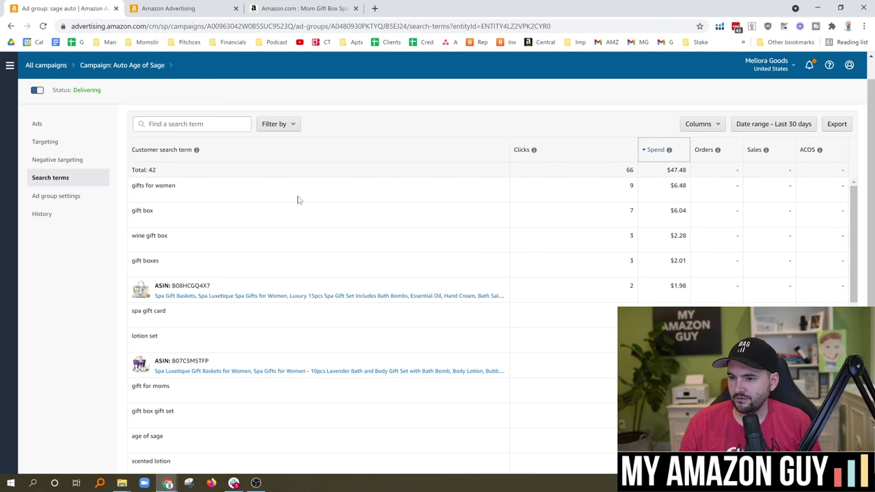
Step: Filter the customer search terms by "for women"
{"action": "left_click", "coordinate": [191, 123]}
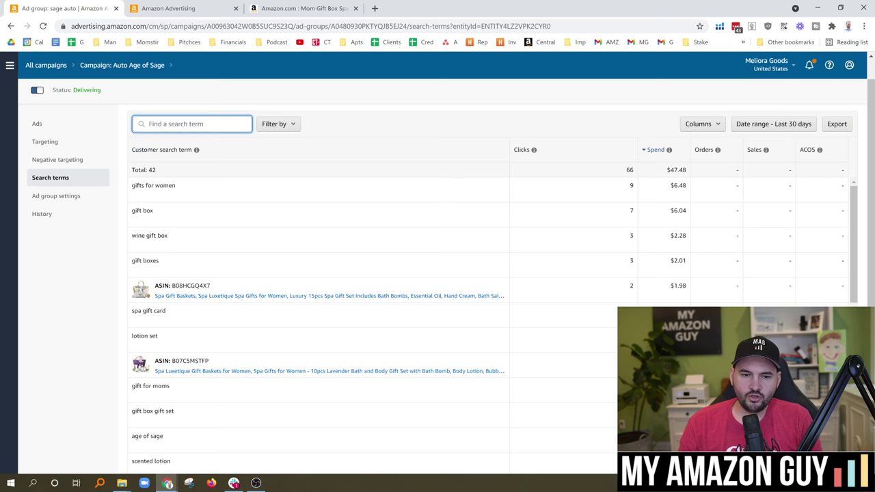
{"action": "type", "text": "for women"}
{"action": "key", "text": "Return"}
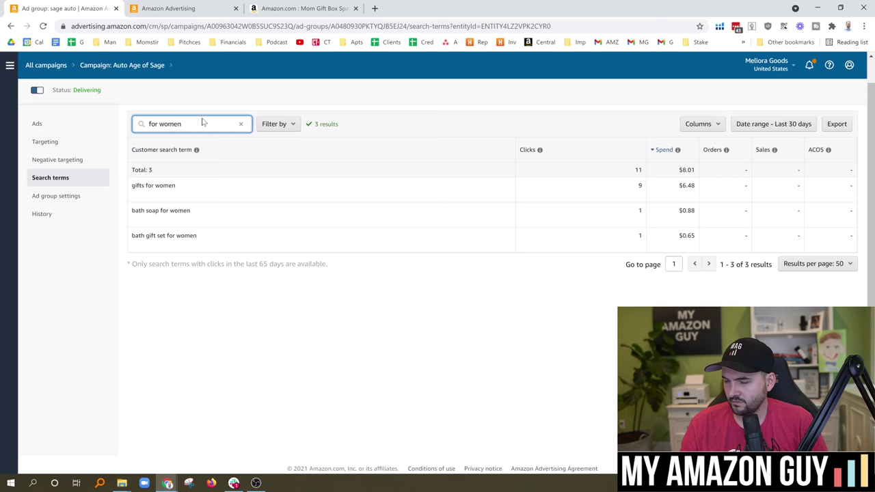
Step: Replace the search term filter with "gifts for", check its clicks and spend, and clear the filter
{"action": "key", "text": "ctrl+a"}
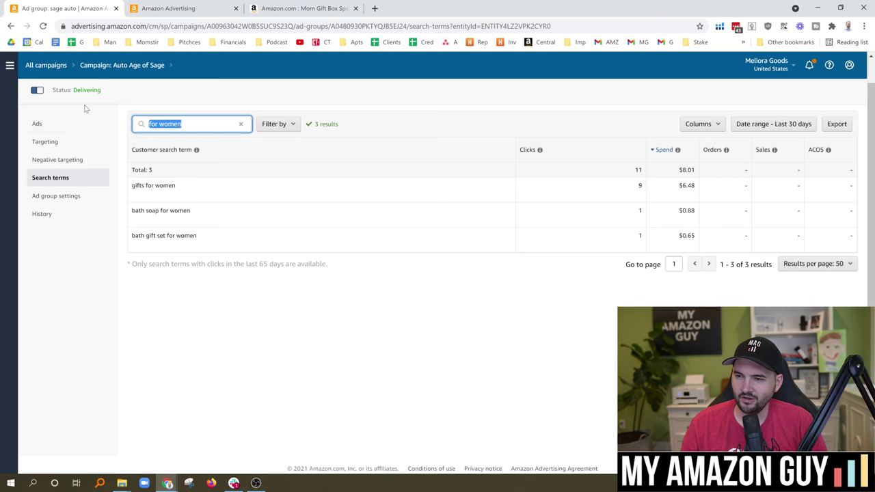
{"action": "key", "text": "BackSpace"}
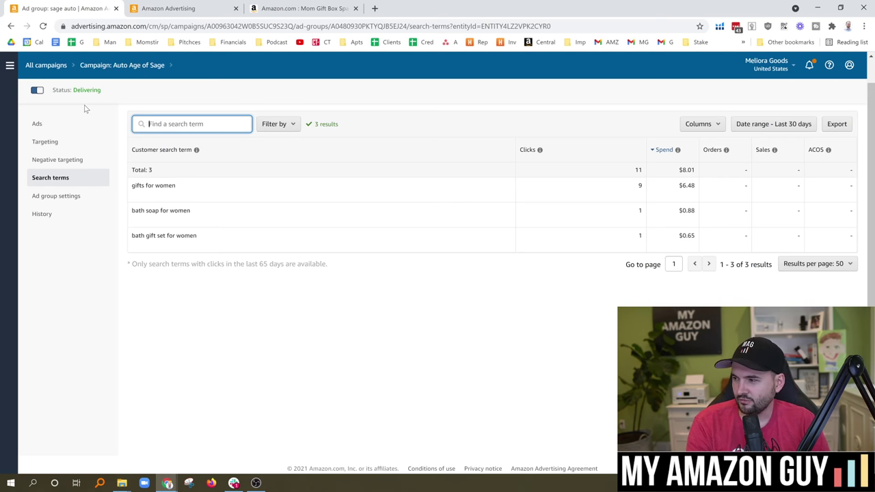
{"action": "type", "text": "g"}
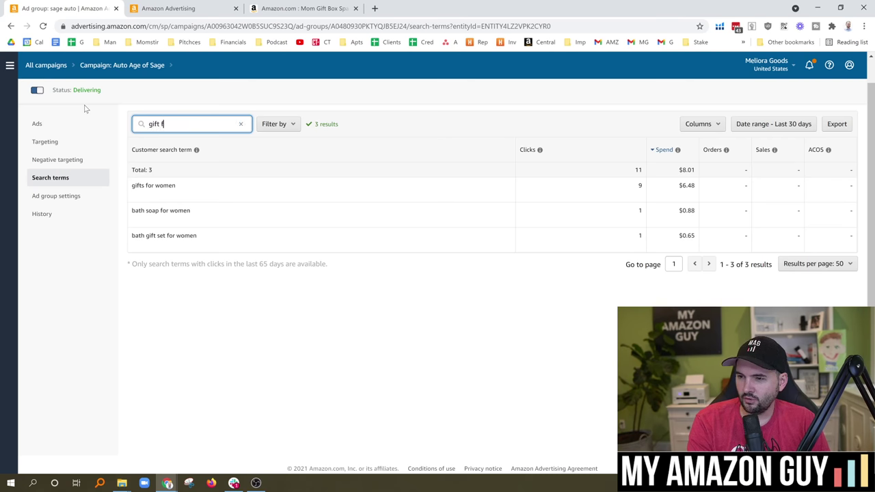
{"action": "type", "text": "ifts for"}
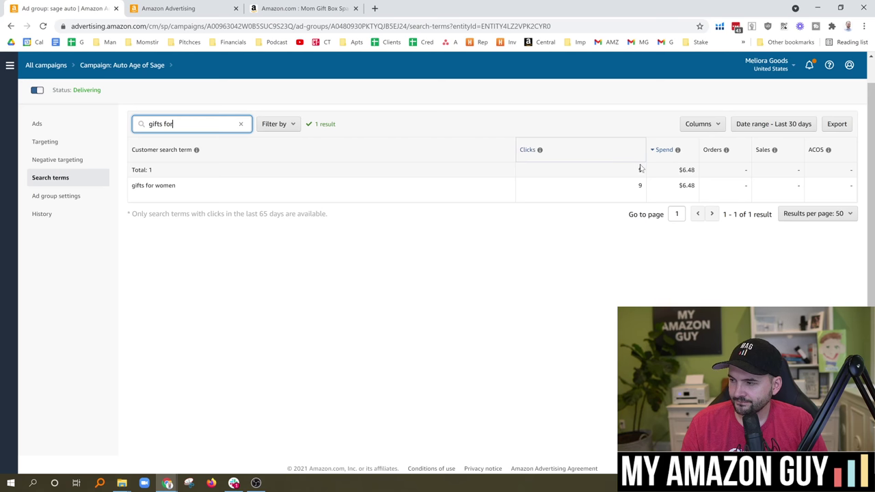
{"action": "left_click", "coordinate": [240, 125]}
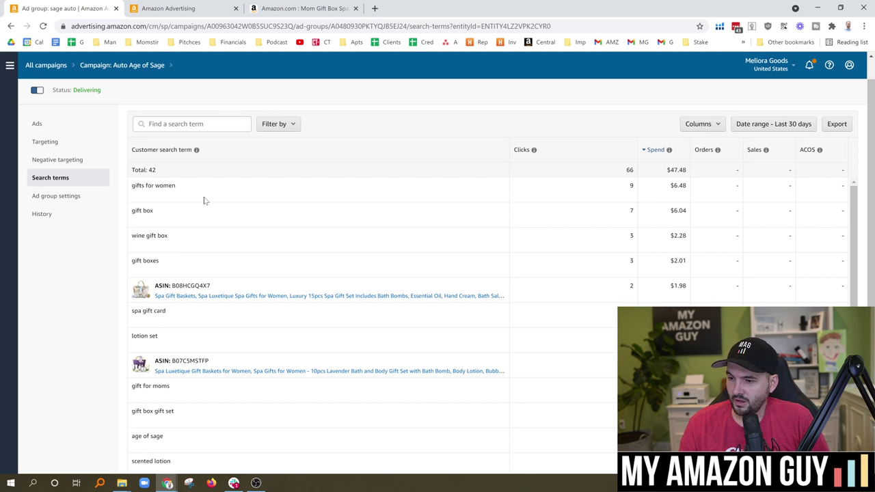
Step: Copy the customer search term "wine gift box" and filter the search term list by it
{"action": "left_click_drag", "start_coordinate": [172, 241], "coordinate": [131, 239]}
{"action": "key", "text": "ctrl+c"}
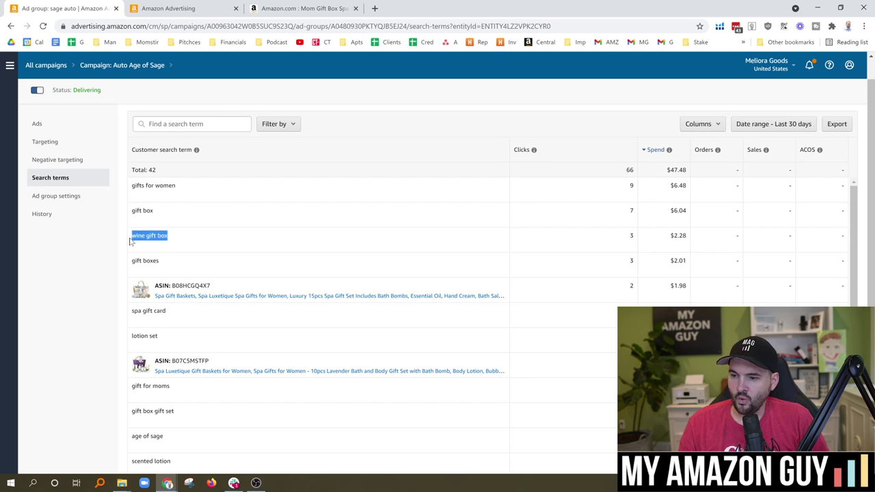
{"action": "left_click", "coordinate": [219, 125]}
{"action": "key", "text": "ctrl+v"}
{"action": "key", "text": "Return"}
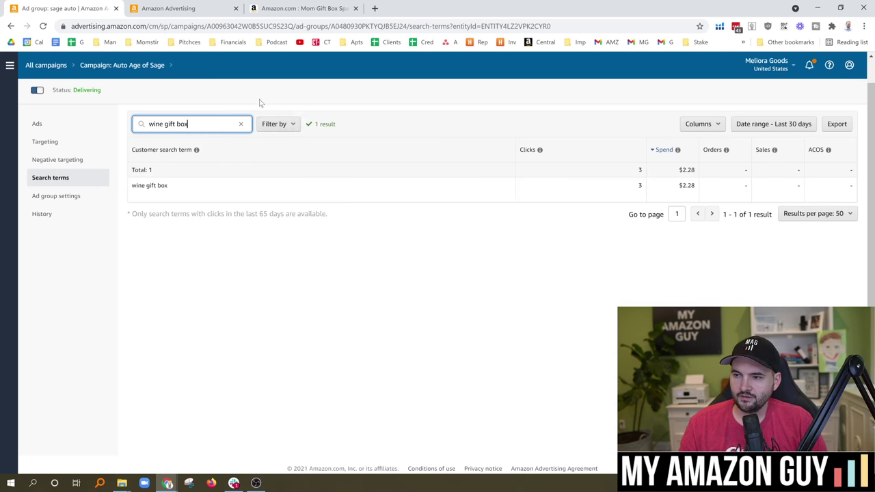
Step: Search the Amazon store for "wine gift box" and examine which kinds of products the results offer
{"action": "left_click", "coordinate": [287, 8]}
{"action": "left_click", "coordinate": [253, 67]}
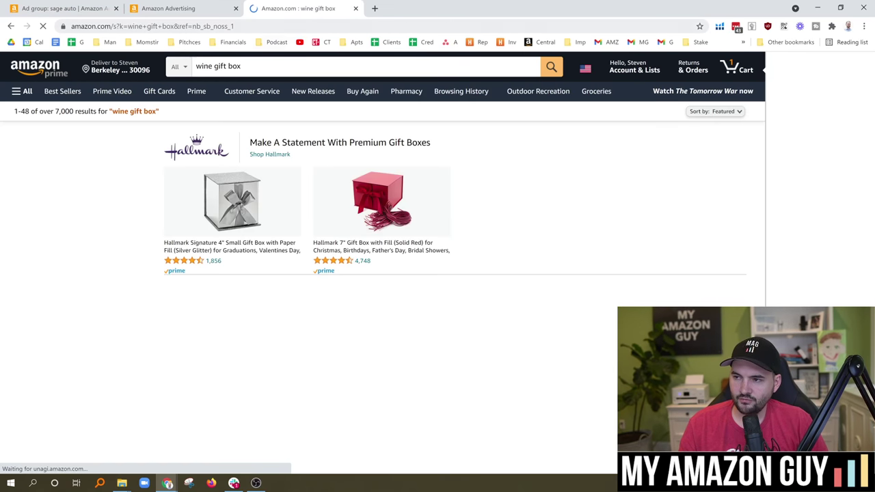
{"action": "scroll", "coordinate": [601, 290], "scroll_direction": "down", "scroll_amount": 3}
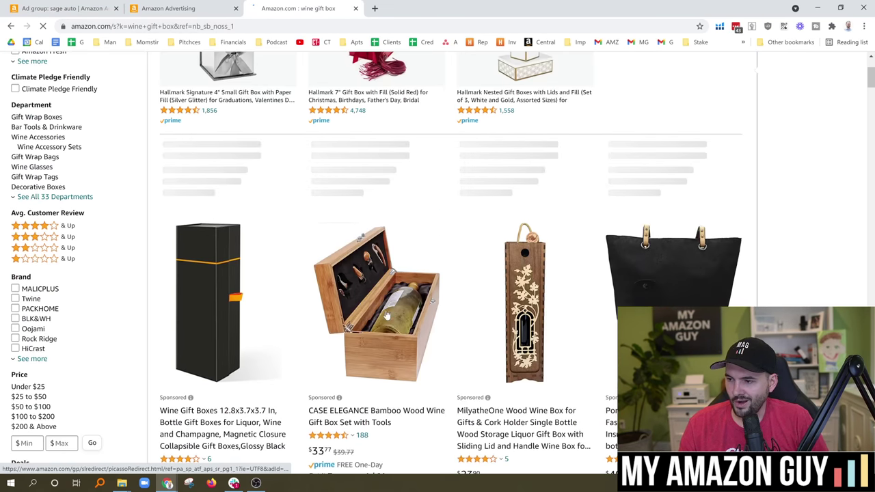
{"action": "scroll", "coordinate": [429, 309], "scroll_direction": "down", "scroll_amount": 2}
{"action": "scroll", "coordinate": [429, 309], "scroll_direction": "down", "scroll_amount": 5}
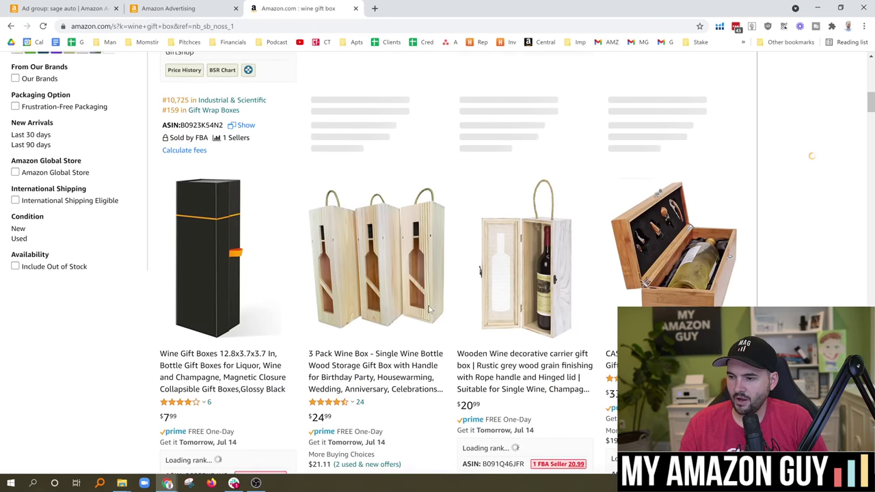
{"action": "scroll", "coordinate": [429, 309], "scroll_direction": "up", "scroll_amount": 3}
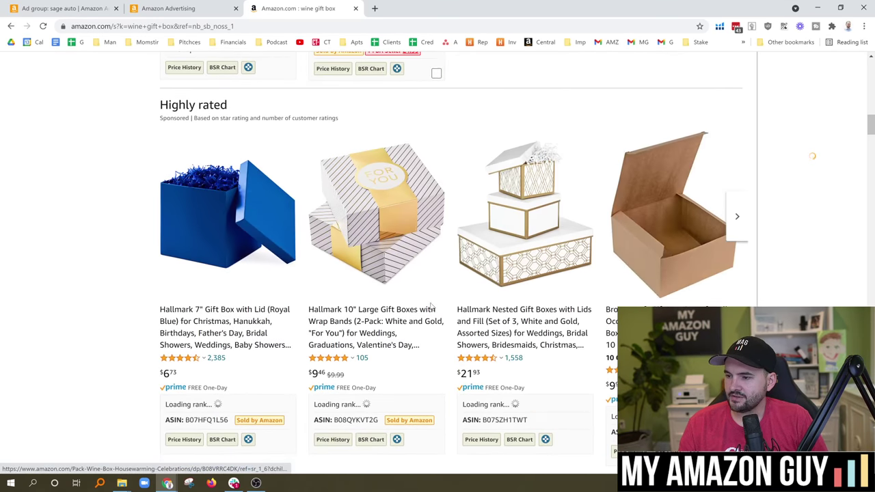
Step: Return to the sage auto ad group's search terms and clear the "wine gift box" filter
{"action": "left_click", "coordinate": [195, 8]}
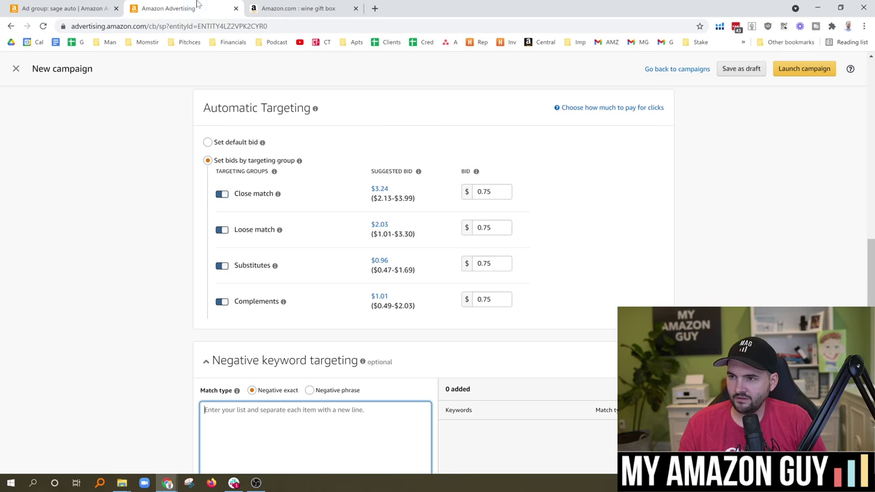
{"action": "left_click", "coordinate": [68, 8]}
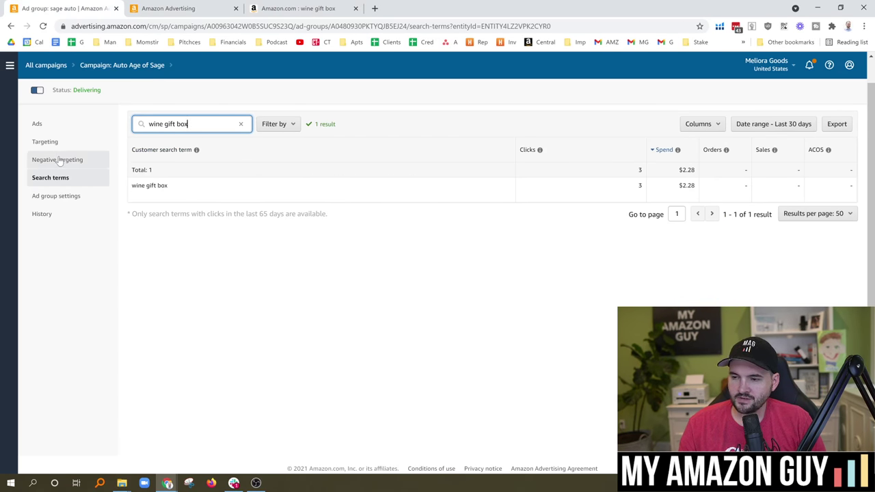
{"action": "left_click", "coordinate": [207, 191]}
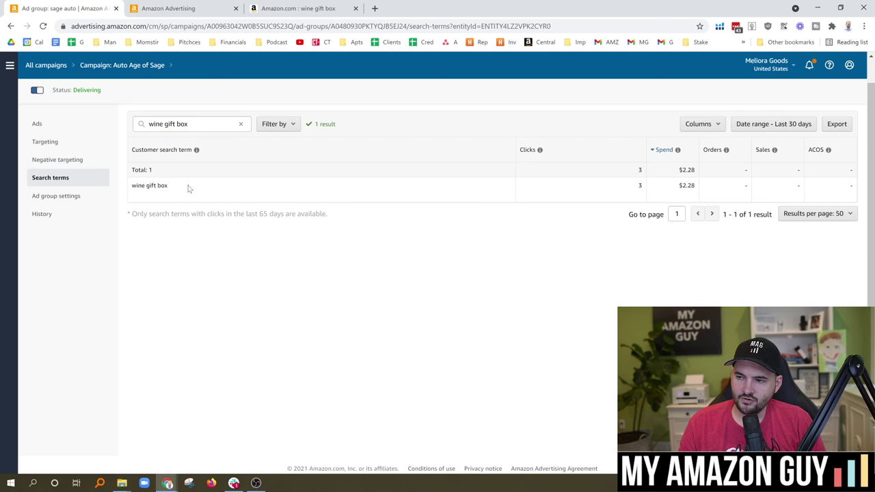
{"action": "mouse_move", "coordinate": [196, 150]}
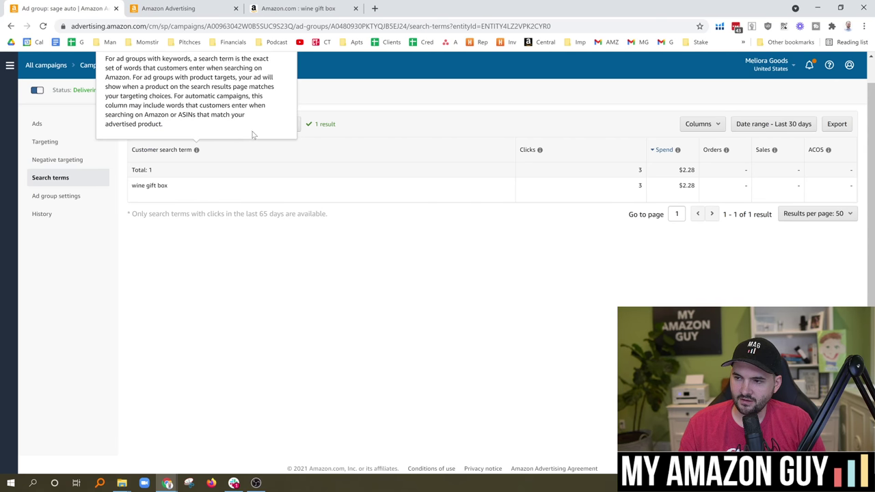
{"action": "left_click", "coordinate": [241, 125]}
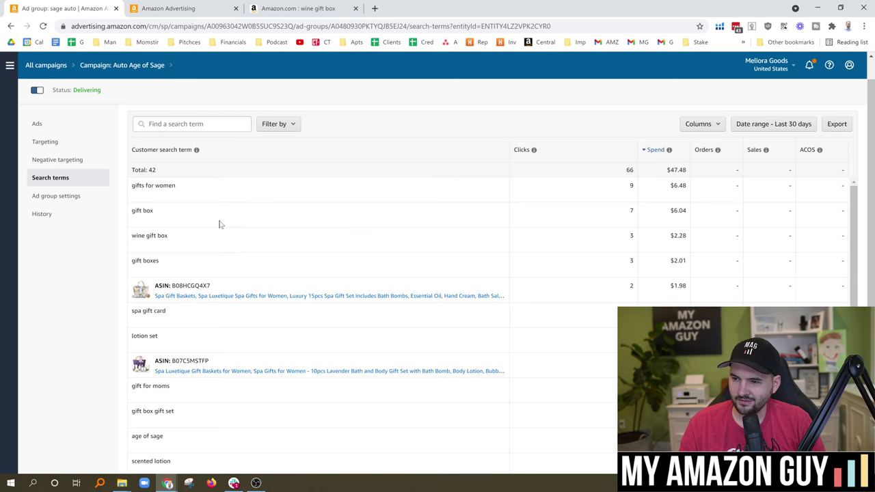
Step: Add "wine gift box" as a negative exact keyword to the sage auto ad group and save it
{"action": "left_click", "coordinate": [64, 160]}
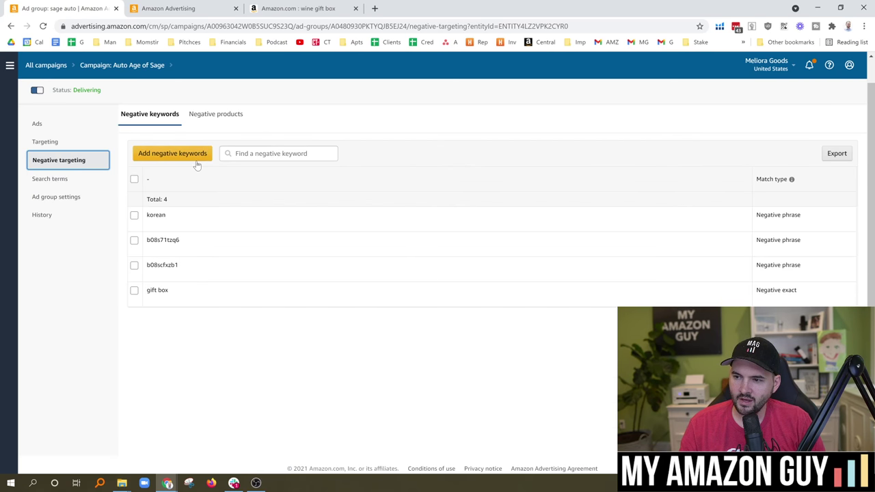
{"action": "left_click", "coordinate": [173, 153]}
{"action": "left_click", "coordinate": [303, 111]}
{"action": "key", "text": "ctrl+v"}
{"action": "left_click", "coordinate": [309, 97]}
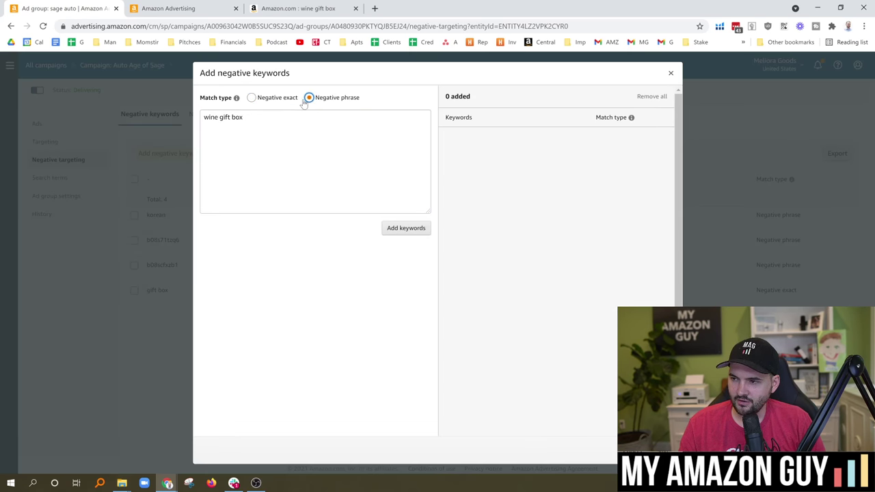
{"action": "left_click", "coordinate": [279, 100]}
{"action": "left_click", "coordinate": [410, 228]}
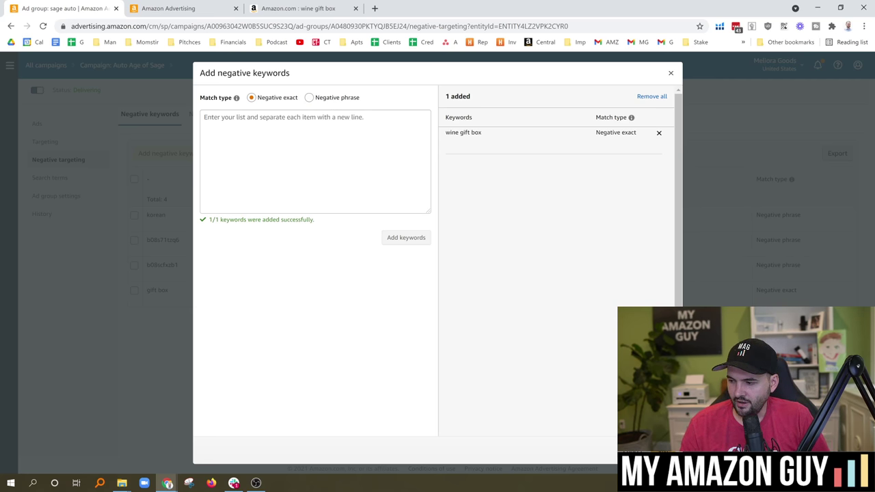
{"action": "left_click", "coordinate": [652, 448]}
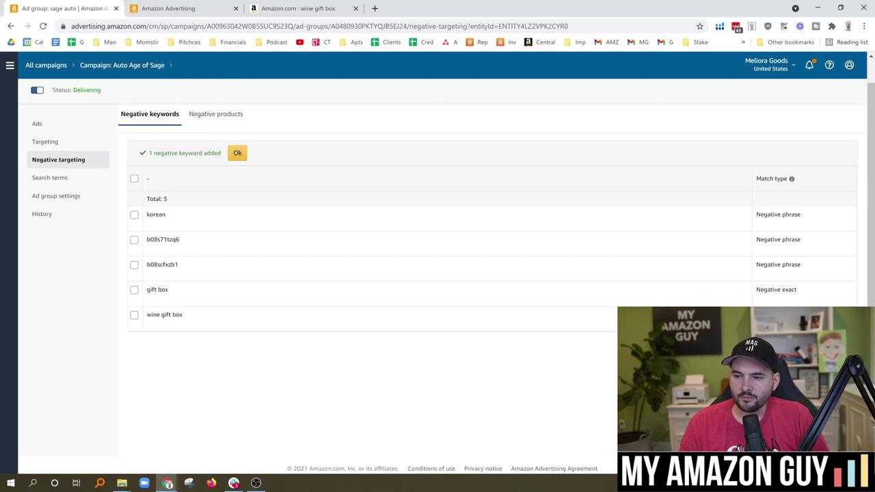
Step: Review the sage auto ad group's negative keyword list, including the "gift box" entry
{"action": "double_click", "coordinate": [163, 239]}
{"action": "left_click", "coordinate": [159, 298]}
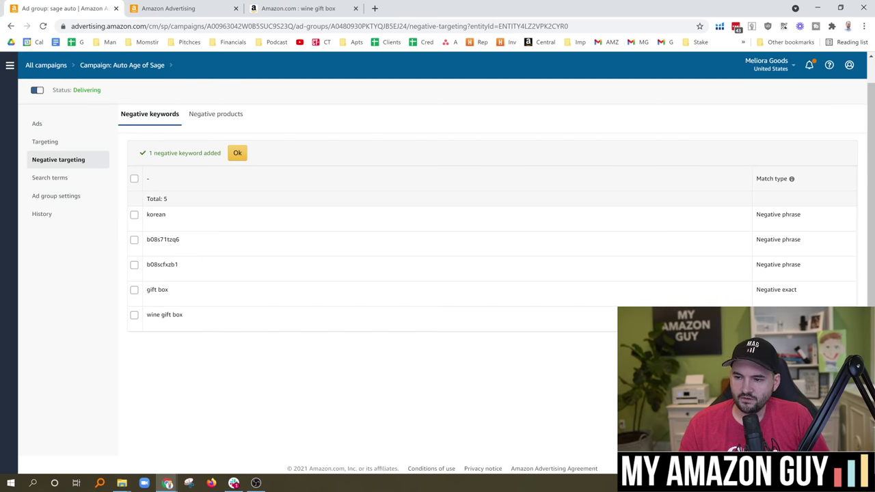
{"action": "left_click_drag", "start_coordinate": [170, 295], "coordinate": [146, 290]}
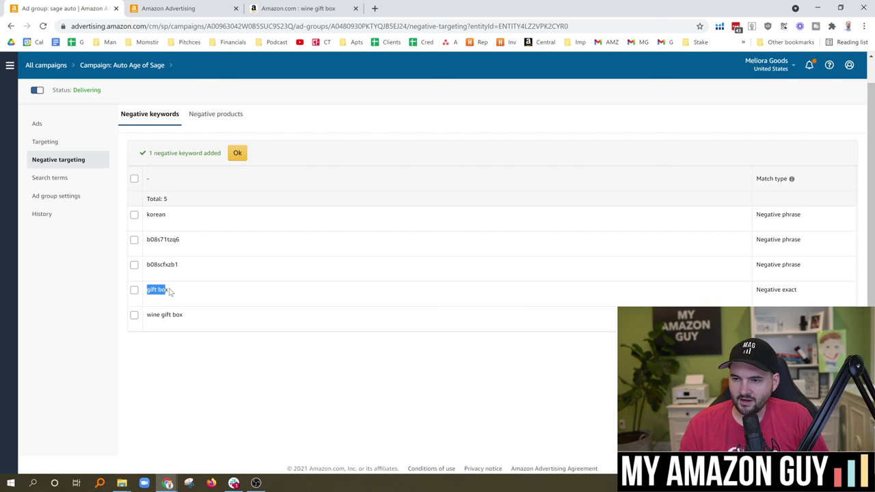
Step: Examine the sage auto ad group's advertised products and the status of its automatic targeting groups
{"action": "left_click", "coordinate": [51, 123]}
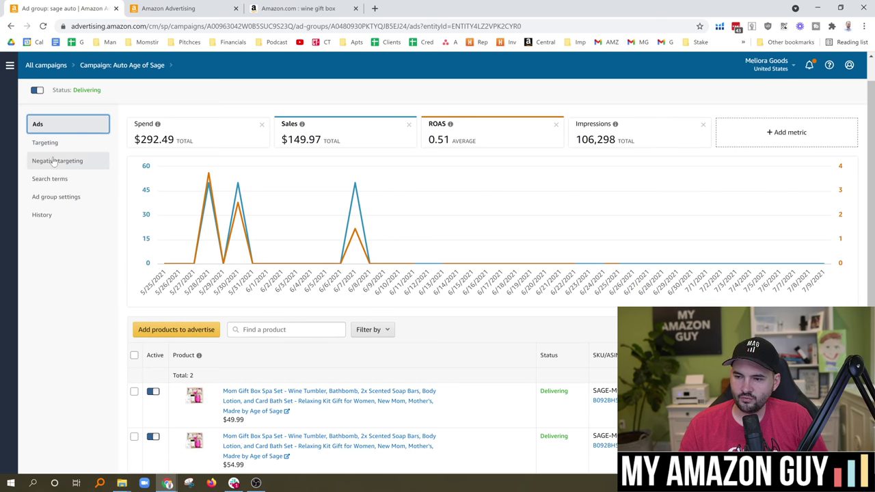
{"action": "left_click", "coordinate": [52, 179]}
{"action": "left_click", "coordinate": [48, 142]}
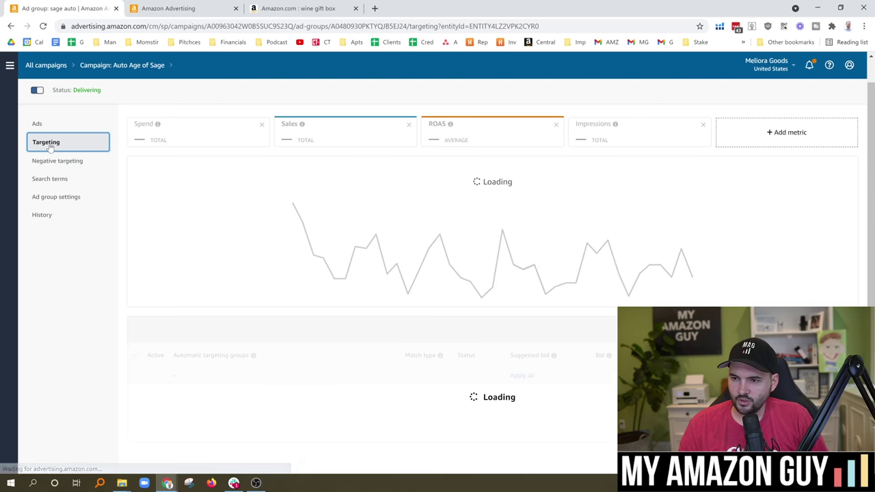
{"action": "scroll", "coordinate": [392, 336], "scroll_direction": "down", "scroll_amount": 1}
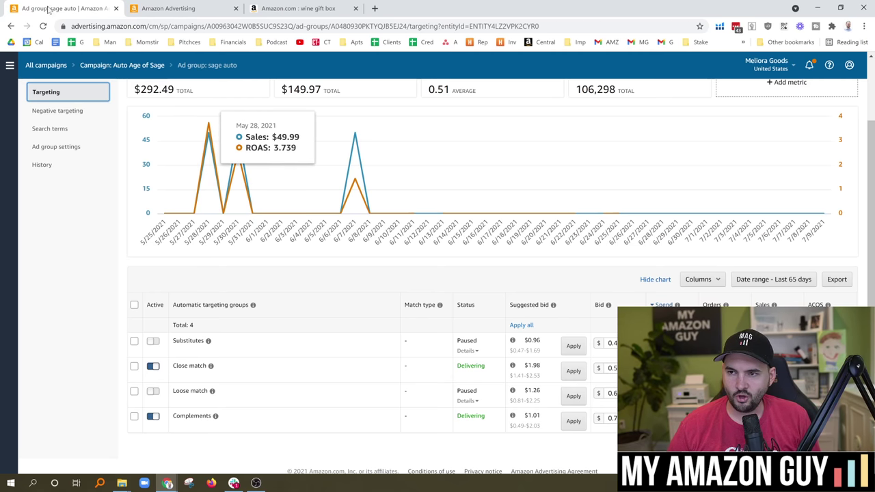
Step: Compare the new campaign's bids by targeting group with the sage auto ad group's targeting groups and chart
{"action": "left_click", "coordinate": [138, 6]}
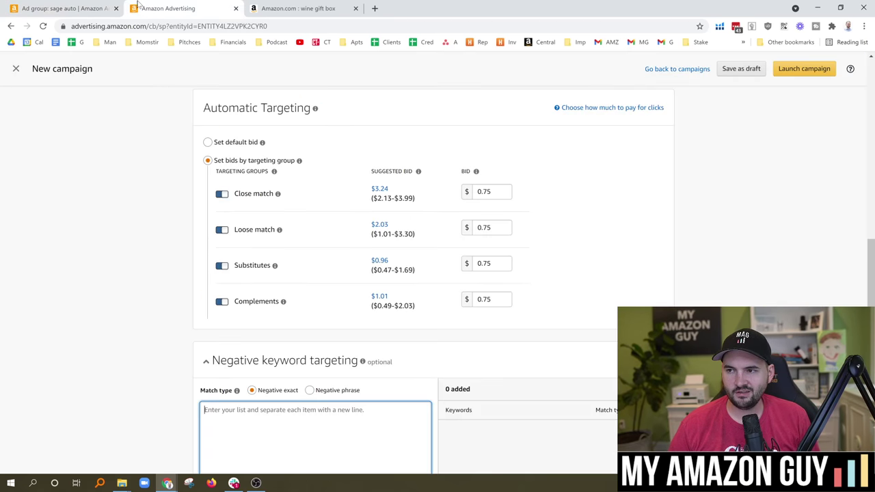
{"action": "mouse_move", "coordinate": [872, 267]}
{"action": "left_mouse_down"}
{"action": "mouse_move", "coordinate": [871, 342]}
{"action": "mouse_move", "coordinate": [871, 260]}
{"action": "left_mouse_up"}
{"action": "left_click", "coordinate": [91, 5]}
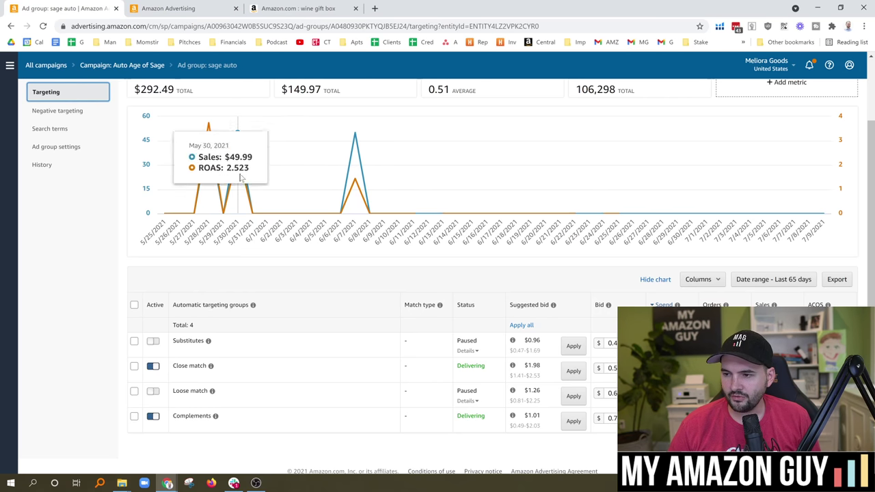
{"action": "scroll", "coordinate": [233, 198], "scroll_direction": "up", "scroll_amount": 1}
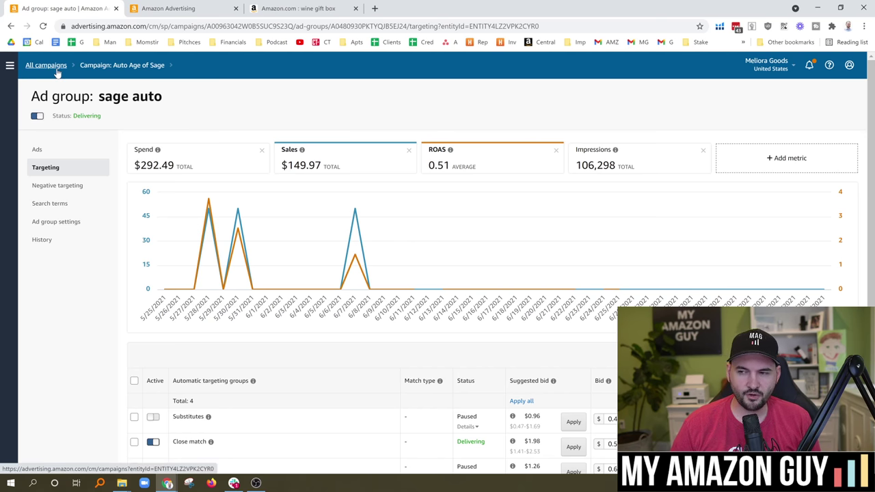
Step: Go back to the Mom Gift Box Spa Set listing in the Amazon store, and view the sage auto ad group's ads
{"action": "left_click", "coordinate": [294, 8]}
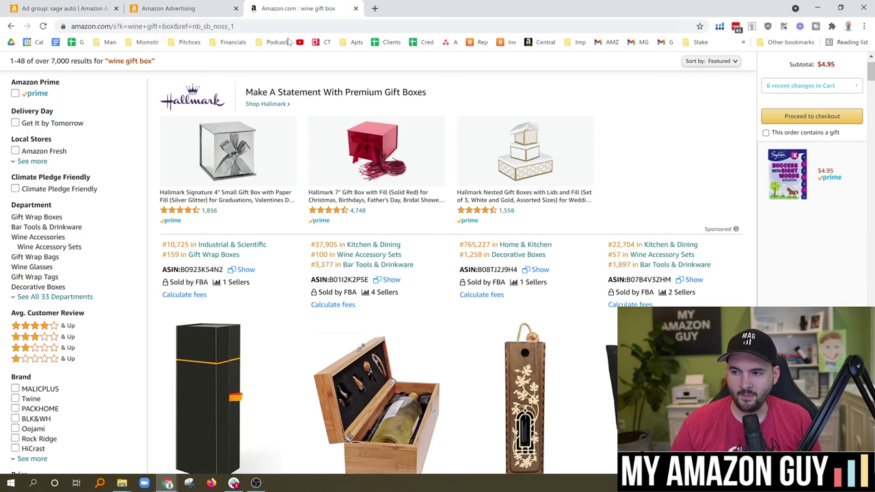
{"action": "left_click", "coordinate": [11, 26]}
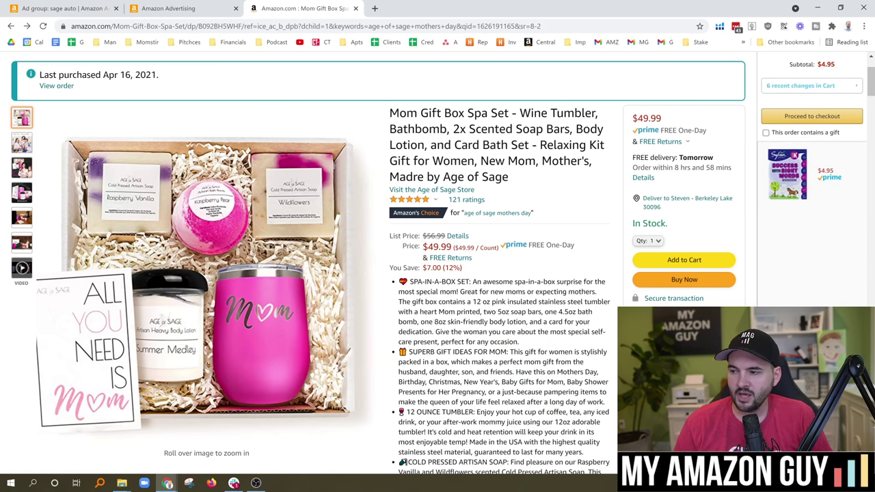
{"action": "left_click", "coordinate": [66, 7]}
{"action": "left_click", "coordinate": [65, 149]}
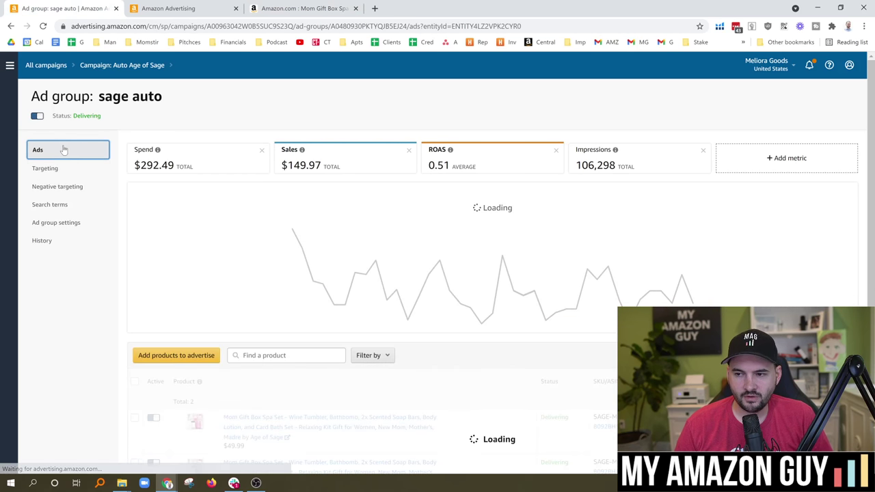
Step: Open the VIRTUAL3939-Auto campaign's ad group from the campaign list and view its advertised wine glass in the Amazon store
{"action": "left_click", "coordinate": [52, 68]}
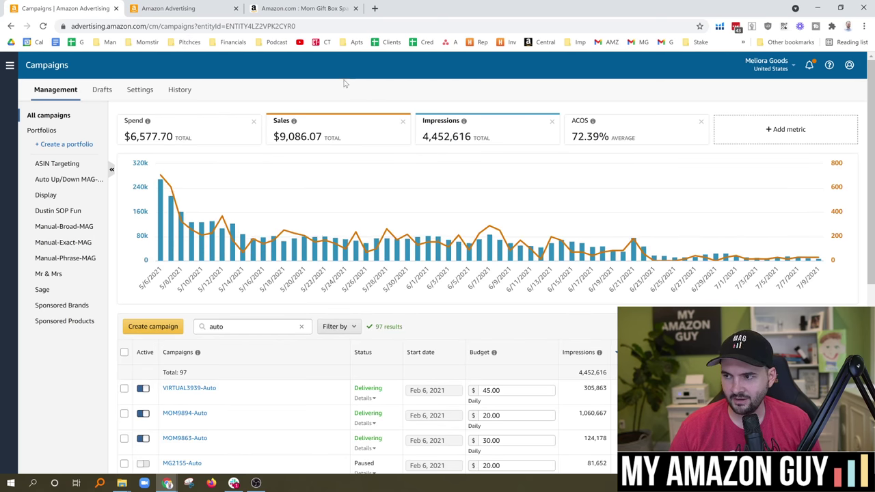
{"action": "left_click", "coordinate": [206, 389]}
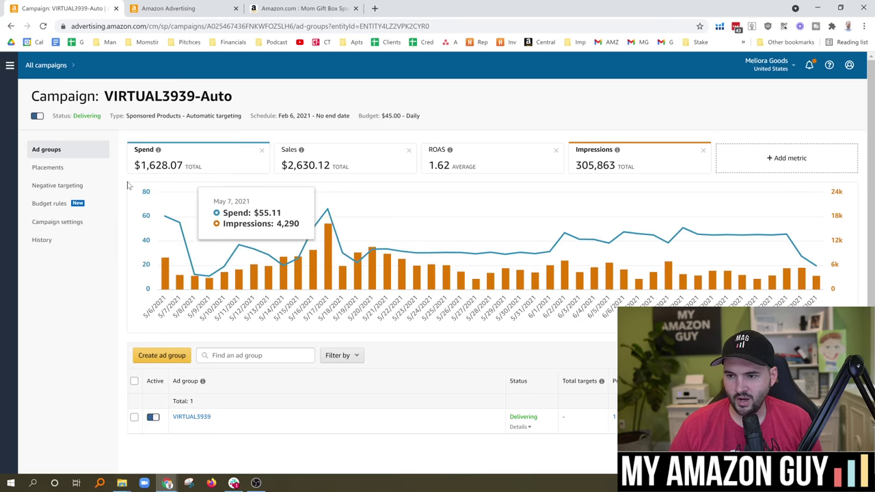
{"action": "left_click", "coordinate": [192, 417]}
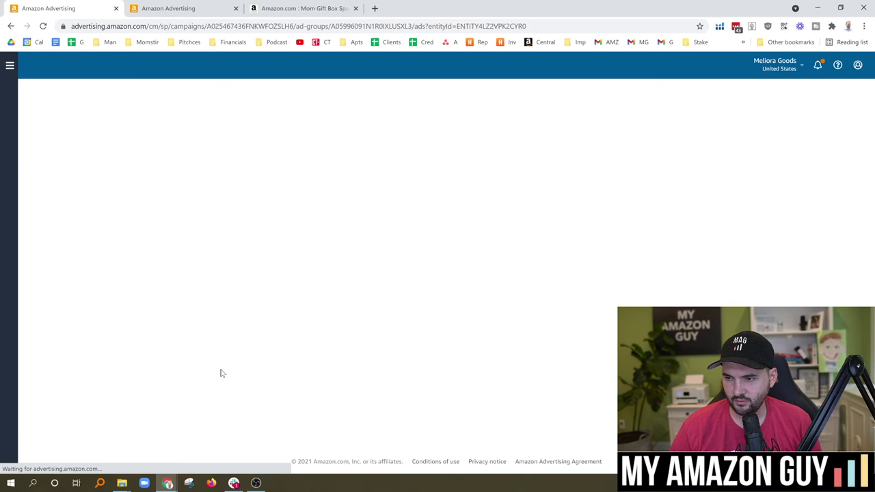
{"action": "scroll", "coordinate": [246, 368], "scroll_direction": "down", "scroll_amount": 1}
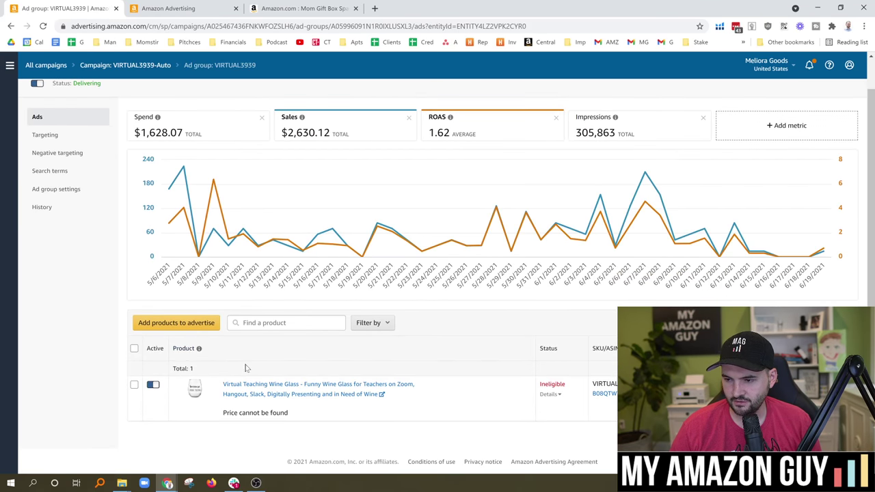
{"action": "left_click", "coordinate": [272, 389]}
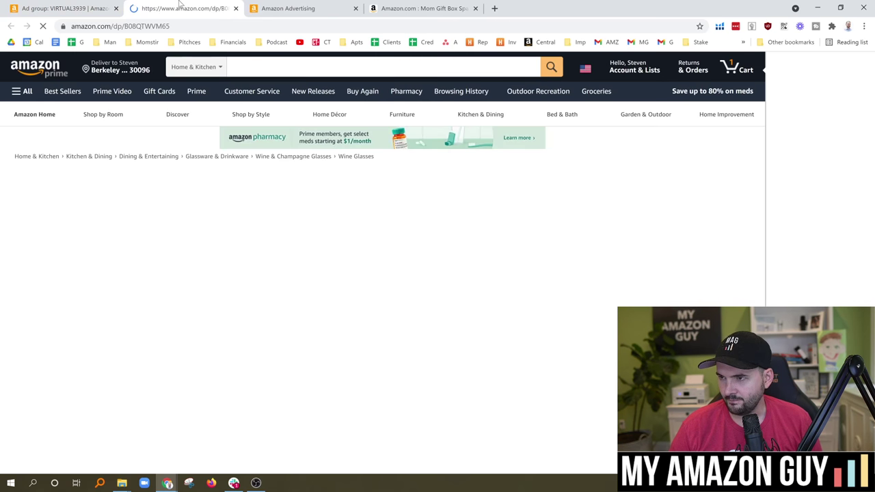
Step: Look up the wine glass's SKU VIRTUAL3939 in the Seller Central inventory to check its stock status
{"action": "left_click", "coordinate": [82, 6]}
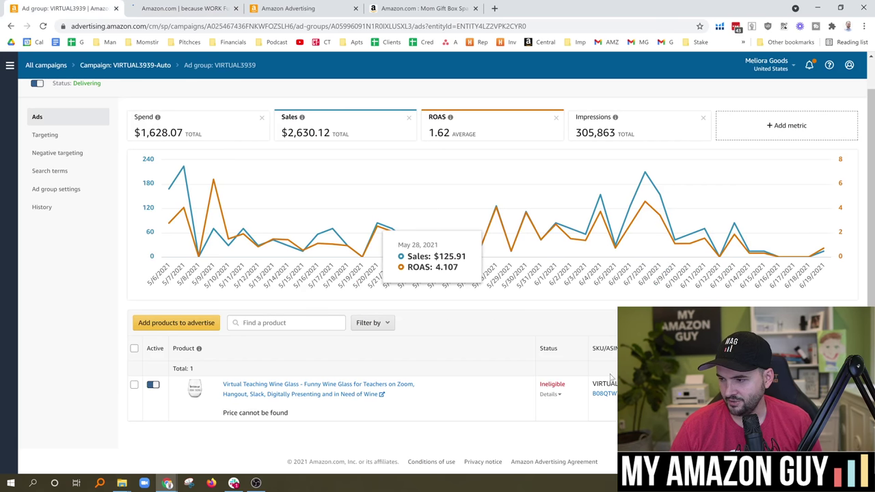
{"action": "mouse_move", "coordinate": [559, 396]}
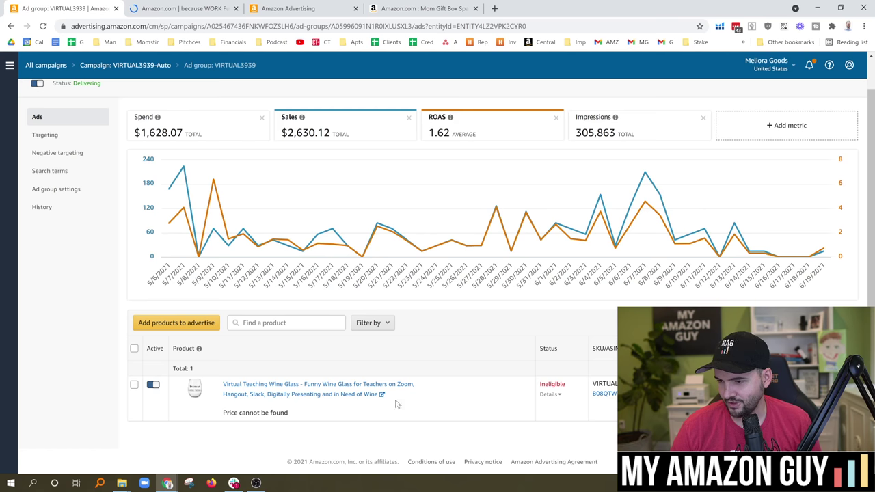
{"action": "double_click", "coordinate": [604, 384]}
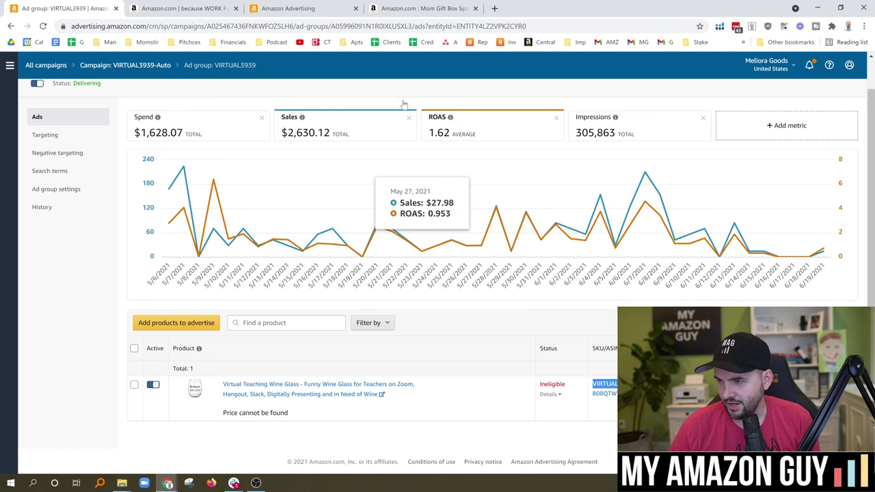
{"action": "middle_click", "coordinate": [545, 42]}
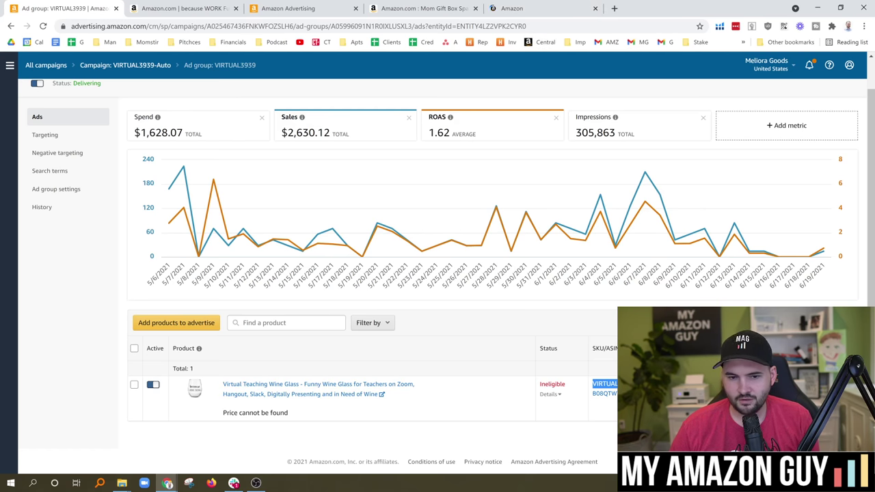
{"action": "key", "text": "ctrl+5"}
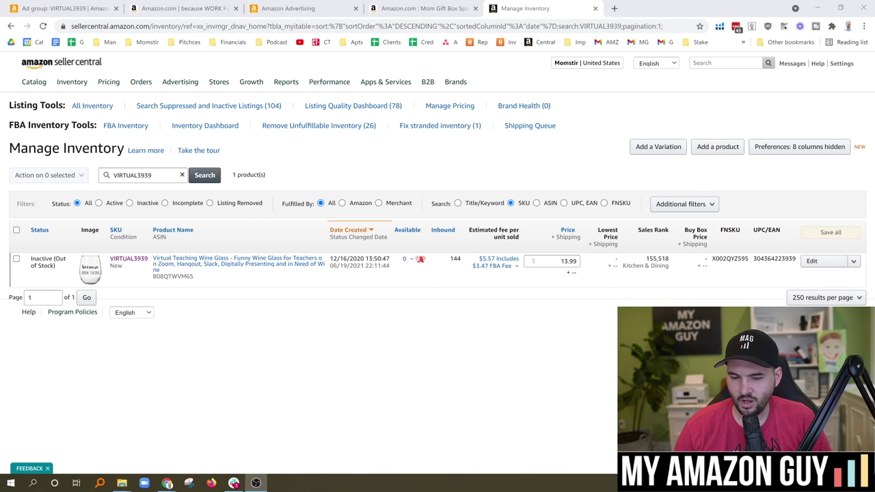
Step: Sort the VIRTUAL3939 ad group's search terms by spend, highest first, and examine the costliest terms such as "teacher gifts"
{"action": "left_click", "coordinate": [90, 9]}
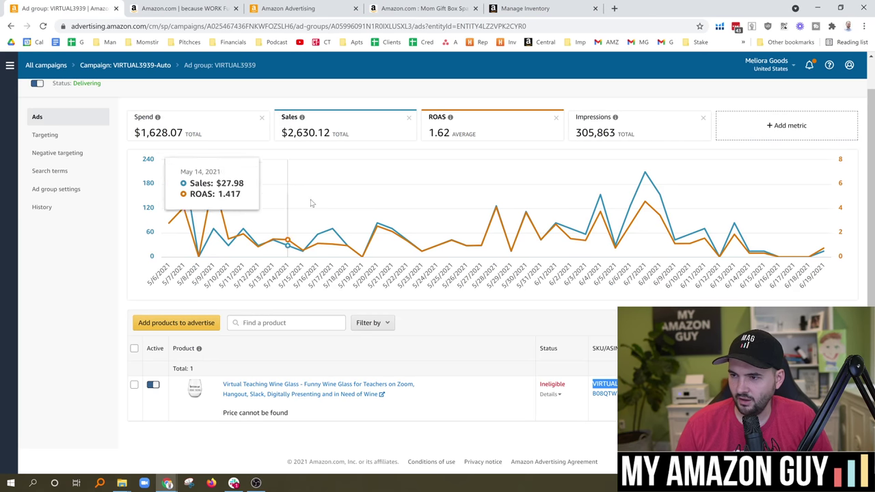
{"action": "left_click", "coordinate": [61, 171]}
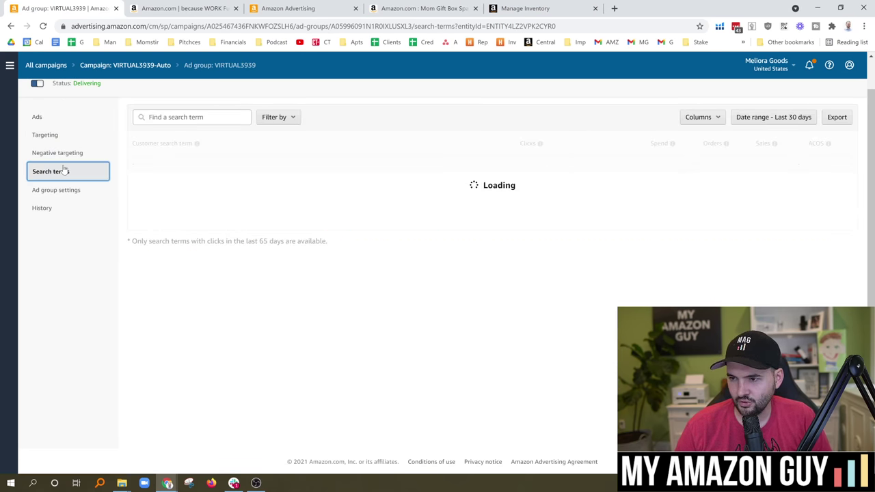
{"action": "left_click", "coordinate": [651, 153]}
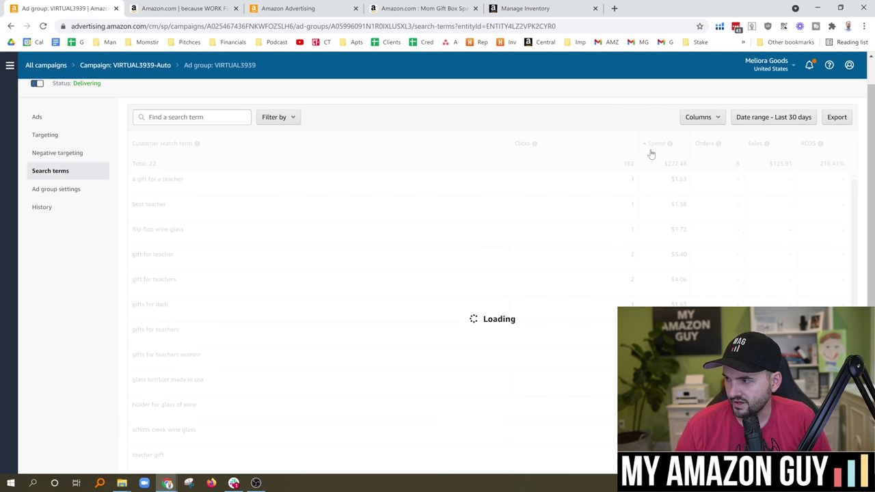
{"action": "left_click", "coordinate": [648, 148]}
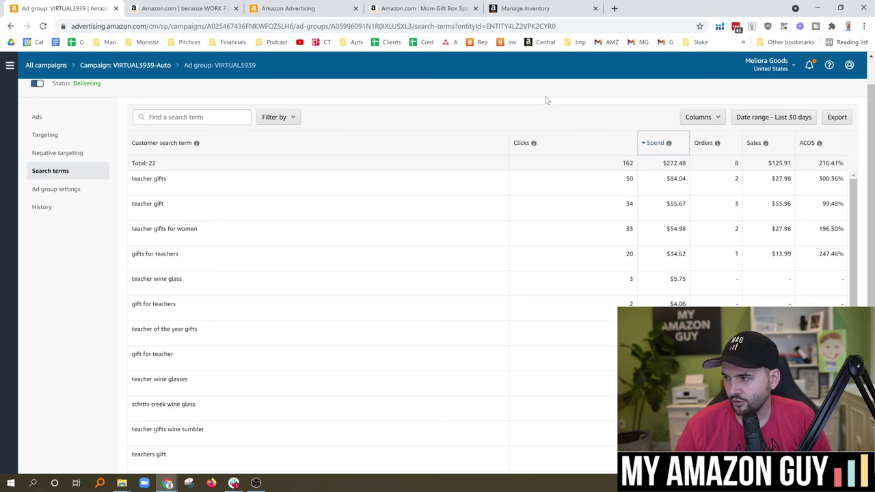
{"action": "left_click_drag", "start_coordinate": [176, 180], "coordinate": [119, 179]}
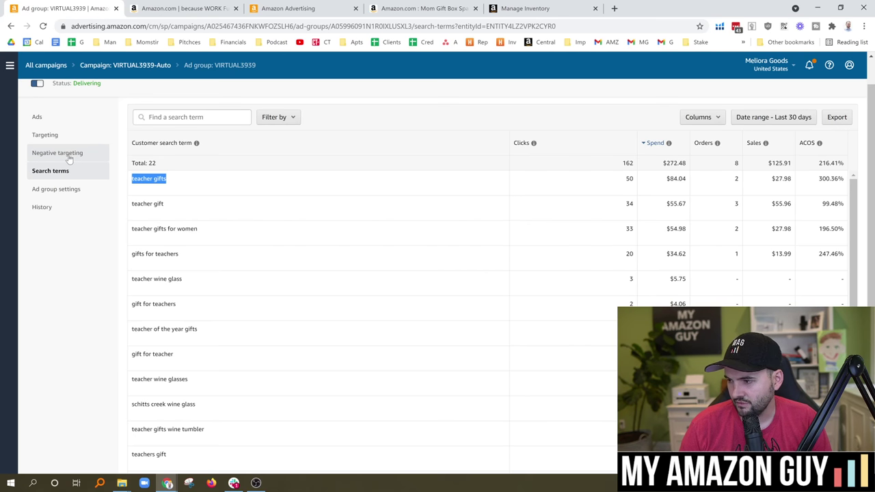
{"action": "scroll", "coordinate": [462, 314], "scroll_direction": "down", "scroll_amount": 2}
{"action": "right_click", "coordinate": [460, 314]}
{"action": "left_click", "coordinate": [437, 308]}
{"action": "scroll", "coordinate": [604, 281], "scroll_direction": "up", "scroll_amount": 3}
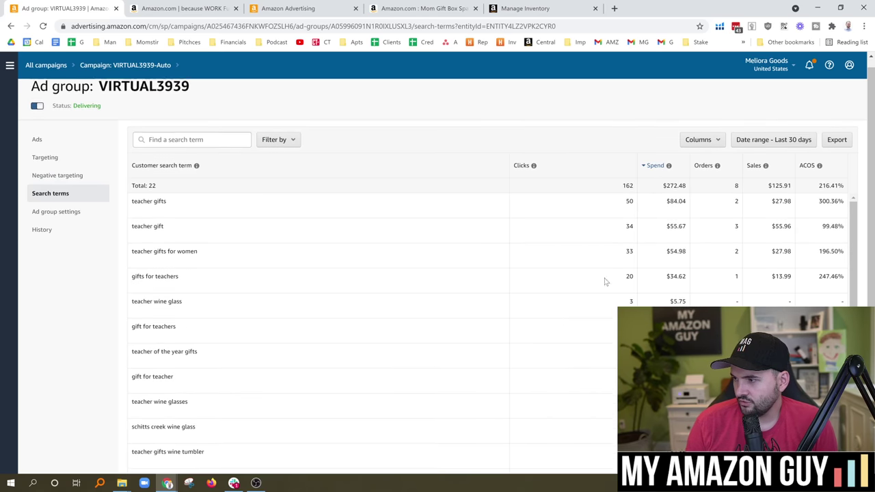
Step: Sort the search terms by orders, highest first, and examine which terms bring sales
{"action": "left_click", "coordinate": [707, 177]}
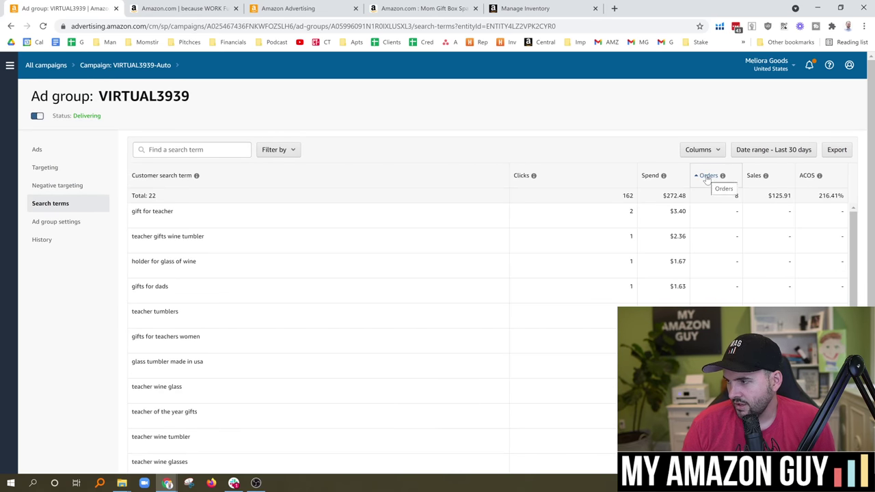
{"action": "left_click", "coordinate": [707, 177]}
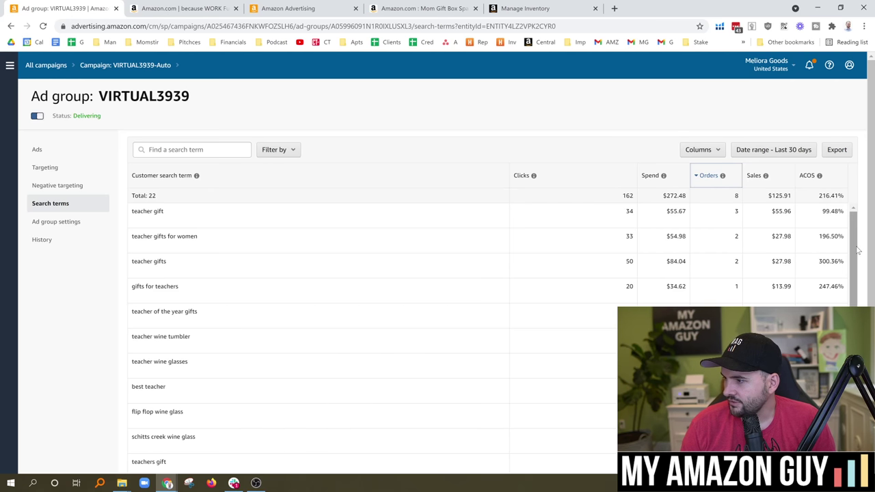
{"action": "left_click_drag", "start_coordinate": [854, 254], "coordinate": [330, 98]}
Step: Return to the VIRTUAL3939-Auto campaign and pause it
{"action": "left_click", "coordinate": [111, 64]}
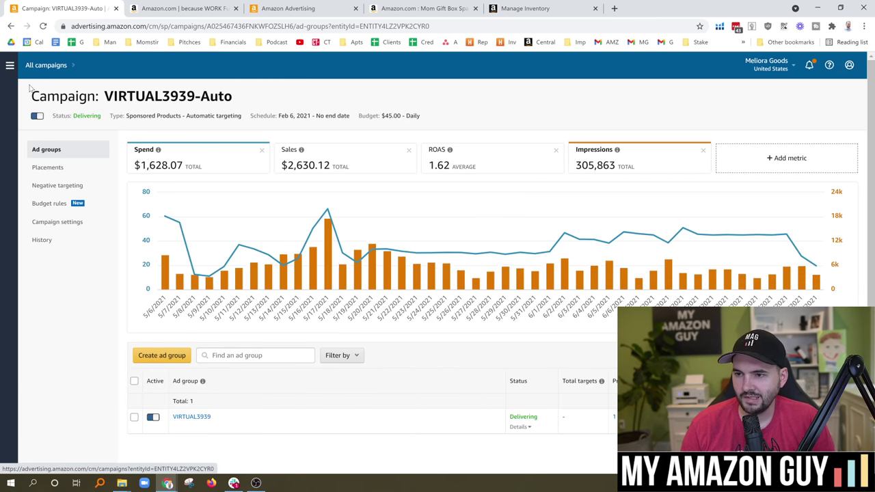
{"action": "left_click", "coordinate": [37, 117]}
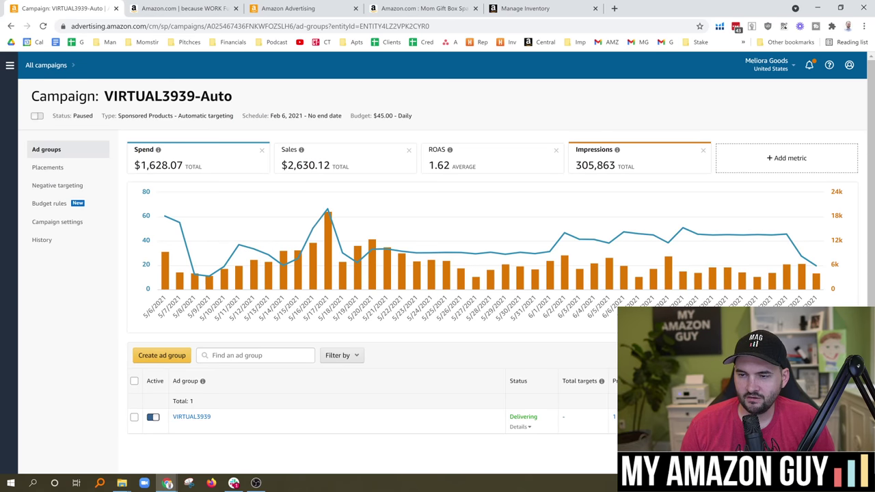
Step: Return to the full campaign list and examine the auto campaigns' spend, sales and ACOS
{"action": "left_click", "coordinate": [45, 66]}
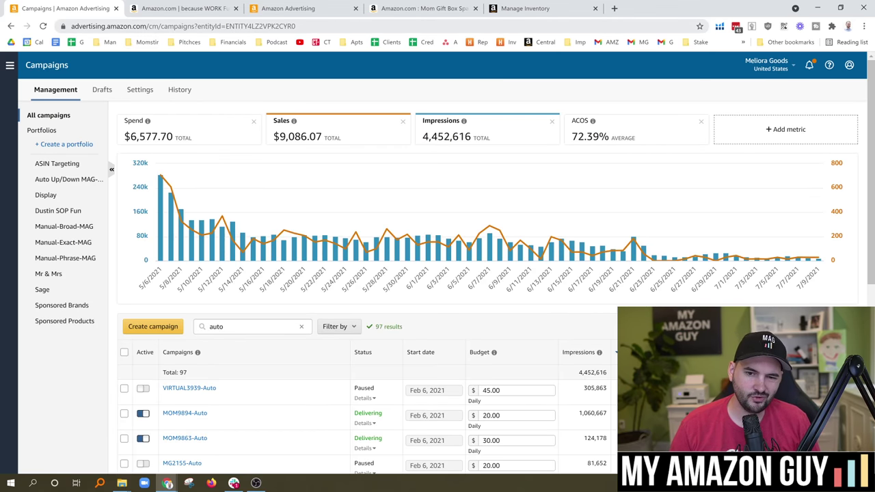
{"action": "scroll", "coordinate": [307, 274], "scroll_direction": "down", "scroll_amount": 1}
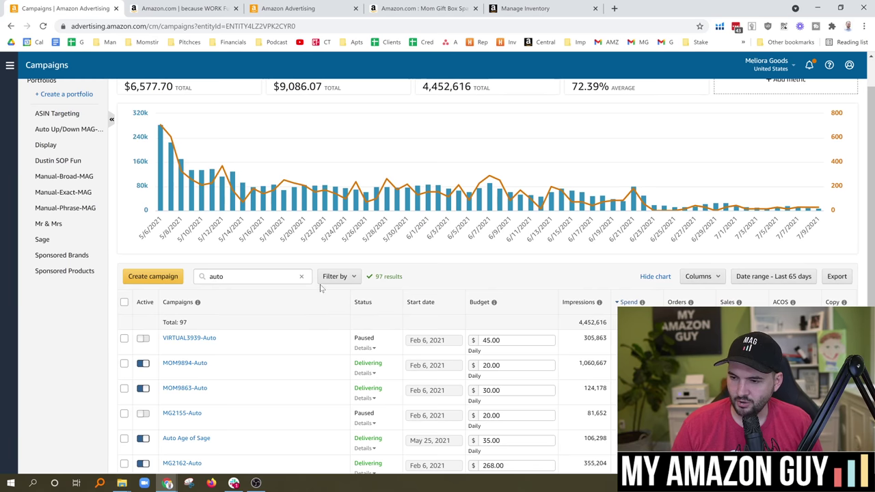
{"action": "scroll", "coordinate": [325, 301], "scroll_direction": "down", "scroll_amount": 2}
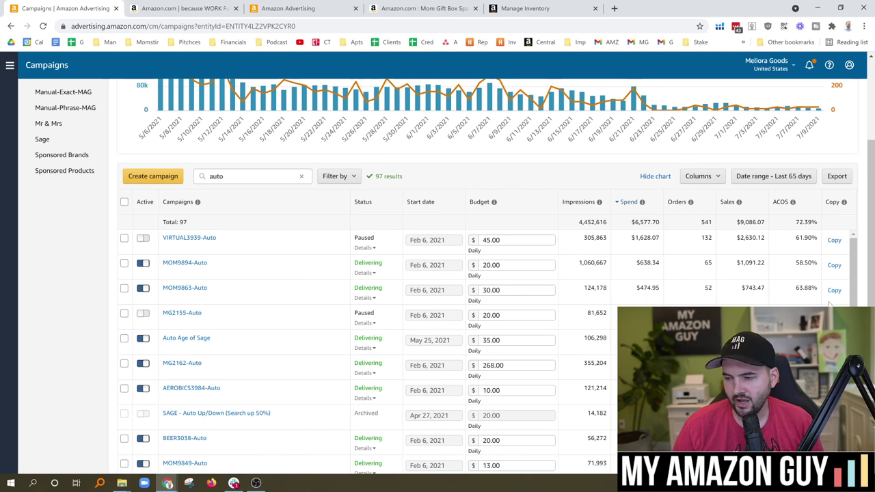
{"action": "scroll", "coordinate": [872, 248], "scroll_direction": "up", "scroll_amount": 2}
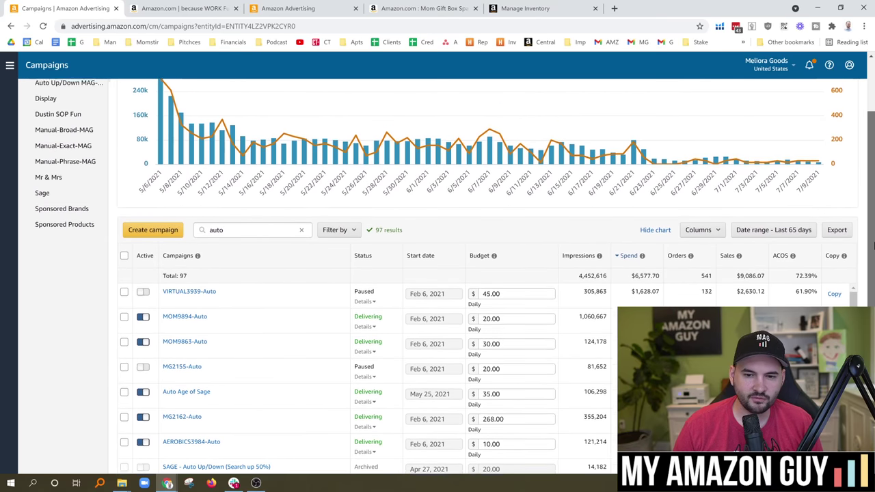
{"action": "scroll", "coordinate": [872, 247], "scroll_direction": "up", "scroll_amount": 4}
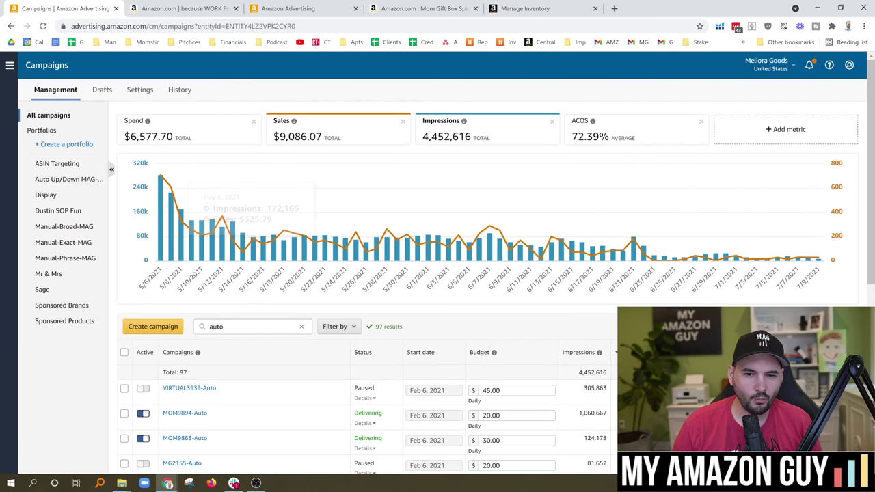
Step: Go back to the unfinished Age of Sage campaign and set it to manual targeting with fixed bids
{"action": "key", "text": "ctrl+3"}
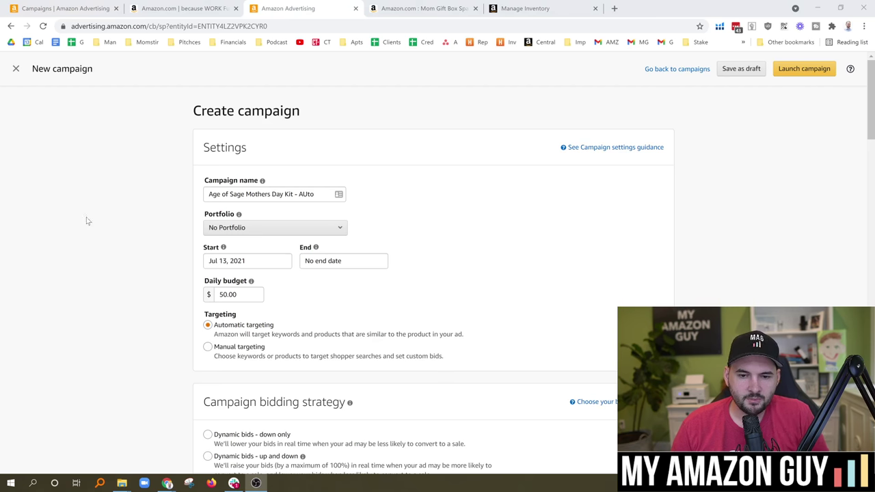
{"action": "scroll", "coordinate": [162, 224], "scroll_direction": "down", "scroll_amount": 2}
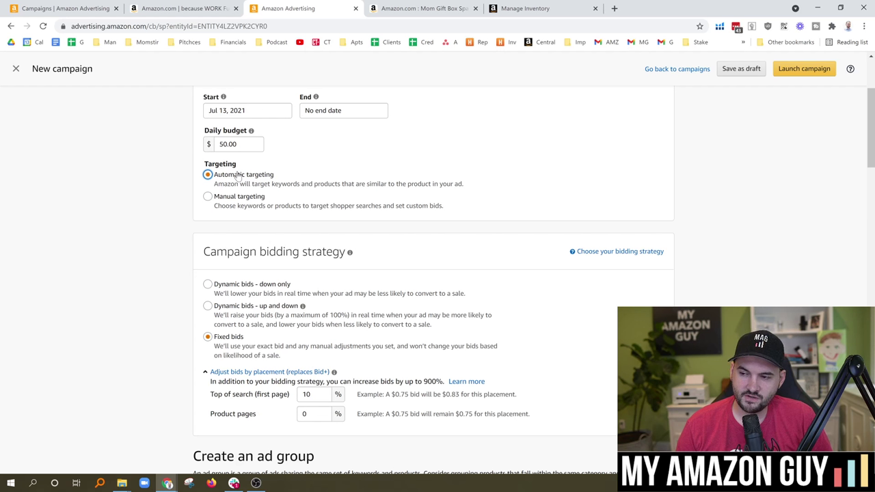
{"action": "left_click", "coordinate": [207, 196]}
{"action": "scroll", "coordinate": [161, 192], "scroll_direction": "down", "scroll_amount": 2}
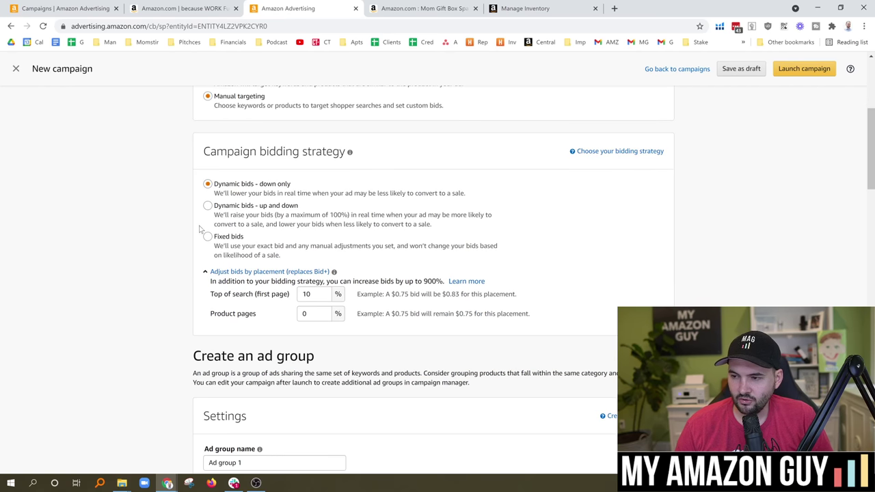
{"action": "left_click", "coordinate": [208, 237]}
{"action": "scroll", "coordinate": [232, 253], "scroll_direction": "down", "scroll_amount": 2}
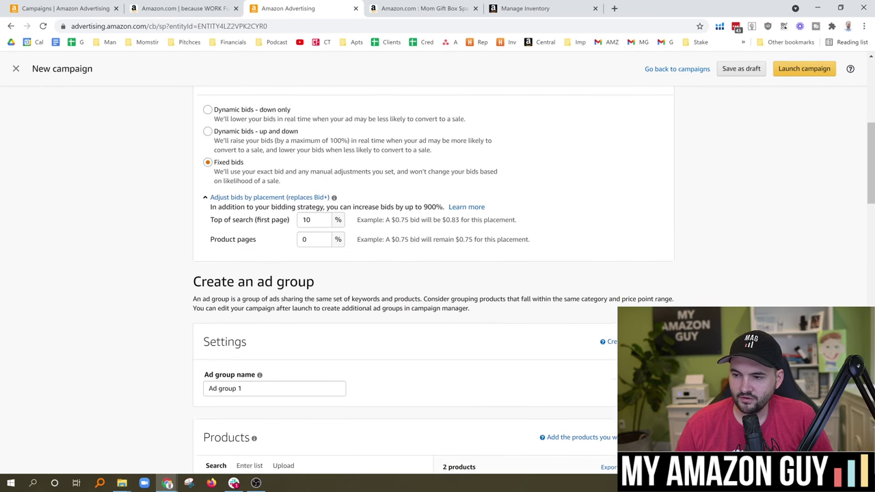
Step: Limit the suggested keywords to broad match only and add "mom care packages" as a targeted keyword
{"action": "scroll", "coordinate": [272, 292], "scroll_direction": "down", "scroll_amount": 2}
{"action": "scroll", "coordinate": [272, 292], "scroll_direction": "down", "scroll_amount": 2}
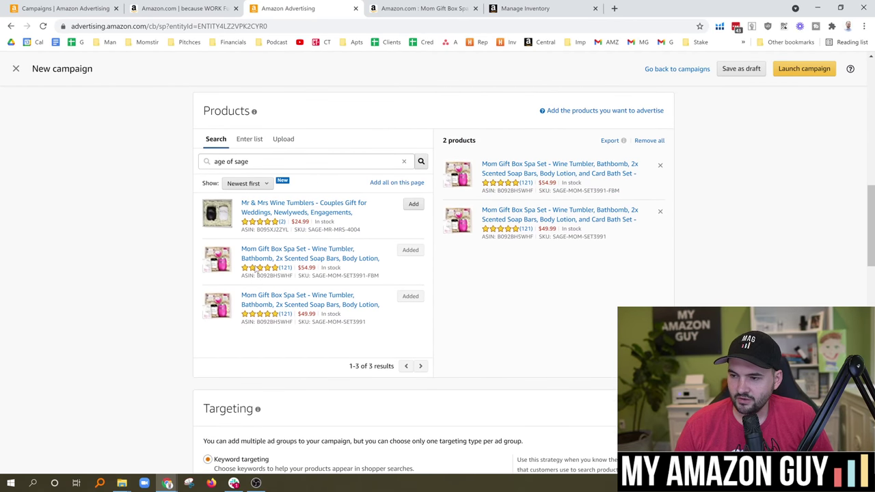
{"action": "scroll", "coordinate": [517, 253], "scroll_direction": "down", "scroll_amount": 3}
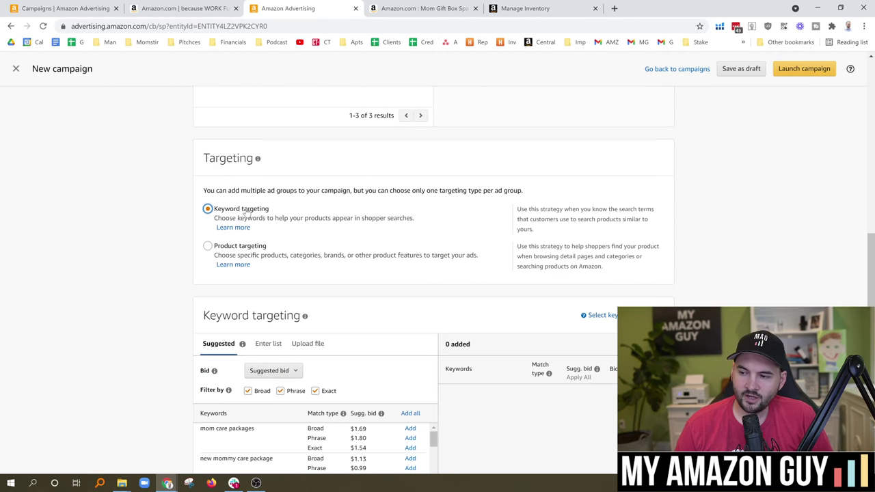
{"action": "scroll", "coordinate": [257, 254], "scroll_direction": "down", "scroll_amount": 2}
{"action": "mouse_move", "coordinate": [343, 312]}
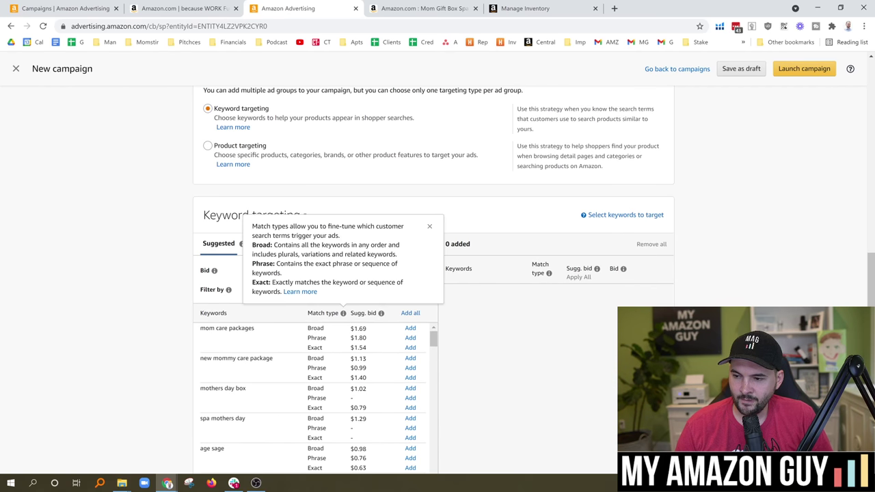
{"action": "scroll", "coordinate": [431, 294], "scroll_direction": "down", "scroll_amount": 2}
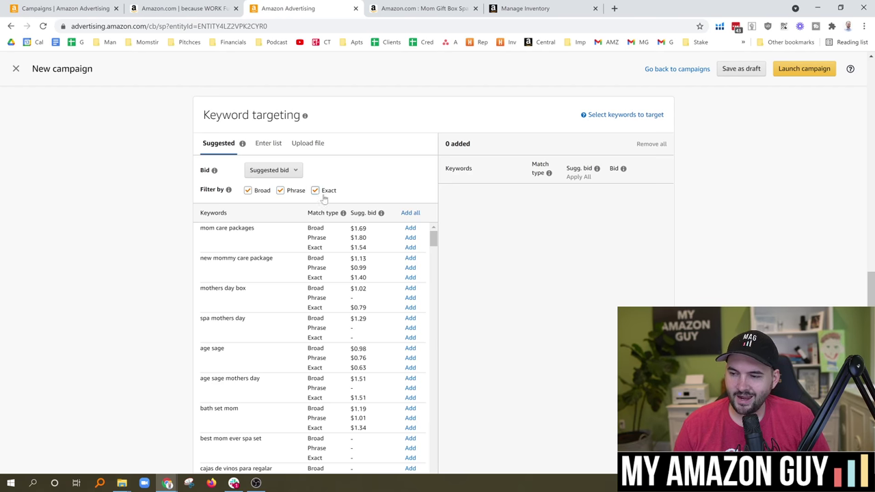
{"action": "left_click", "coordinate": [281, 190]}
{"action": "left_click", "coordinate": [315, 190]}
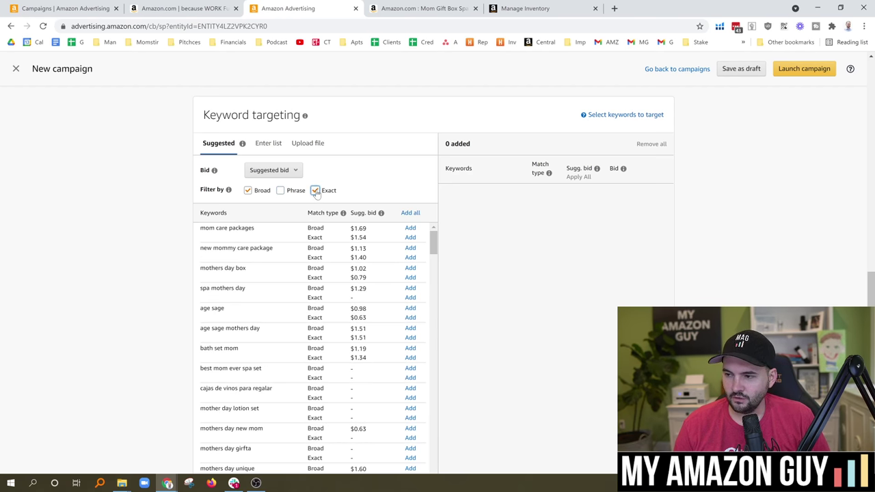
{"action": "left_click", "coordinate": [410, 228]}
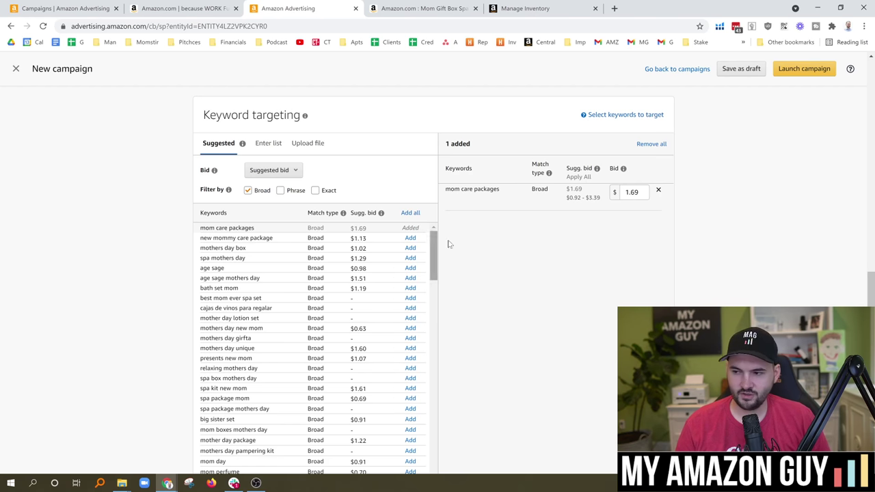
Step: Rename the campaign "Age of Sage Mothers Day Kit - mom care packages" and copy the full name
{"action": "scroll", "coordinate": [833, 302], "scroll_direction": "up", "scroll_amount": 15}
{"action": "scroll", "coordinate": [553, 228], "scroll_direction": "down", "scroll_amount": 15}
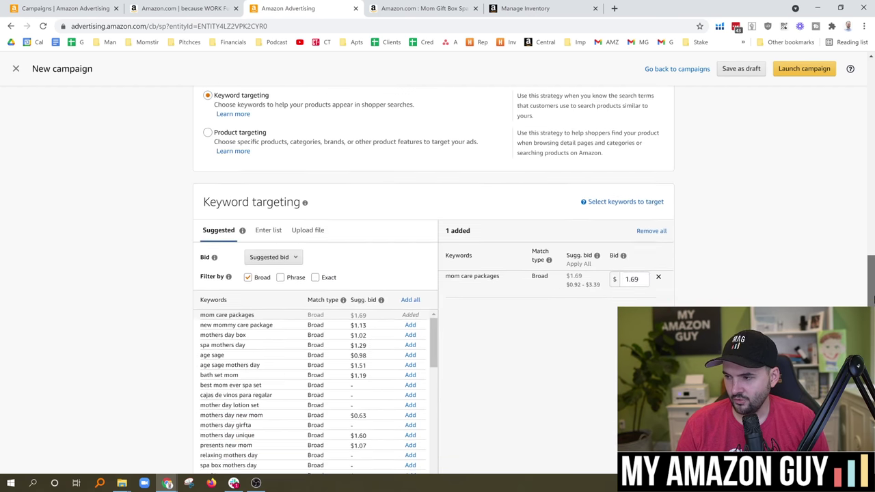
{"action": "left_click_drag", "start_coordinate": [504, 209], "coordinate": [445, 205]}
{"action": "scroll", "coordinate": [367, 166], "scroll_direction": "up", "scroll_amount": 10}
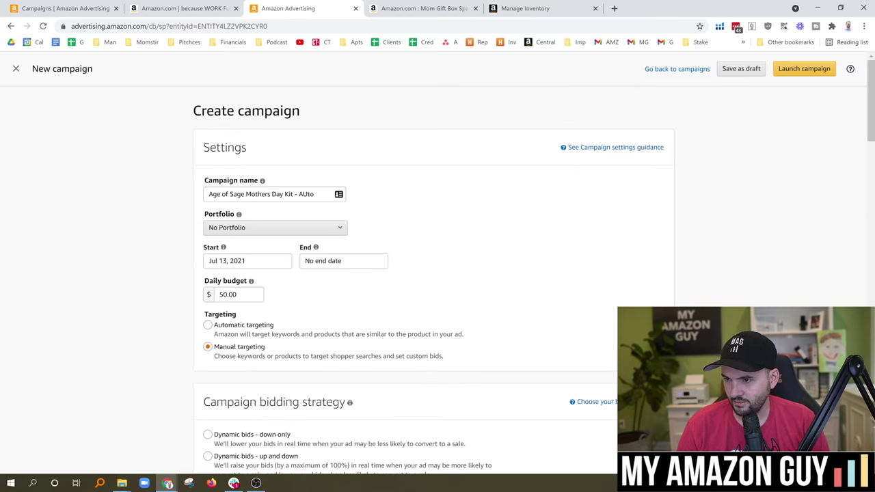
{"action": "left_click", "coordinate": [314, 194]}
{"action": "double_click", "coordinate": [301, 194]}
{"action": "type", "text": "mom care packages"}
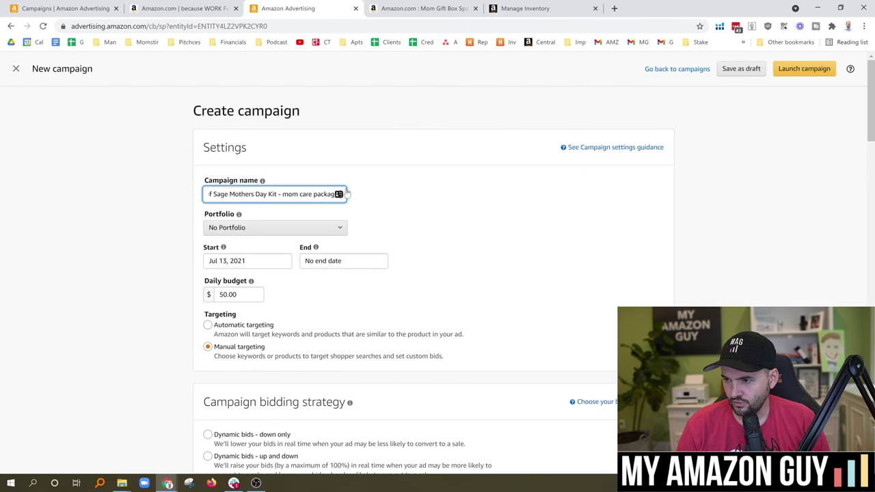
{"action": "key", "text": "ctrl+a"}
Step: Assign the campaign to the Sage portfolio
{"action": "scroll", "coordinate": [304, 200], "scroll_direction": "down", "scroll_amount": 2}
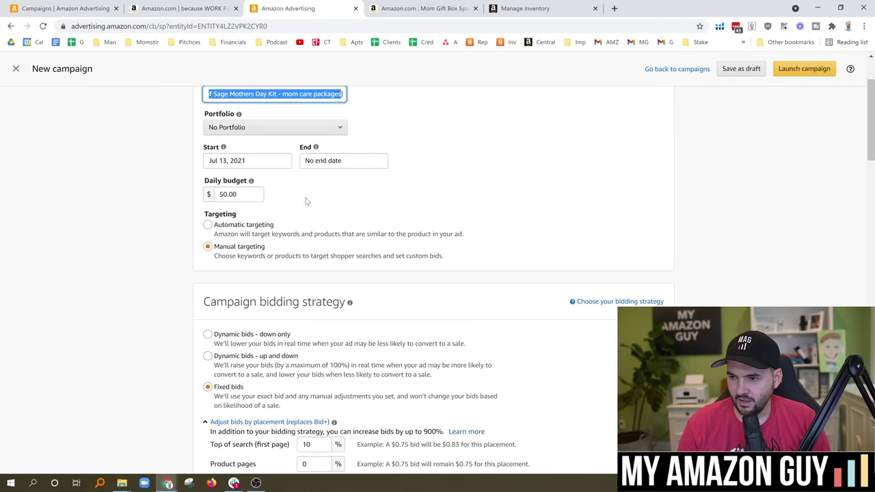
{"action": "left_click", "coordinate": [253, 127]}
{"action": "type", "text": "sage"}
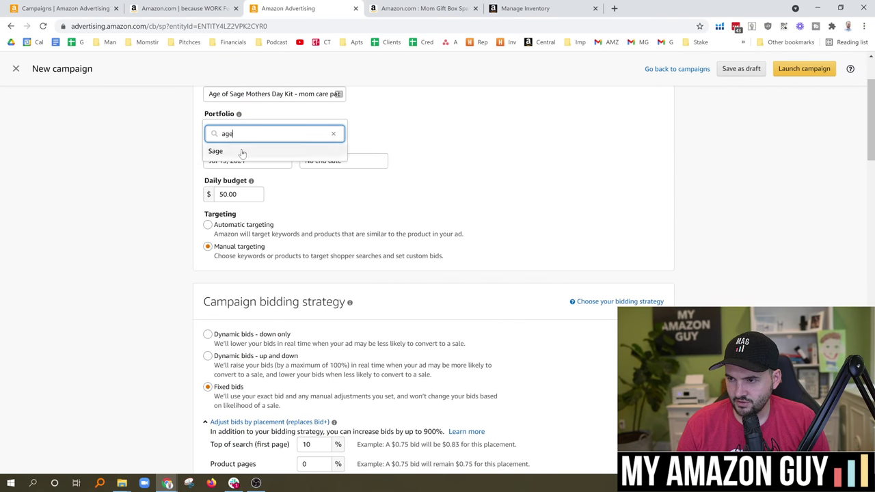
{"action": "left_click", "coordinate": [238, 151]}
Step: Name the ad group "Age of Sage Mothers Day Kit - mom care packages"
{"action": "scroll", "coordinate": [317, 250], "scroll_direction": "down", "scroll_amount": 2}
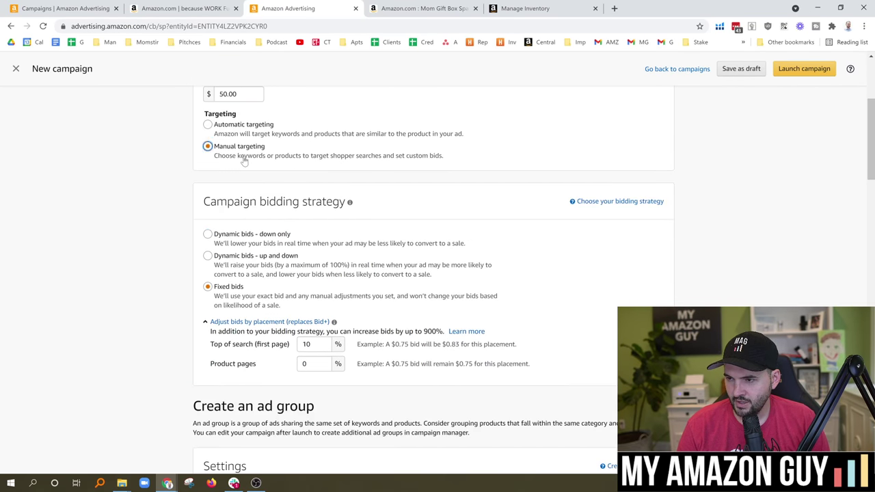
{"action": "scroll", "coordinate": [277, 235], "scroll_direction": "down", "scroll_amount": 3}
{"action": "scroll", "coordinate": [277, 235], "scroll_direction": "down", "scroll_amount": 2}
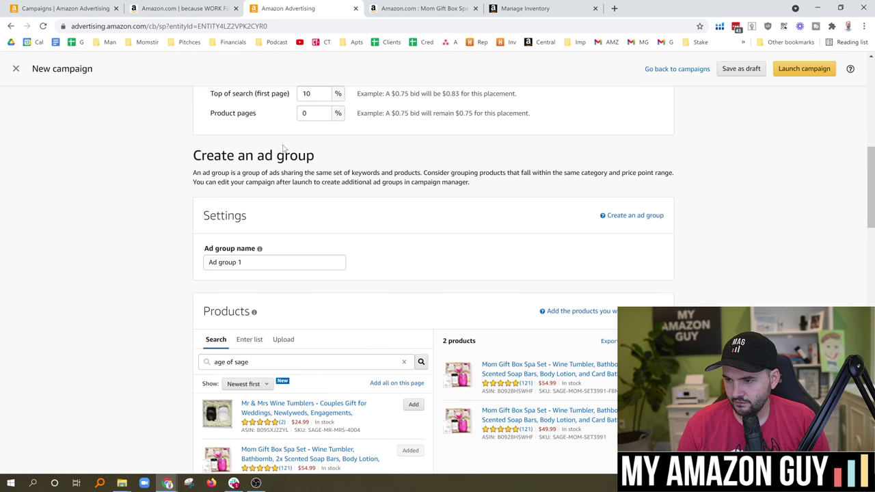
{"action": "scroll", "coordinate": [307, 275], "scroll_direction": "down", "scroll_amount": 2}
{"action": "triple_click", "coordinate": [273, 162]}
{"action": "type", "text": "3 Eggs Mothers Day Kit - mom's spa package"}
{"action": "type", "text": "Age of Sage"}
Step: Review the added broad keyword and its bid, the suggested keywords and the negative keyword options
{"action": "scroll", "coordinate": [453, 171], "scroll_direction": "down", "scroll_amount": 4}
{"action": "scroll", "coordinate": [517, 304], "scroll_direction": "down", "scroll_amount": 5}
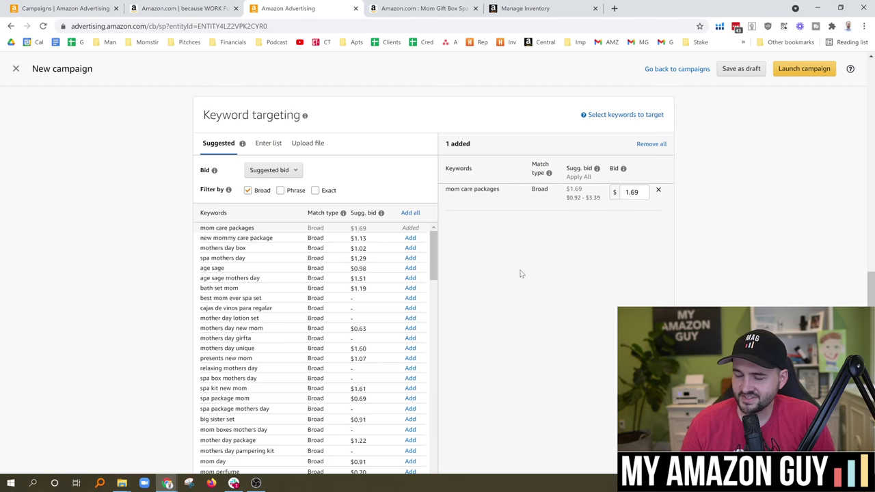
{"action": "scroll", "coordinate": [517, 304], "scroll_direction": "down", "scroll_amount": 2}
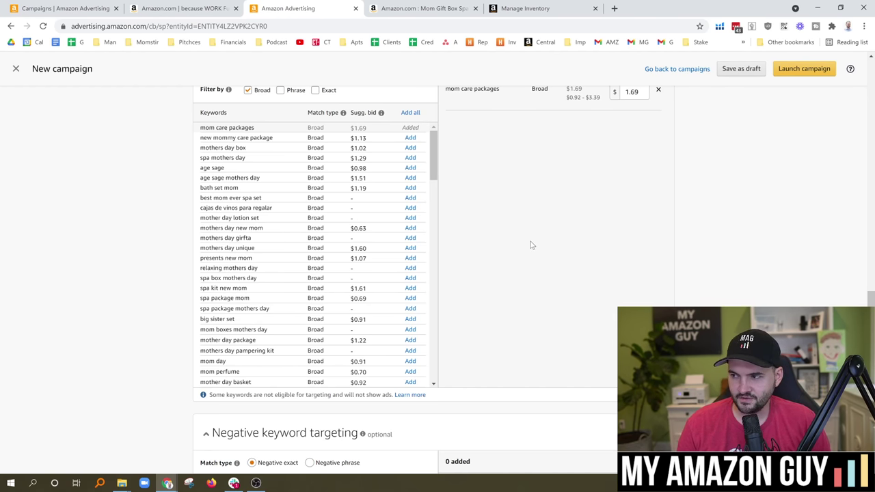
{"action": "scroll", "coordinate": [528, 249], "scroll_direction": "up", "scroll_amount": 1}
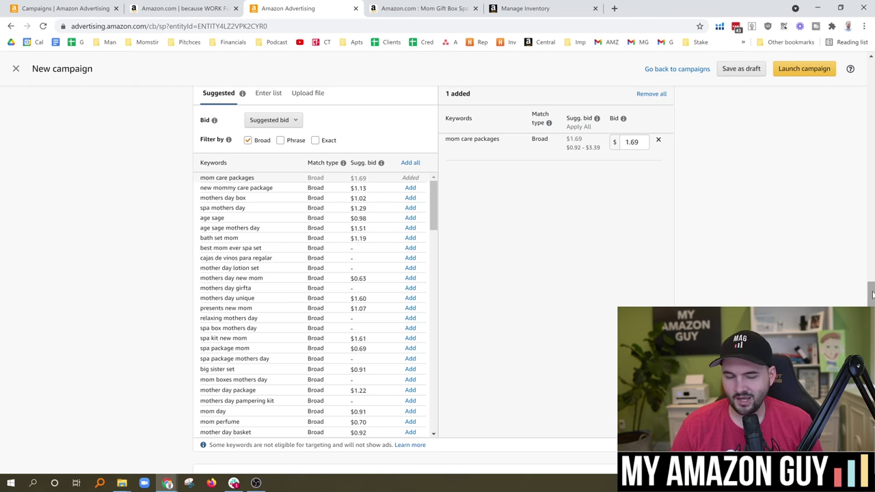
{"action": "left_click_drag", "start_coordinate": [871, 301], "coordinate": [871, 305]}
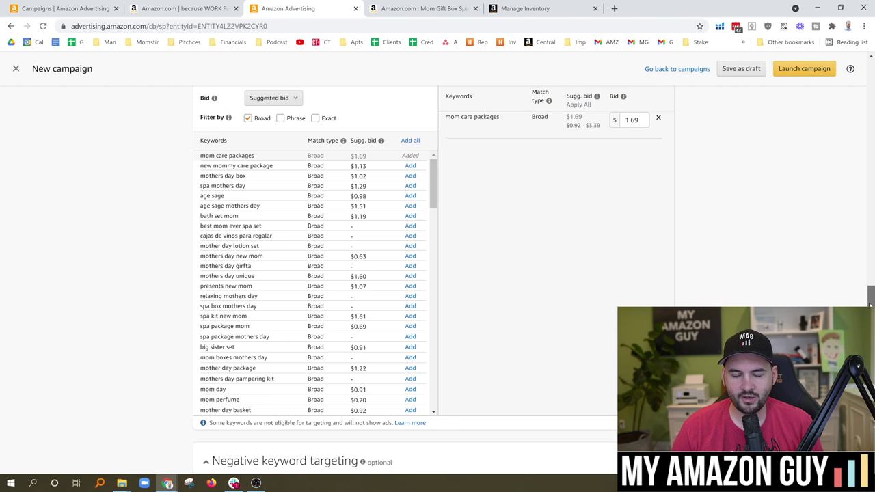
{"action": "left_click_drag", "start_coordinate": [870, 305], "coordinate": [870, 336]}
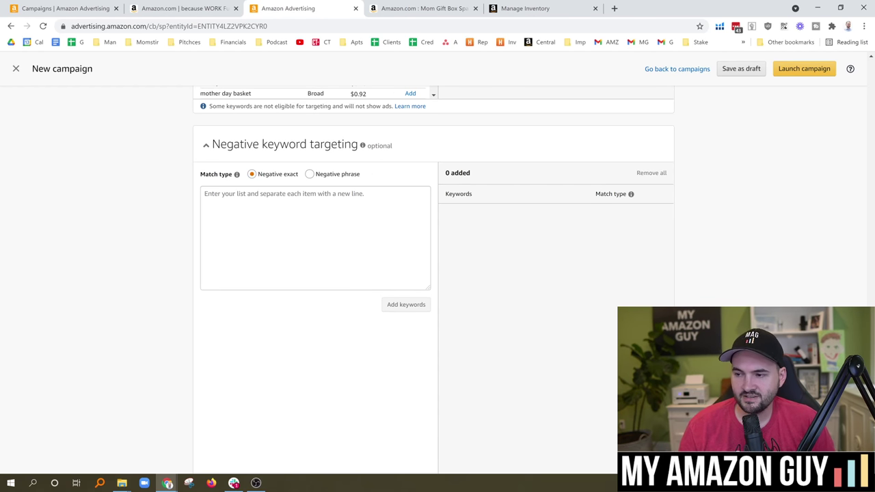
{"action": "left_click_drag", "start_coordinate": [871, 336], "coordinate": [870, 302]}
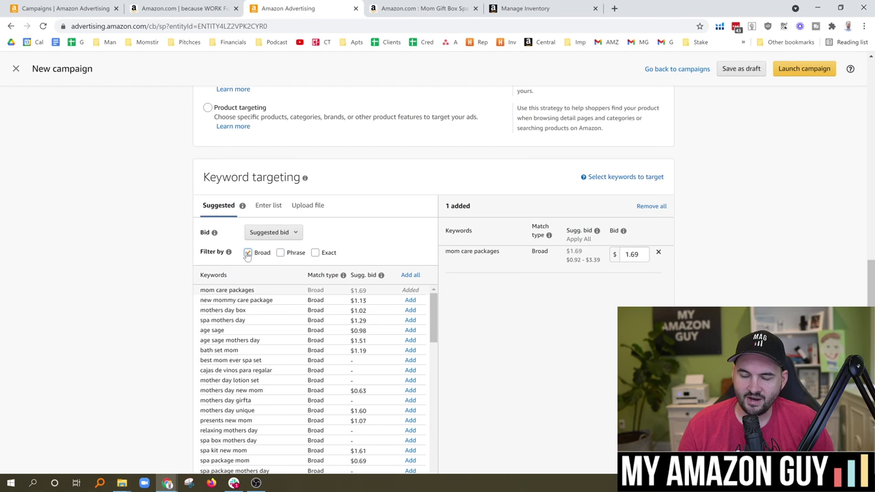
{"action": "scroll", "coordinate": [148, 277], "scroll_direction": "down", "scroll_amount": 2}
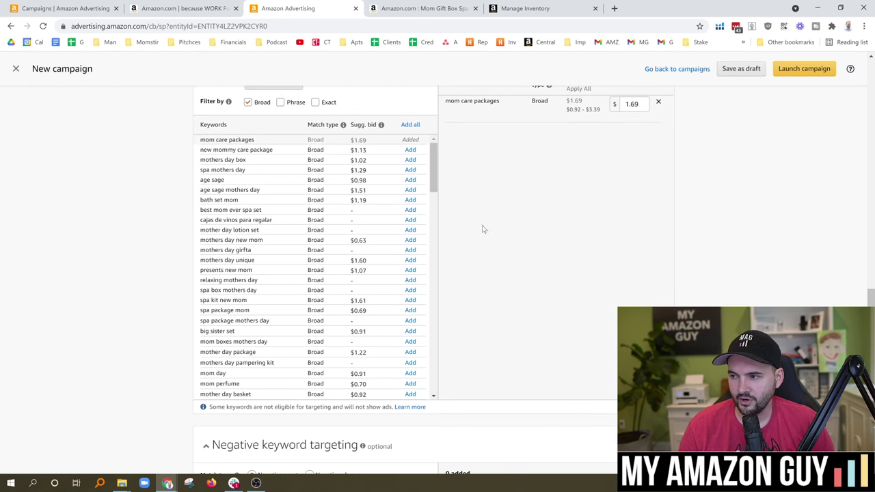
{"action": "scroll", "coordinate": [505, 254], "scroll_direction": "down", "scroll_amount": 2}
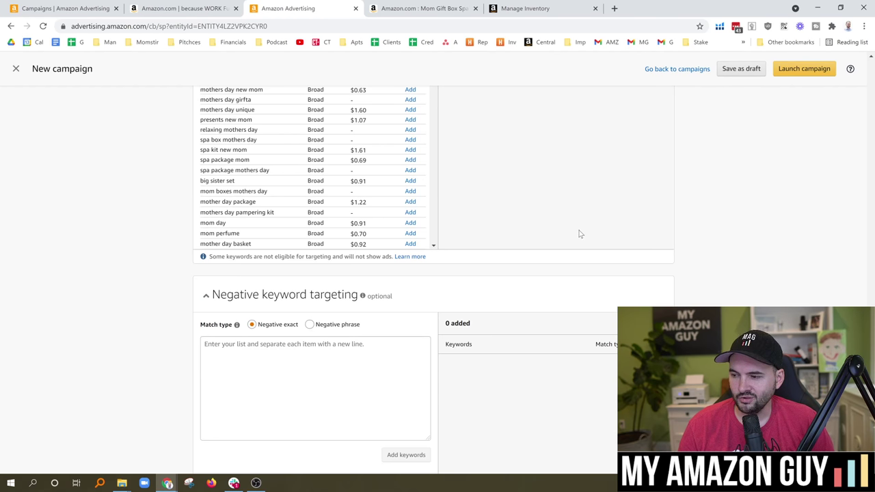
Step: Launch the manual "mom care packages" campaign
{"action": "scroll", "coordinate": [851, 288], "scroll_direction": "down", "scroll_amount": 3}
{"action": "scroll", "coordinate": [859, 203], "scroll_direction": "up", "scroll_amount": 4}
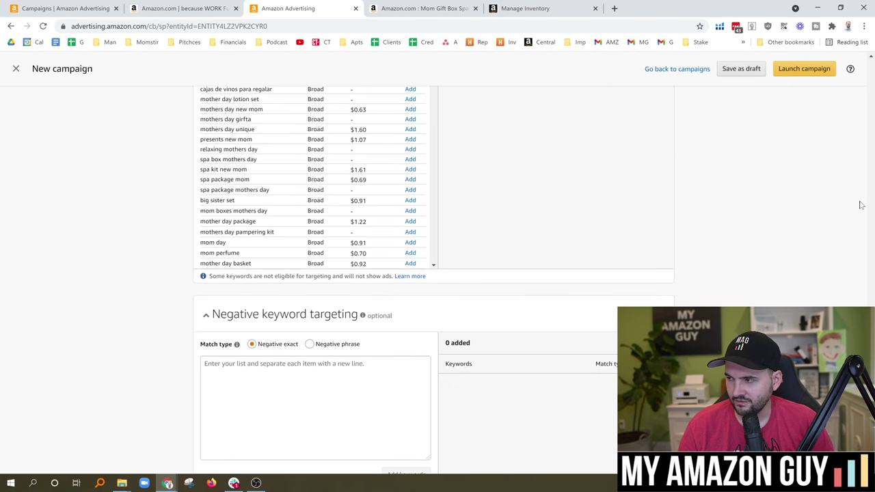
{"action": "left_click", "coordinate": [810, 70]}
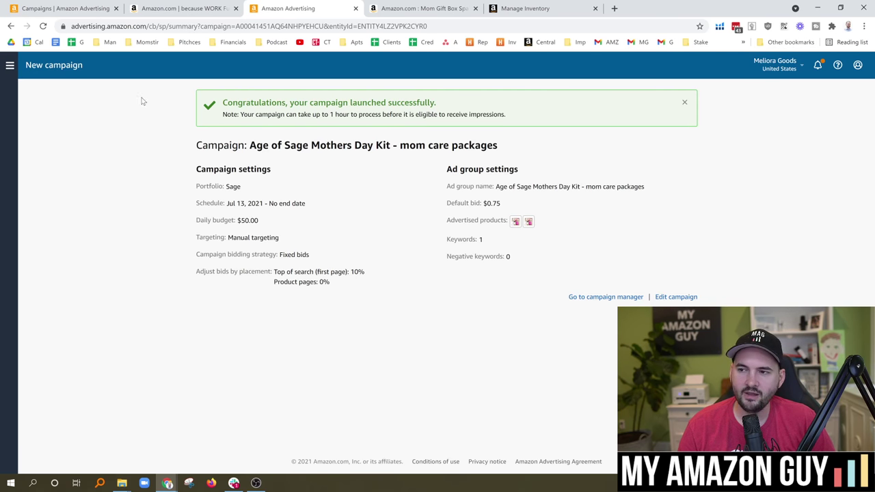
Step: Return to the campaign list and start another new Sponsored Products campaign
{"action": "mouse_move", "coordinate": [11, 68]}
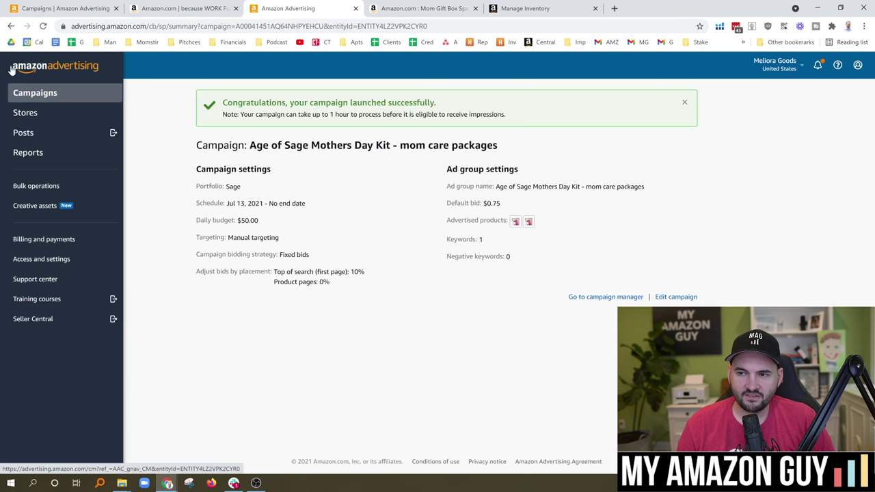
{"action": "left_click", "coordinate": [34, 91]}
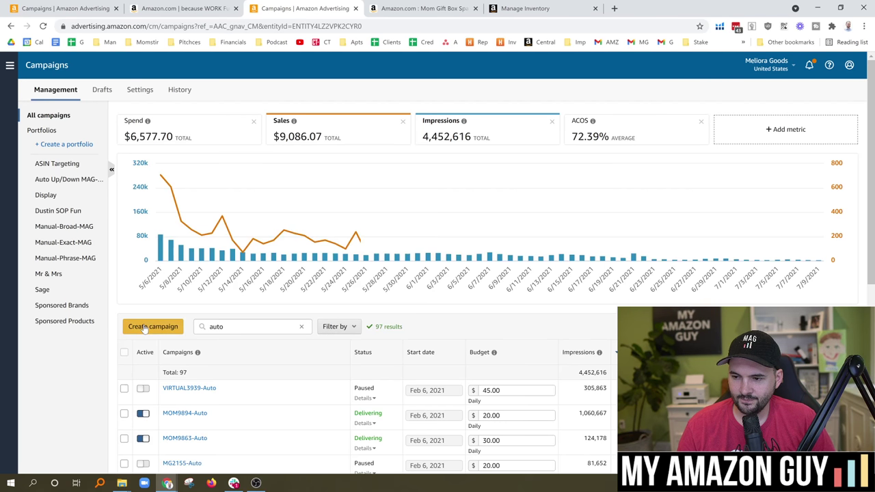
{"action": "left_click", "coordinate": [146, 328]}
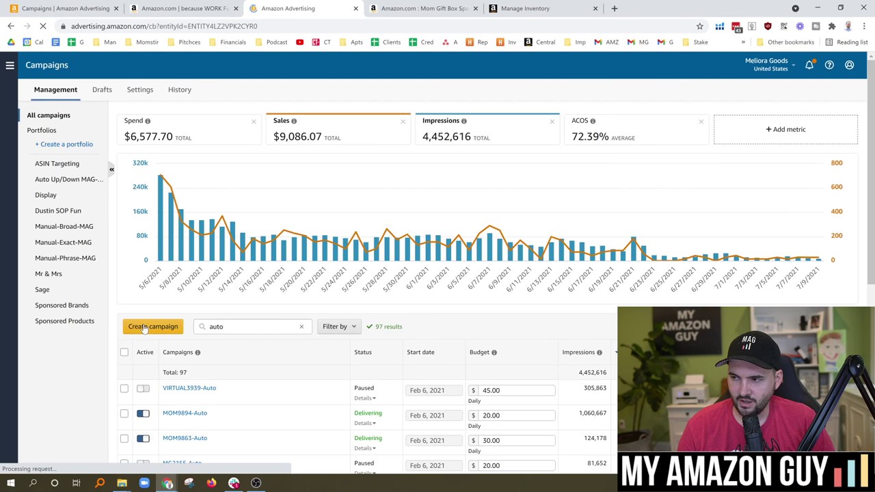
{"action": "left_click", "coordinate": [299, 287]}
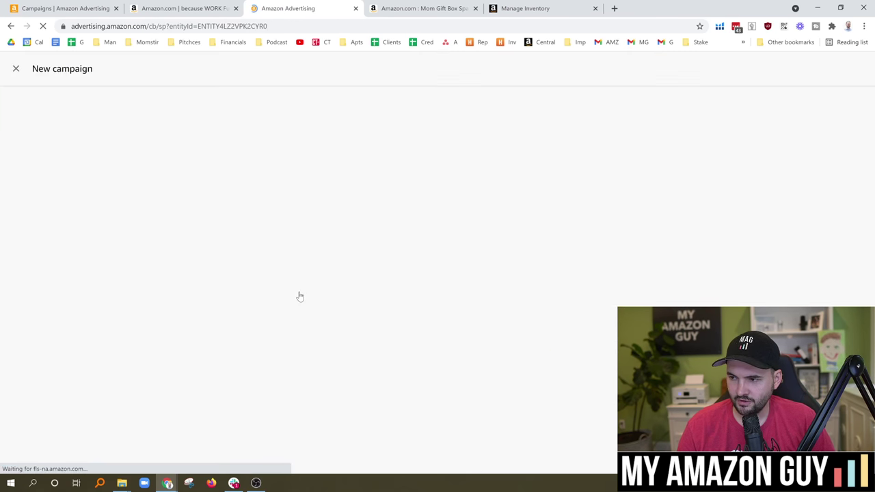
Step: Replace the default campaign name with the copied name
{"action": "scroll", "coordinate": [227, 256], "scroll_direction": "down", "scroll_amount": 2}
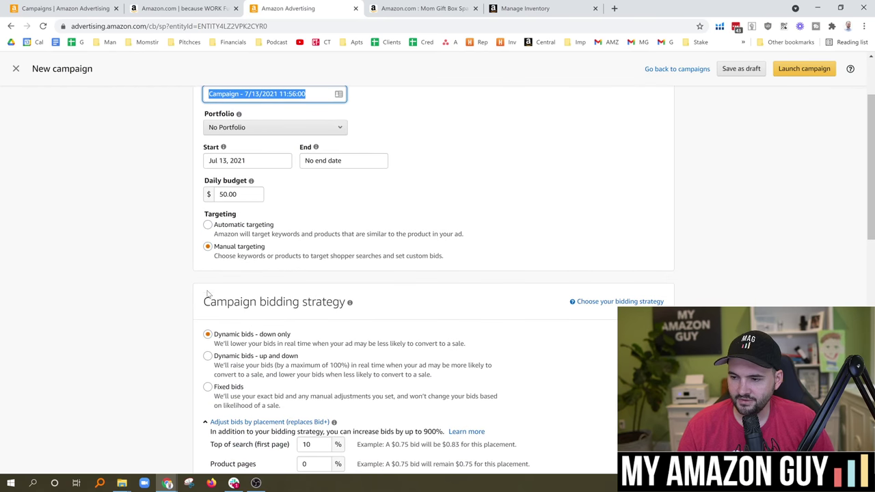
{"action": "scroll", "coordinate": [227, 256], "scroll_direction": "up", "scroll_amount": 2}
{"action": "key", "text": "ctrl+v"}
{"action": "scroll", "coordinate": [209, 246], "scroll_direction": "down", "scroll_amount": 2}
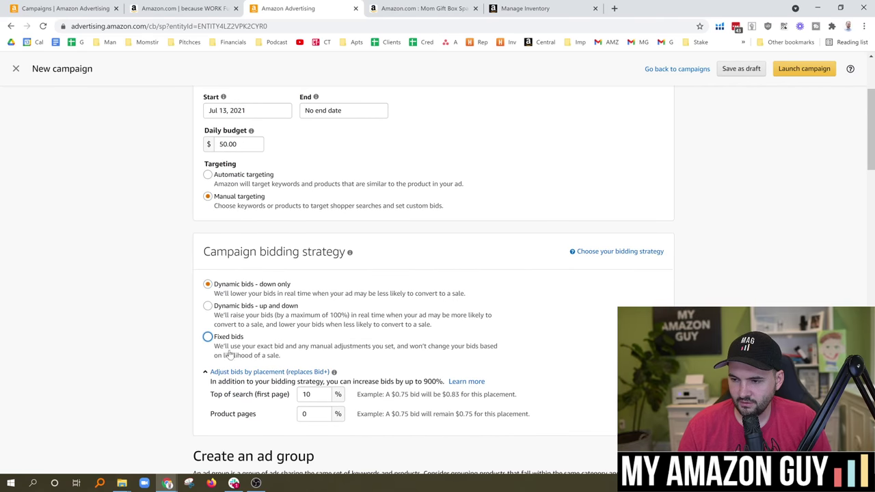
Step: Set the ad group's targeting type to product targeting instead of keyword targeting
{"action": "scroll", "coordinate": [194, 311], "scroll_direction": "down", "scroll_amount": 7}
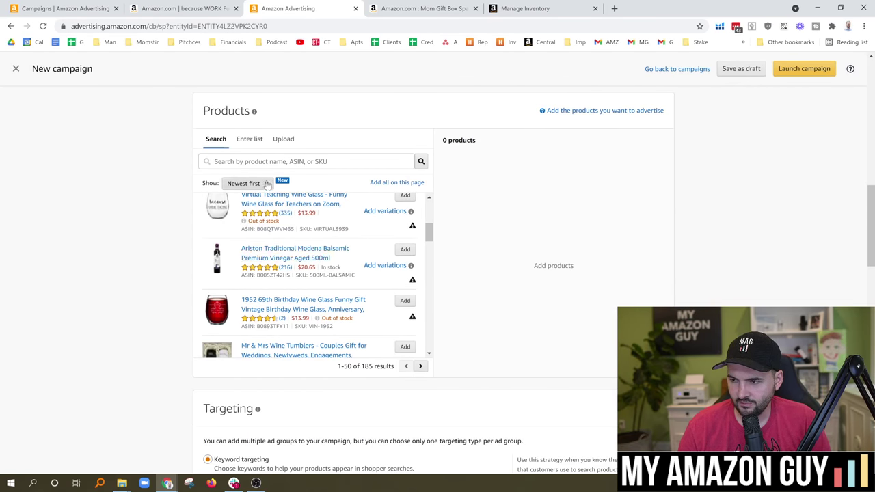
{"action": "scroll", "coordinate": [240, 383], "scroll_direction": "down", "scroll_amount": 2}
{"action": "left_click", "coordinate": [236, 348]}
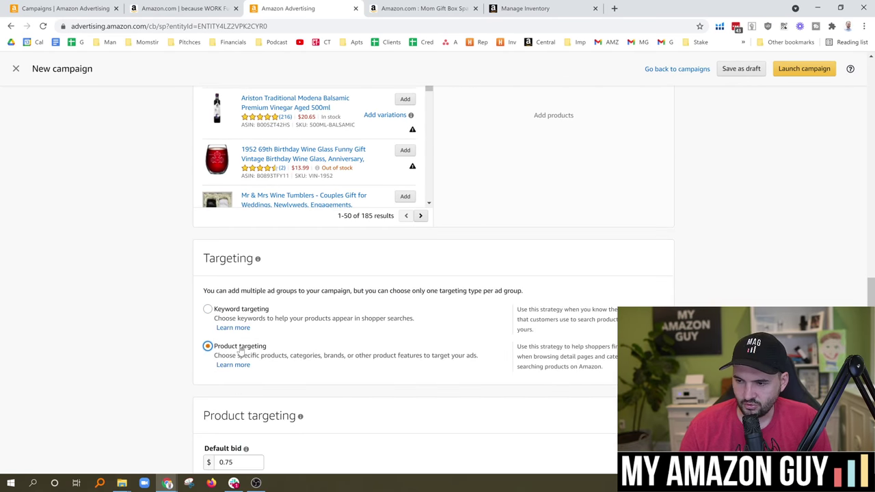
Step: Search the products for "age of sage" and add both Mom Gift Box Spa Set listings to the ad group
{"action": "scroll", "coordinate": [240, 287], "scroll_direction": "up", "scroll_amount": 2}
{"action": "left_click", "coordinate": [287, 161]}
{"action": "type", "text": "age of sage"}
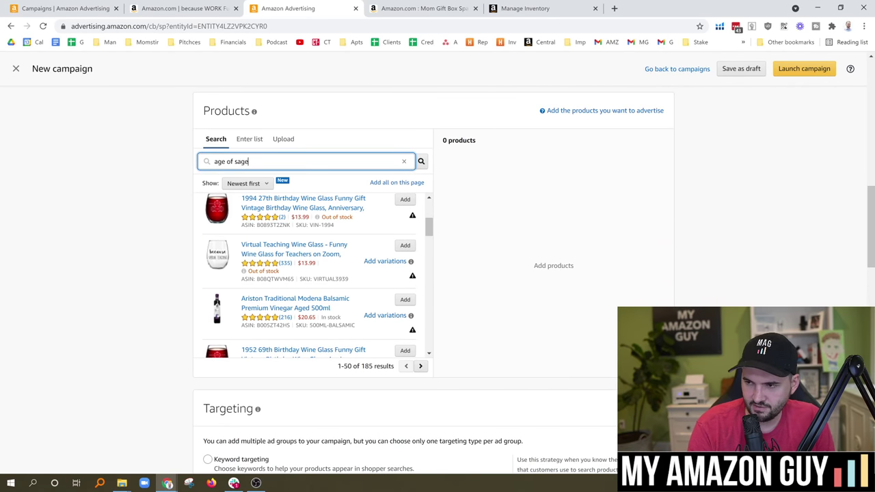
{"action": "key", "text": "Return"}
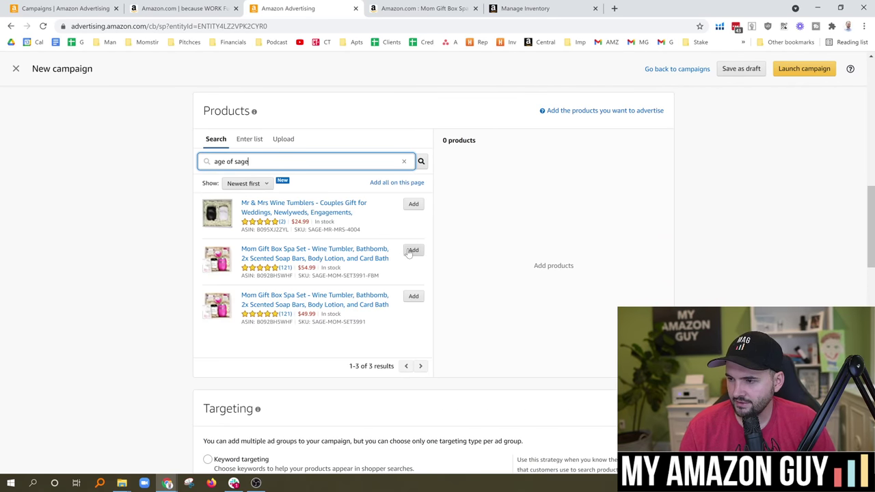
{"action": "left_click", "coordinate": [413, 250]}
{"action": "left_click", "coordinate": [413, 296]}
Step: Review the product targeting section with its default bid and suggested category
{"action": "left_click_drag", "start_coordinate": [870, 249], "coordinate": [869, 290]}
{"action": "scroll", "coordinate": [276, 276], "scroll_direction": "down", "scroll_amount": 1}
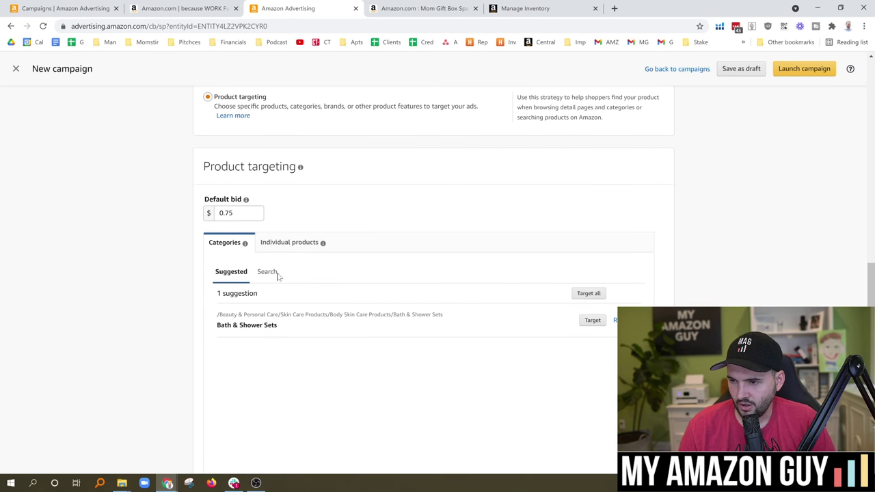
{"action": "scroll", "coordinate": [255, 303], "scroll_direction": "down", "scroll_amount": 2}
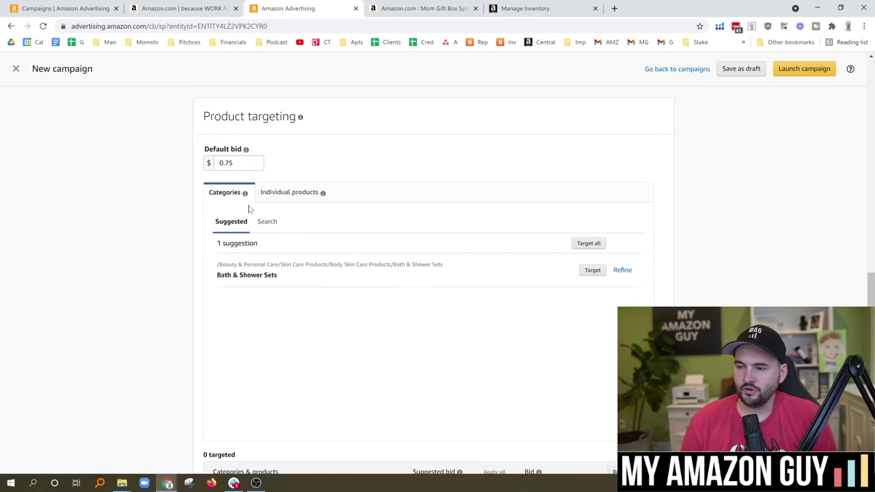
{"action": "scroll", "coordinate": [269, 201], "scroll_direction": "up", "scroll_amount": 4}
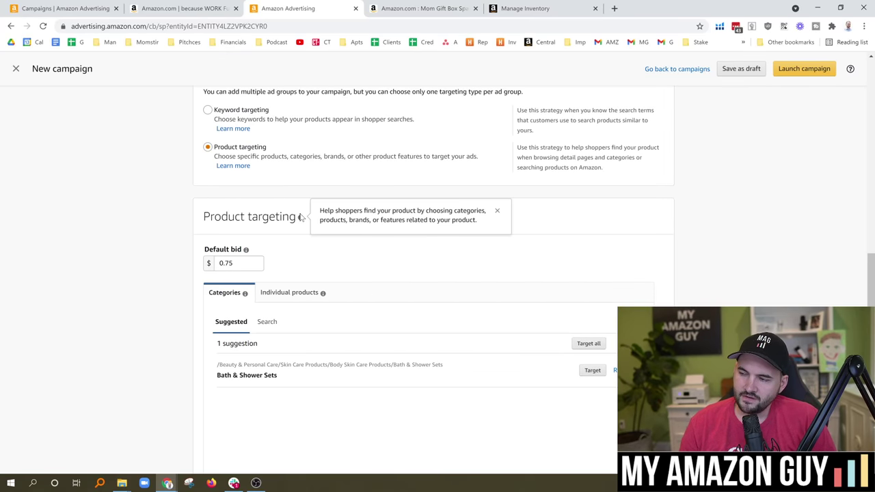
Step: Examine the sponsored "4 stars and above" product placements on the Mom Gift Box Spa Set listing page and return to the campaign form
{"action": "left_click", "coordinate": [420, 8]}
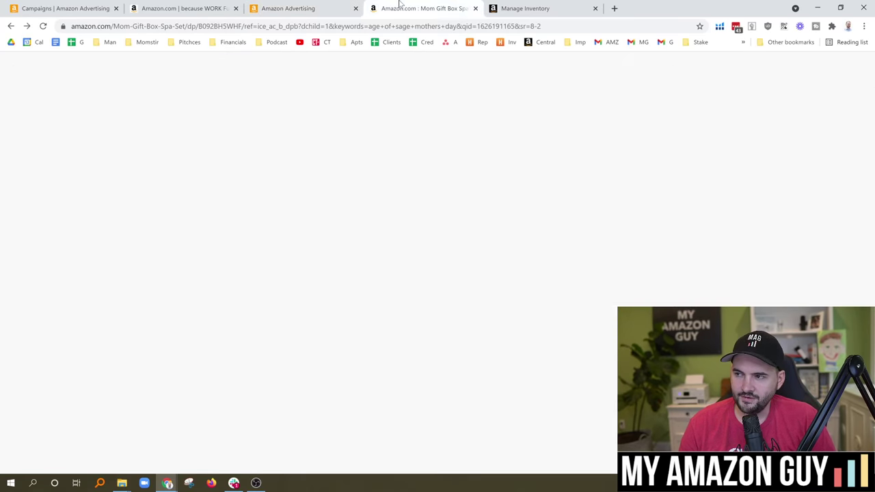
{"action": "scroll", "coordinate": [311, 325], "scroll_direction": "down", "scroll_amount": 10}
{"action": "scroll", "coordinate": [310, 325], "scroll_direction": "down", "scroll_amount": 7}
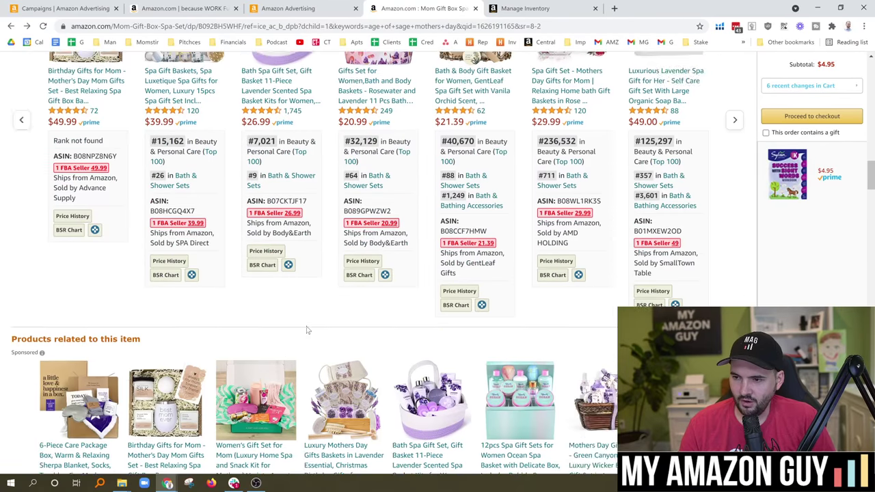
{"action": "scroll", "coordinate": [311, 325], "scroll_direction": "up", "scroll_amount": 3}
{"action": "left_click_drag", "start_coordinate": [10, 140], "coordinate": [45, 155]}
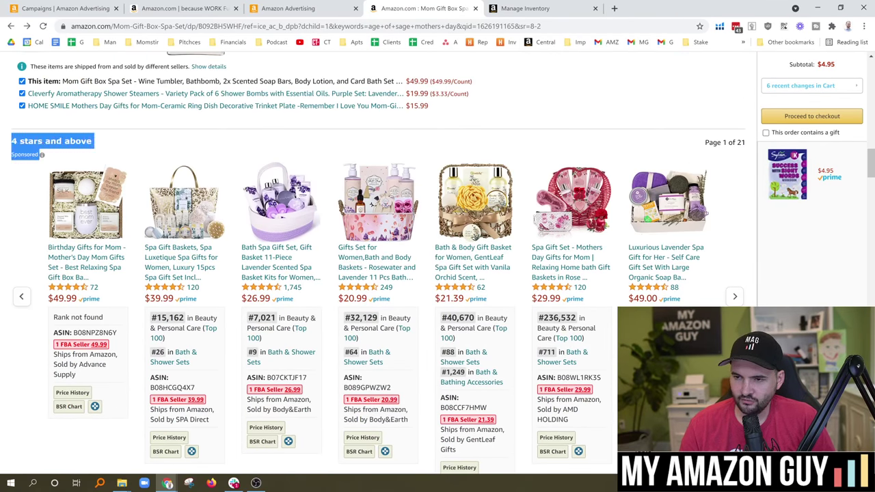
{"action": "left_click", "coordinate": [237, 126]}
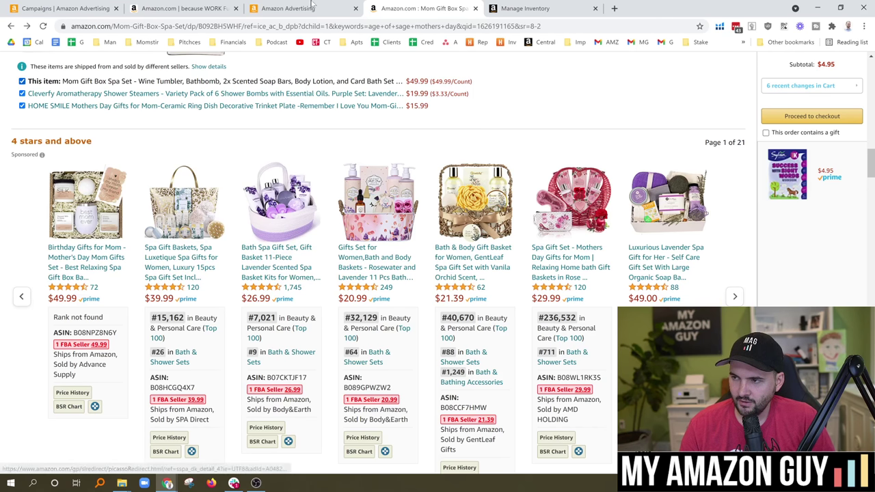
{"action": "left_click", "coordinate": [224, 5]}
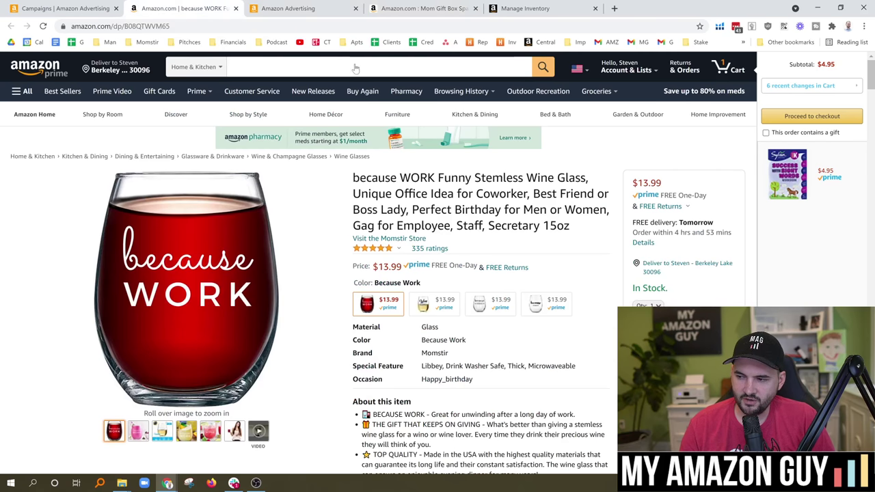
{"action": "left_click", "coordinate": [311, 7]}
Step: Search the targetable categories for "mom" and for "mother"
{"action": "scroll", "coordinate": [304, 248], "scroll_direction": "down", "scroll_amount": 2}
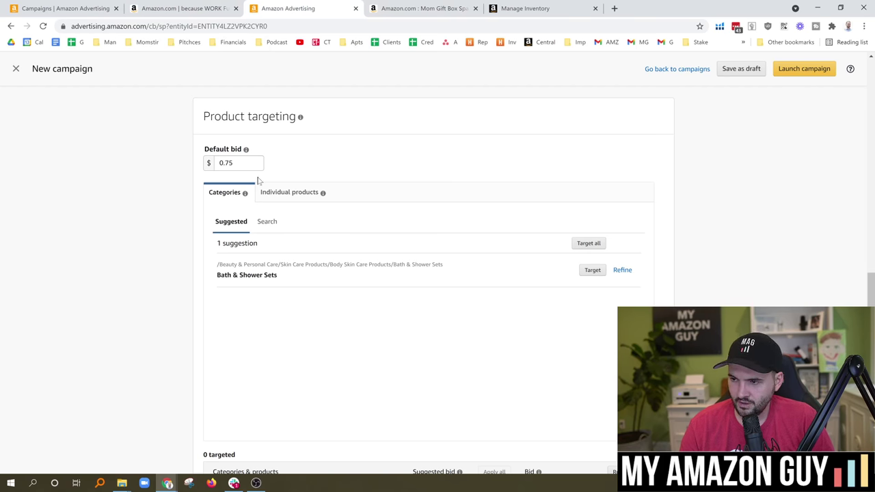
{"action": "left_click", "coordinate": [268, 221]}
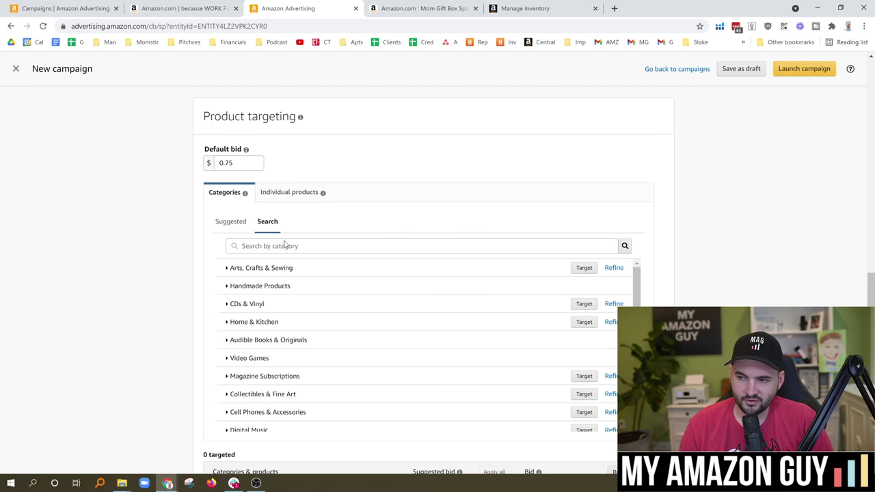
{"action": "left_click", "coordinate": [241, 246]}
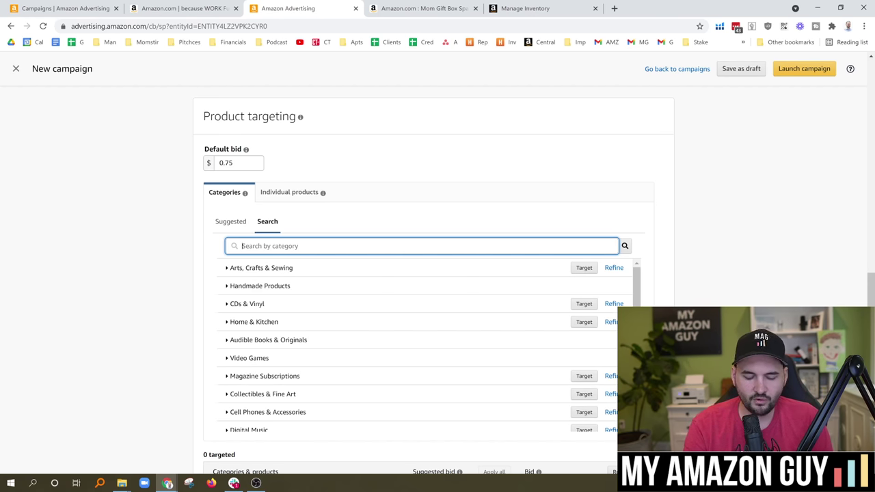
{"action": "type", "text": "mom"}
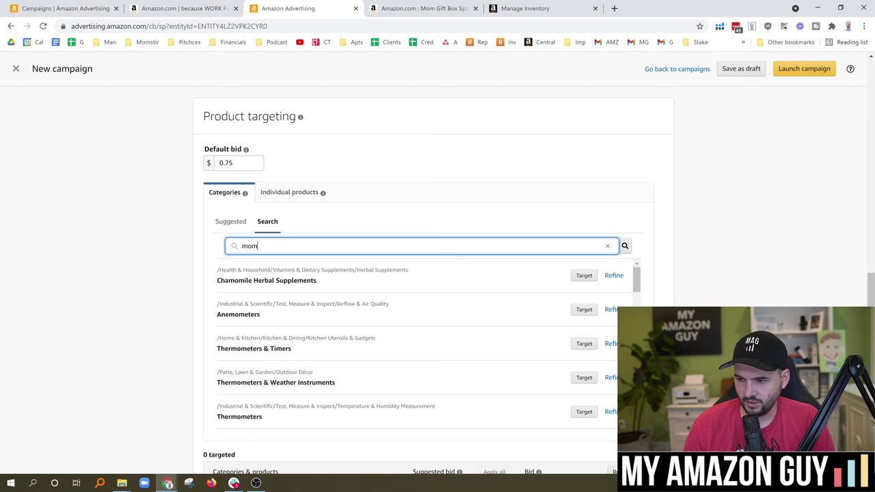
{"action": "key", "text": "ctrl+a"}
{"action": "key", "text": "BackSpace"}
{"action": "type", "text": "mo"}
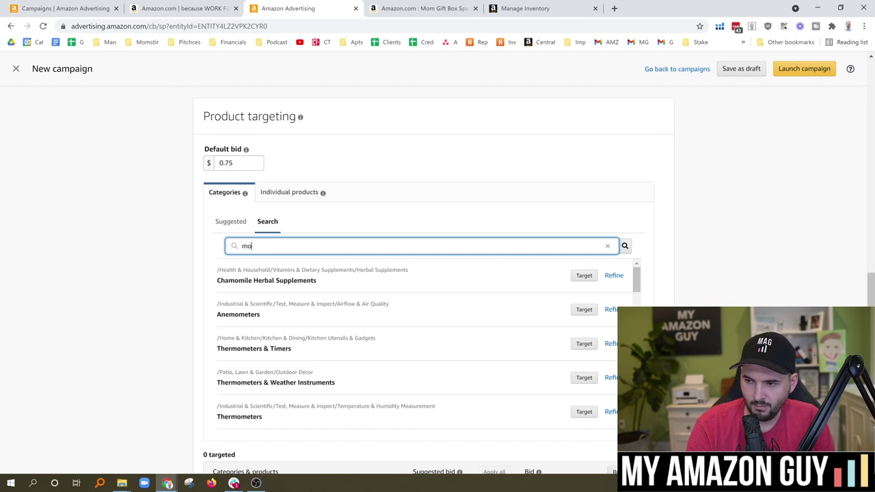
{"action": "type", "text": "ther"}
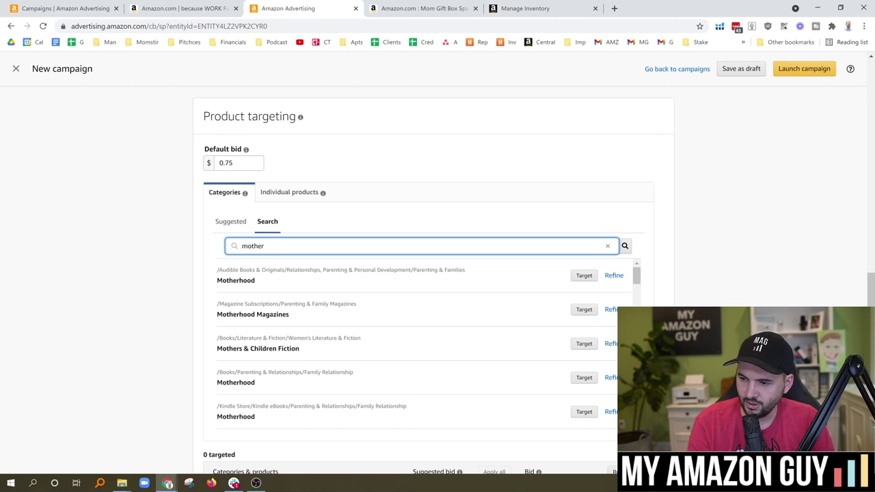
Step: Search the targetable categories for "gift" and clear the category search
{"action": "key", "text": "ctrl+a"}
{"action": "key", "text": "BackSpace"}
{"action": "type", "text": "gif"}
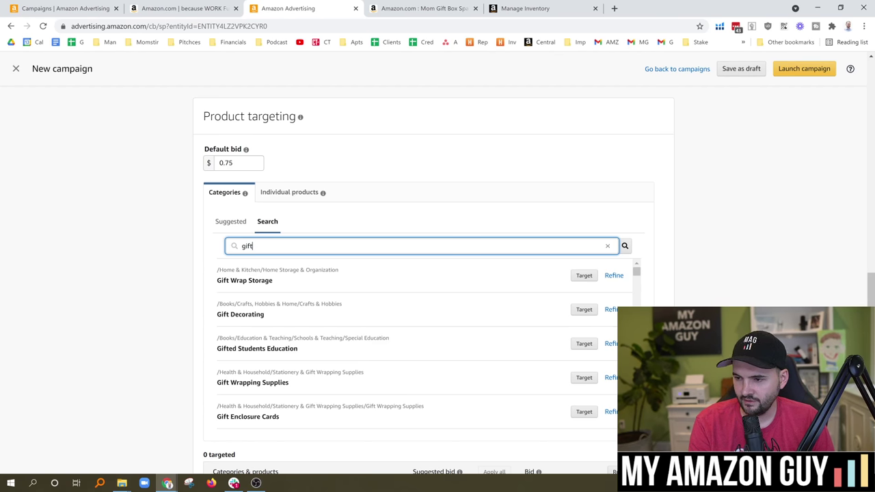
{"action": "key", "text": "ctrl+a"}
{"action": "key", "text": "BackSpace"}
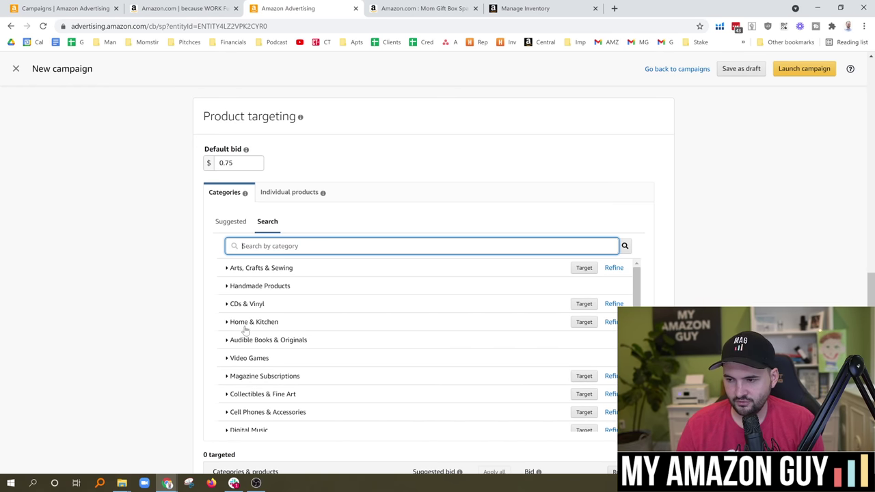
Step: Expand the Home & Kitchen category and look through its subcategories
{"action": "left_click", "coordinate": [228, 323]}
{"action": "scroll", "coordinate": [273, 332], "scroll_direction": "down", "scroll_amount": 1}
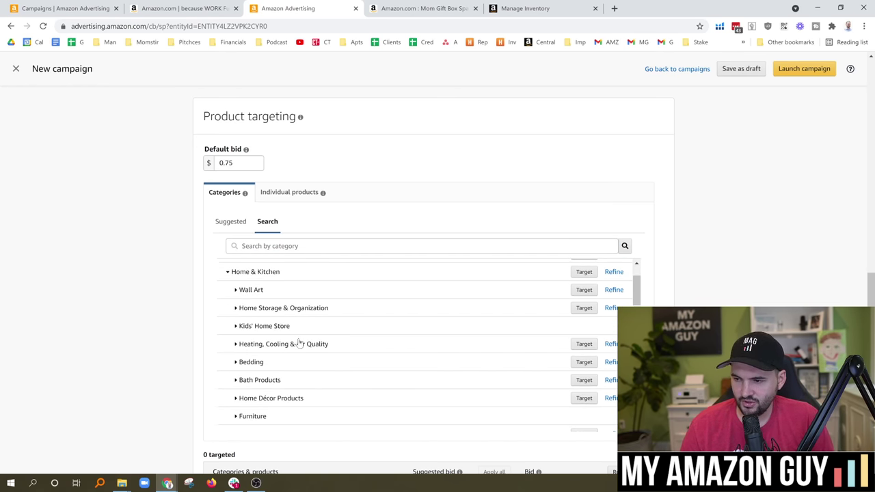
{"action": "scroll", "coordinate": [292, 341], "scroll_direction": "down", "scroll_amount": 1}
{"action": "scroll", "coordinate": [268, 338], "scroll_direction": "up", "scroll_amount": 2}
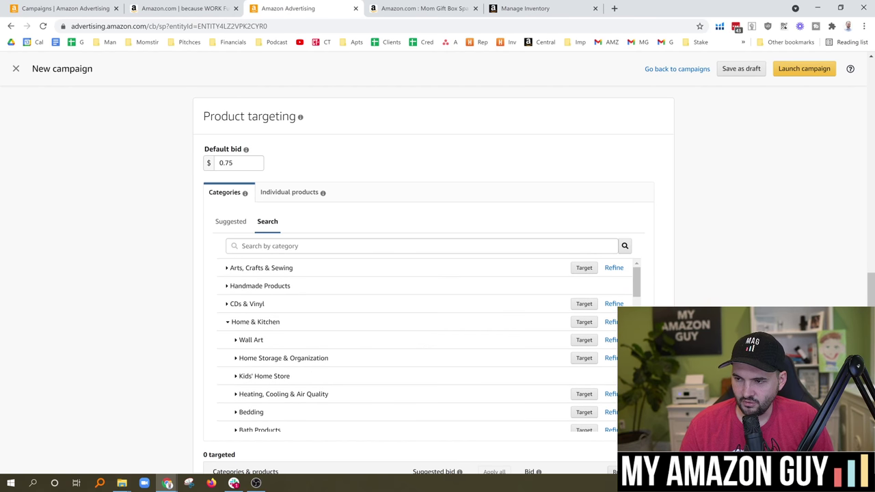
Step: Target the suggested individual product "Gift Box for Mother by Silly Obsessions"
{"action": "left_click", "coordinate": [287, 195]}
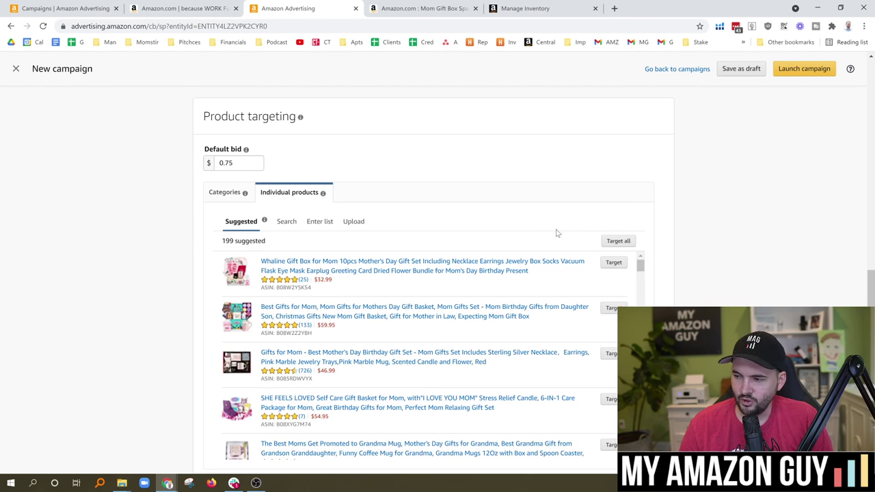
{"action": "left_click_drag", "start_coordinate": [639, 267], "coordinate": [640, 278]}
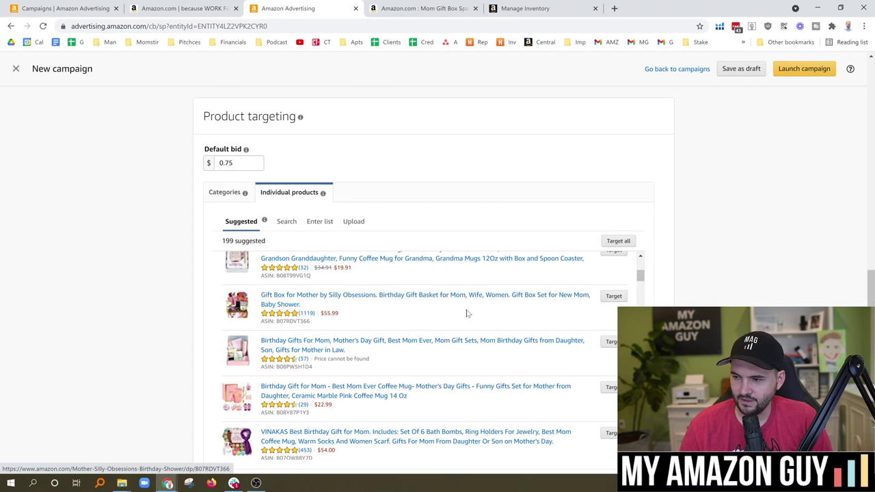
{"action": "left_click", "coordinate": [611, 298]}
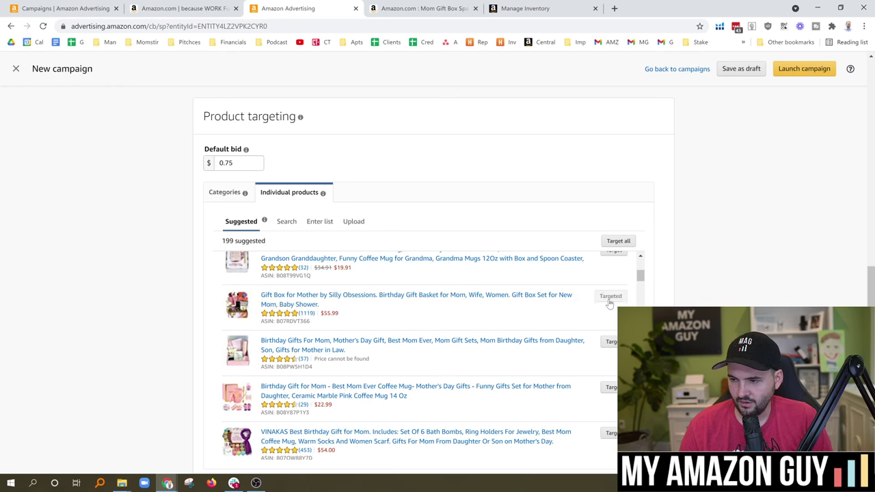
Step: Browse the suggested individual products for competing Mother's Day gift sets, comparing their prices and ratings
{"action": "scroll", "coordinate": [610, 304], "scroll_direction": "down", "scroll_amount": 1}
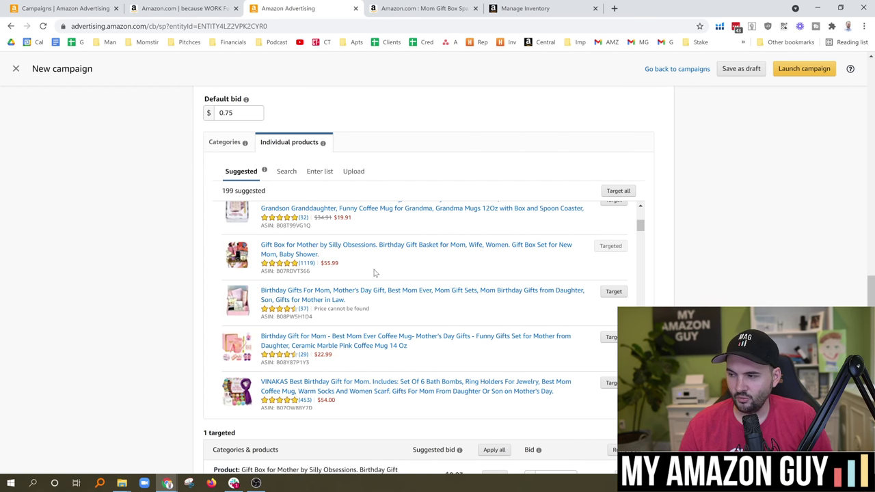
{"action": "scroll", "coordinate": [373, 270], "scroll_direction": "down", "scroll_amount": 1}
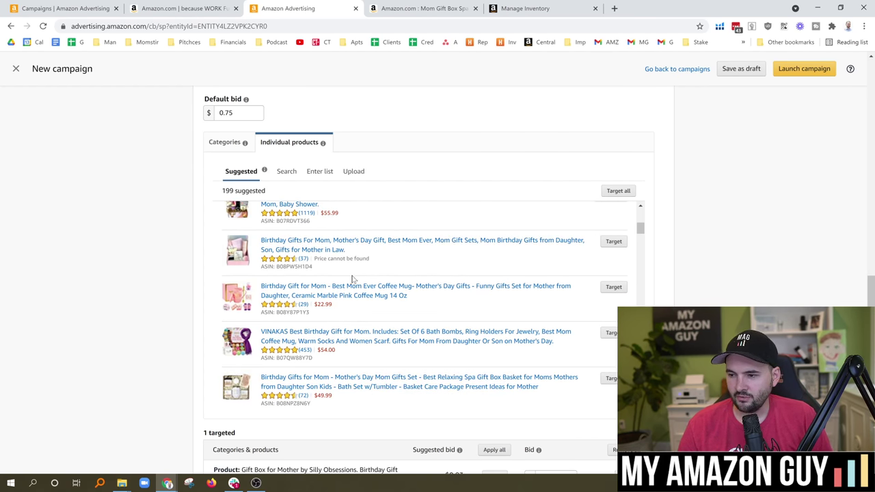
{"action": "scroll", "coordinate": [354, 280], "scroll_direction": "down", "scroll_amount": 2}
{"action": "scroll", "coordinate": [356, 331], "scroll_direction": "down", "scroll_amount": 6}
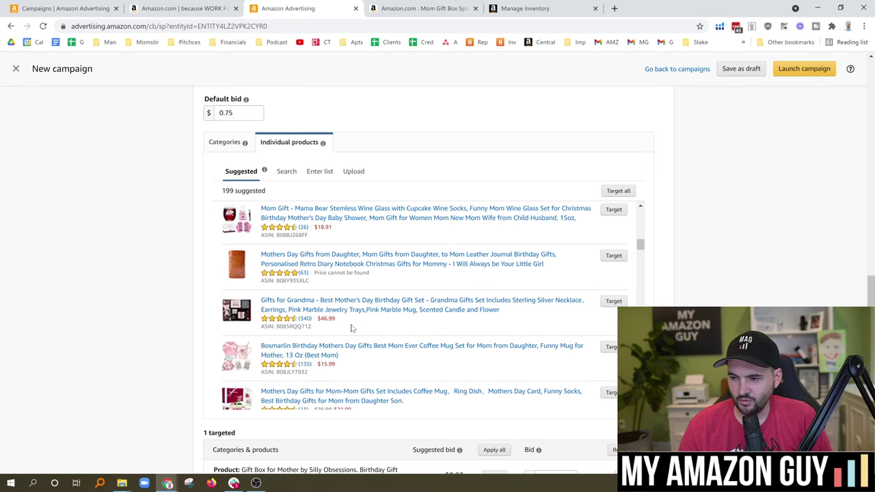
{"action": "scroll", "coordinate": [352, 328], "scroll_direction": "down", "scroll_amount": 2}
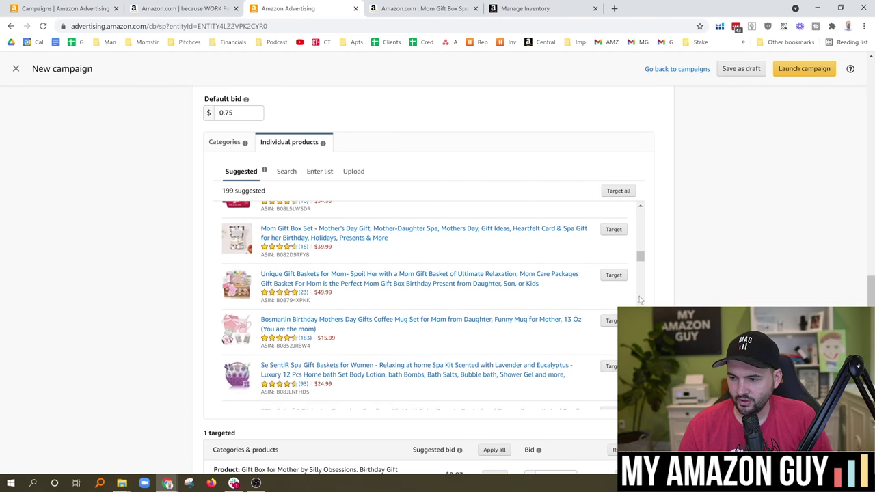
{"action": "scroll", "coordinate": [353, 289], "scroll_direction": "down", "scroll_amount": 1}
{"action": "scroll", "coordinate": [354, 288], "scroll_direction": "down", "scroll_amount": 1}
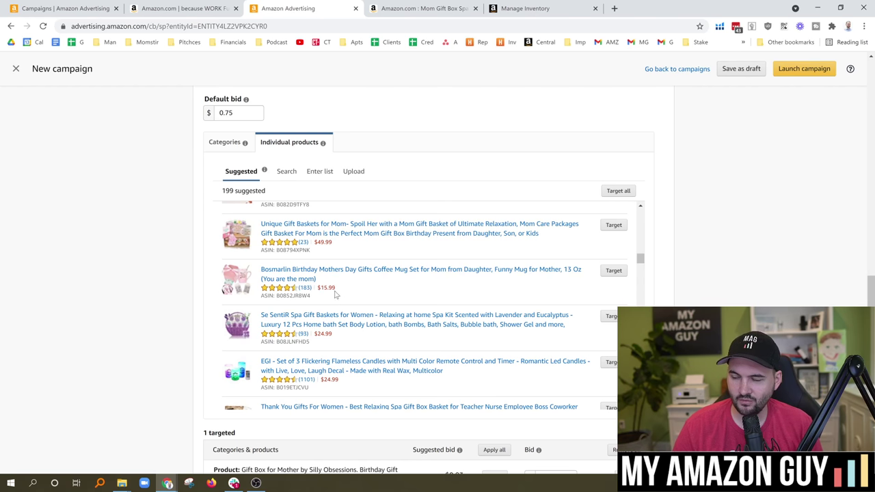
Step: Compare the suggested categories with the suggested individual products and check the targeted gift box's bid
{"action": "left_click", "coordinate": [233, 141]}
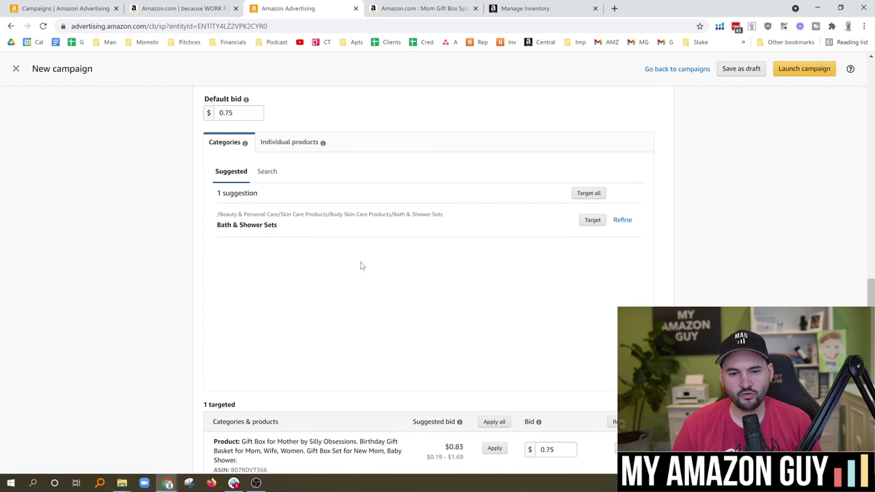
{"action": "left_click", "coordinate": [295, 142]}
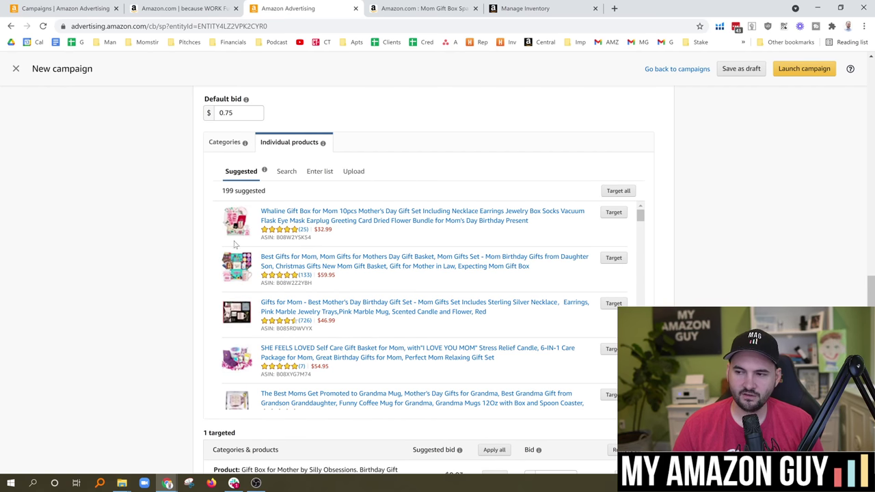
{"action": "scroll", "coordinate": [266, 264], "scroll_direction": "down", "scroll_amount": 6}
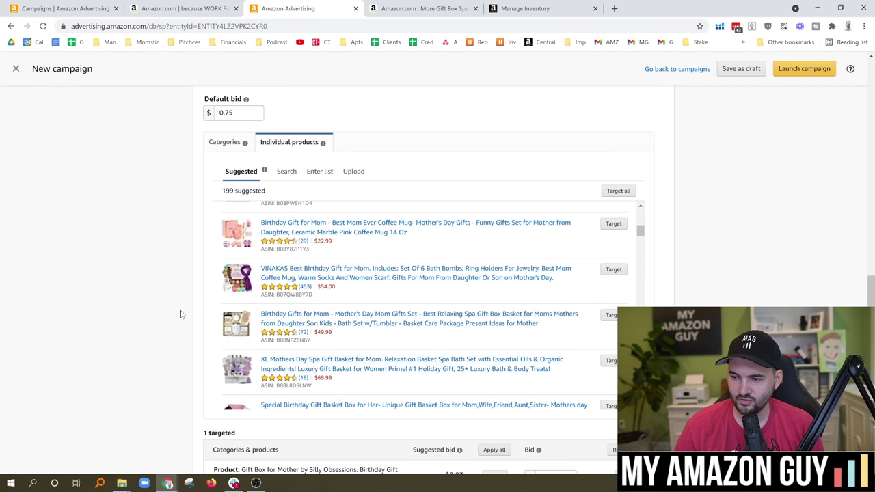
{"action": "scroll", "coordinate": [176, 312], "scroll_direction": "down", "scroll_amount": 5}
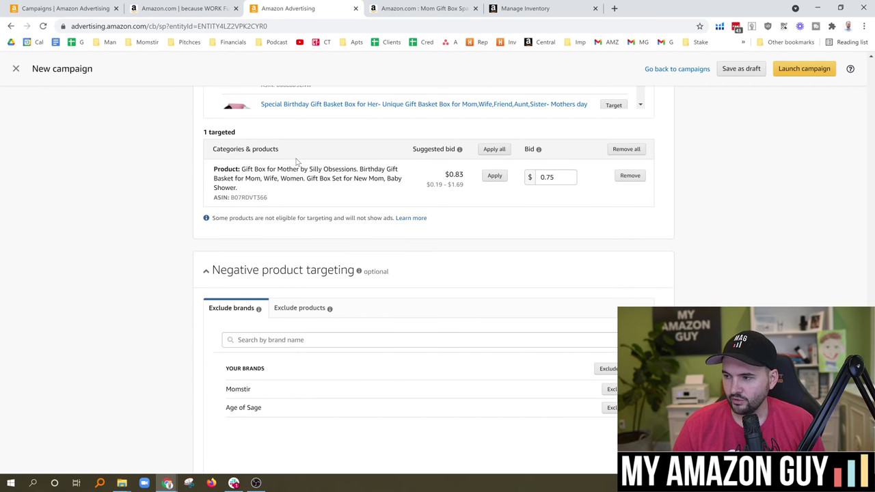
{"action": "left_click", "coordinate": [537, 179]}
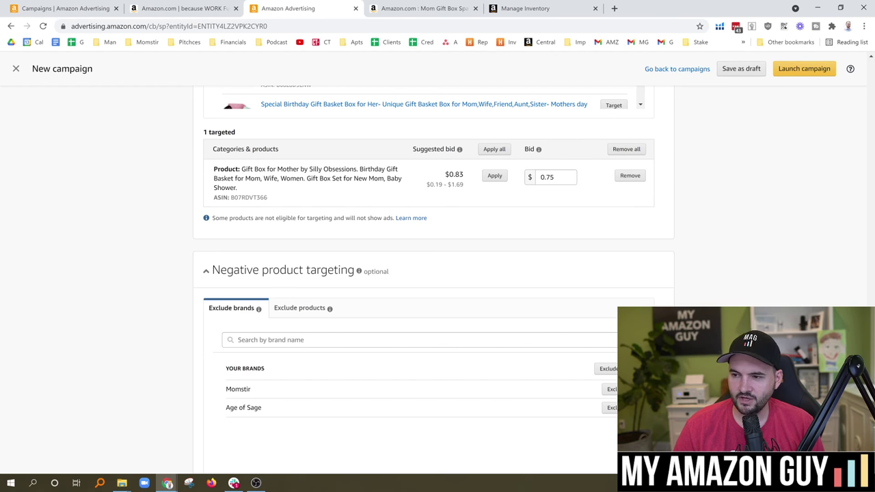
Step: Examine the negative product targeting options for excluding brands and products, including the explanation of product exclusion
{"action": "scroll", "coordinate": [348, 211], "scroll_direction": "down", "scroll_amount": 2}
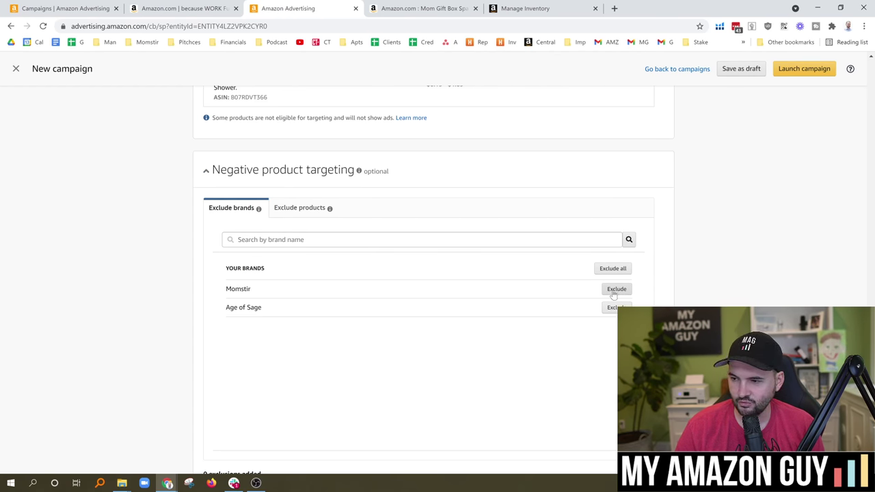
{"action": "left_click", "coordinate": [292, 213]}
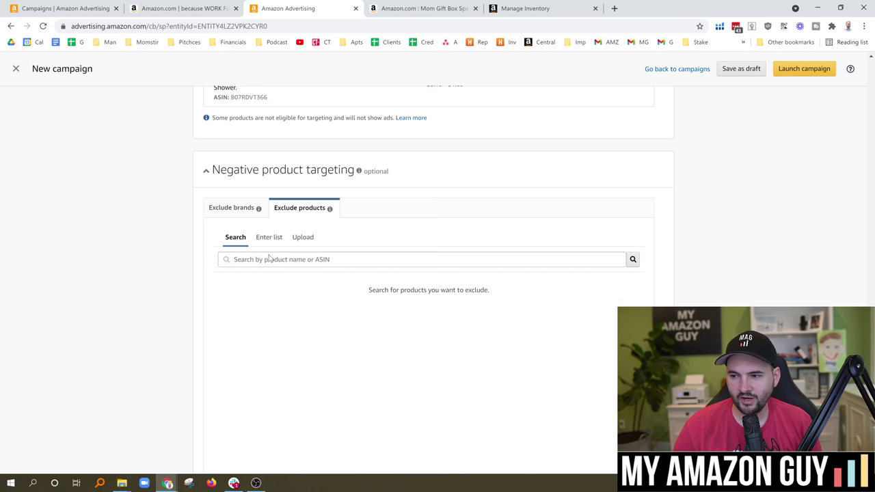
{"action": "left_click", "coordinate": [234, 259]}
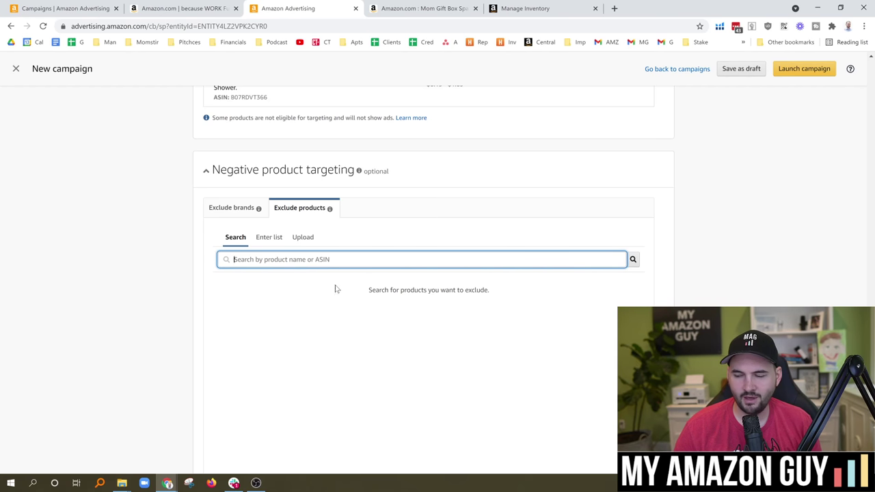
{"action": "scroll", "coordinate": [328, 291], "scroll_direction": "down", "scroll_amount": 2}
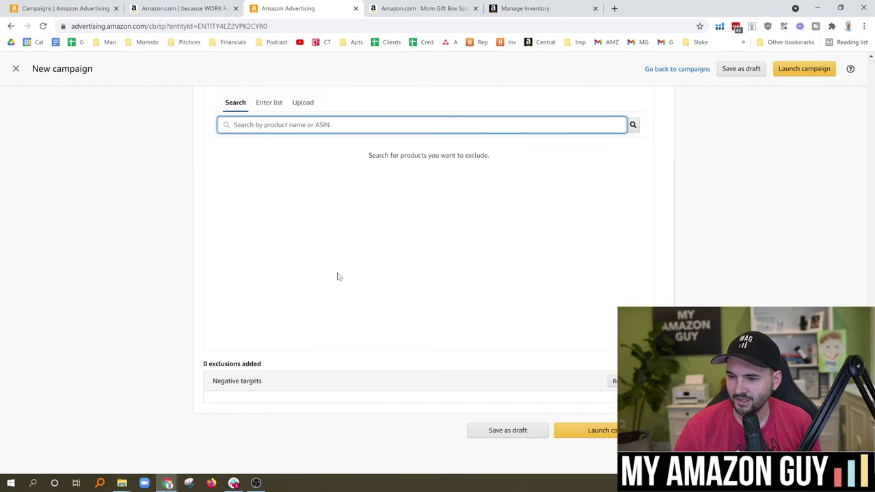
{"action": "scroll", "coordinate": [321, 262], "scroll_direction": "up", "scroll_amount": 1}
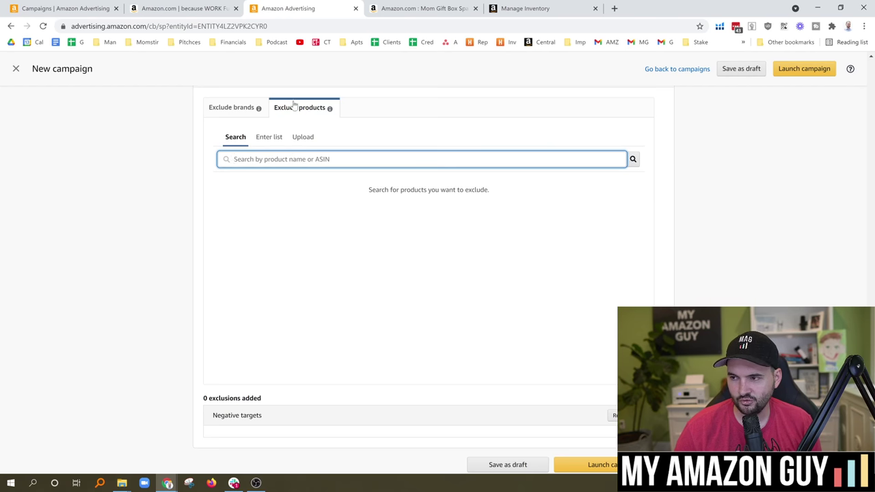
{"action": "mouse_move", "coordinate": [329, 110]}
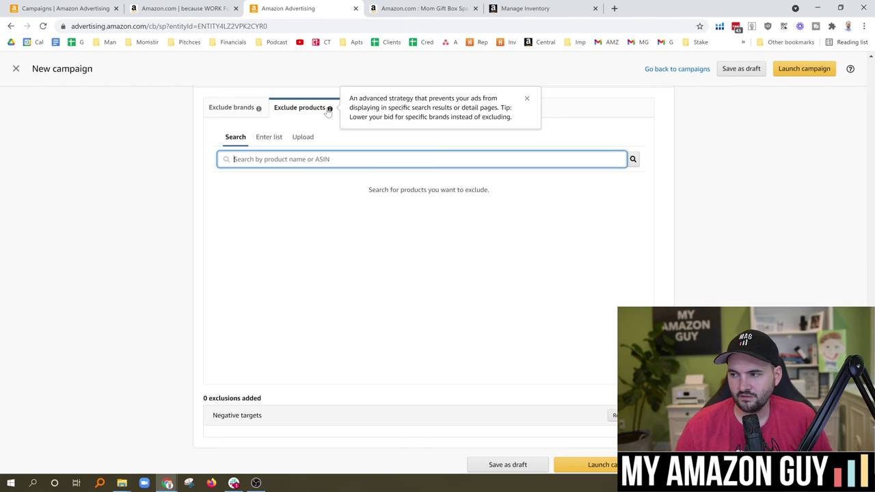
Step: Leave the unfinished Sponsored Products campaign, start a new Sponsored Brands campaign and view its ad formats
{"action": "scroll", "coordinate": [338, 282], "scroll_direction": "up", "scroll_amount": 5}
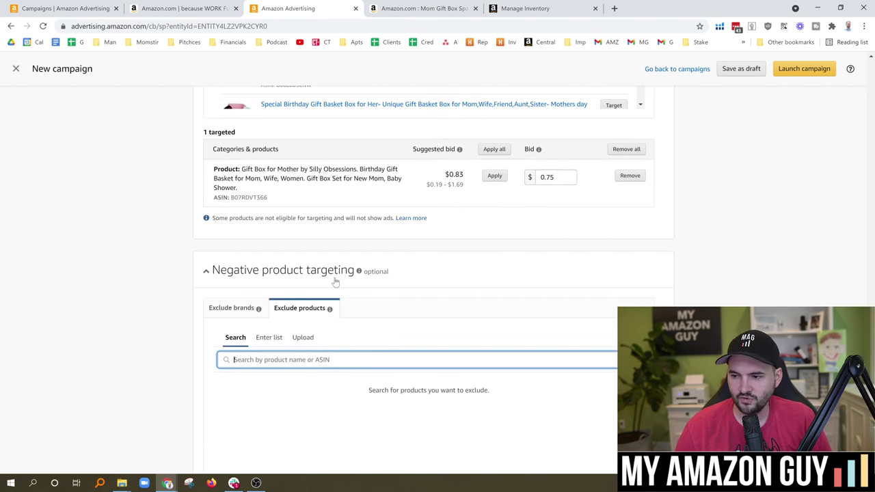
{"action": "scroll", "coordinate": [333, 281], "scroll_direction": "up", "scroll_amount": 15}
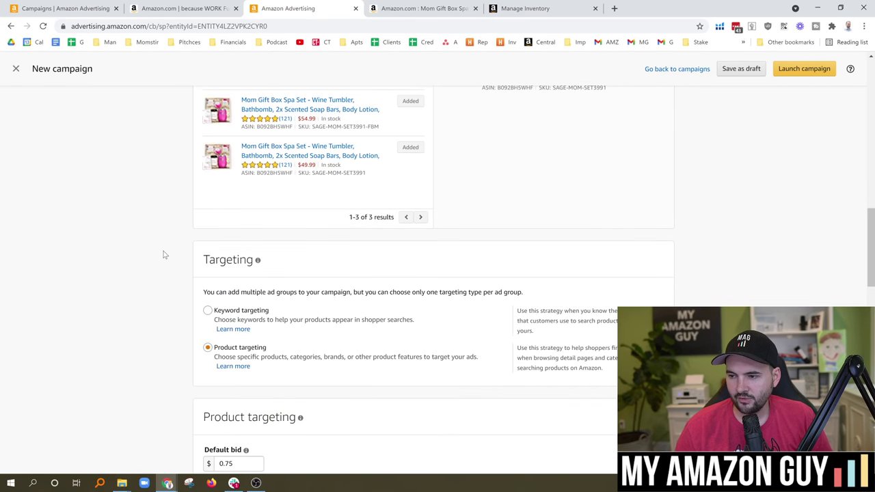
{"action": "scroll", "coordinate": [168, 254], "scroll_direction": "up", "scroll_amount": 10}
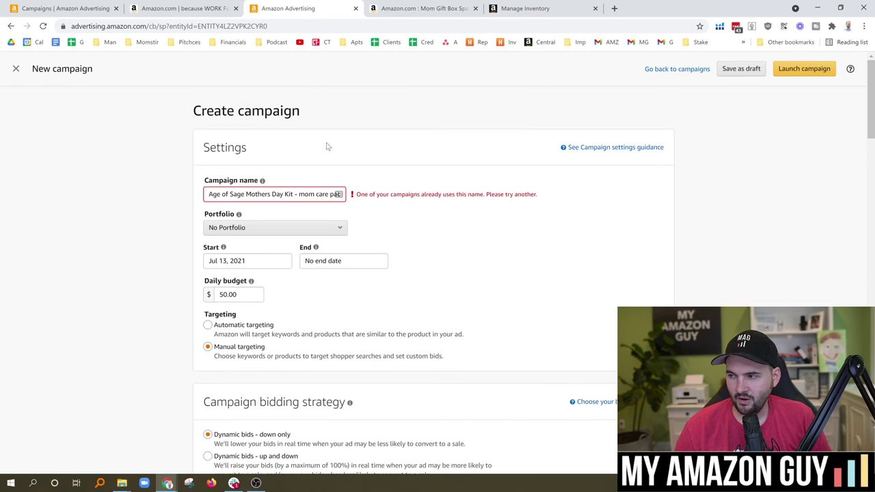
{"action": "left_click", "coordinate": [16, 68]}
{"action": "left_click", "coordinate": [485, 82]}
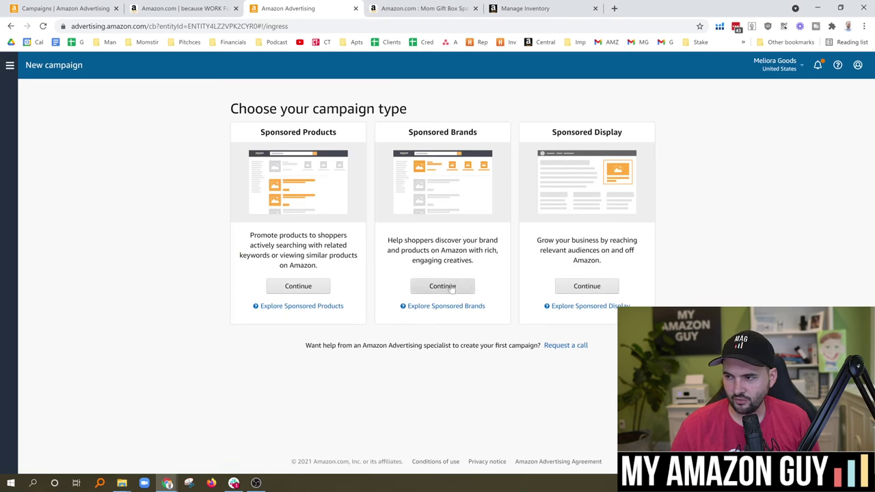
{"action": "left_click", "coordinate": [448, 288]}
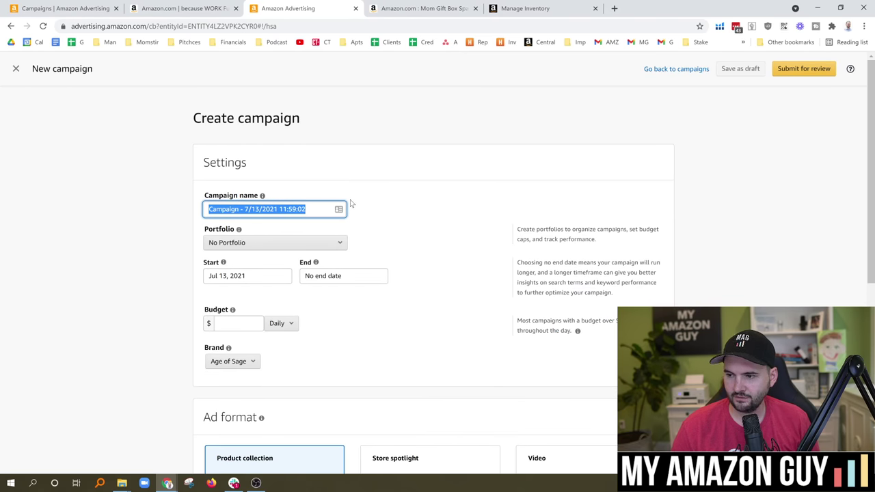
{"action": "scroll", "coordinate": [355, 171], "scroll_direction": "down", "scroll_amount": 5}
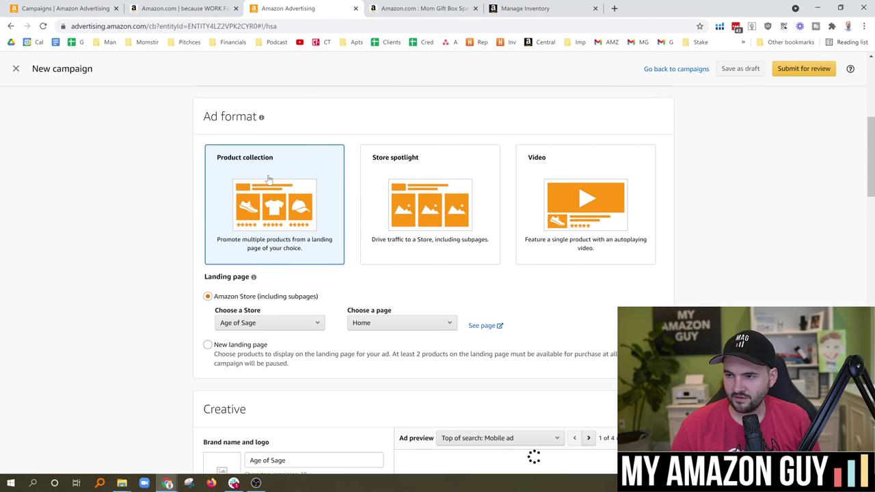
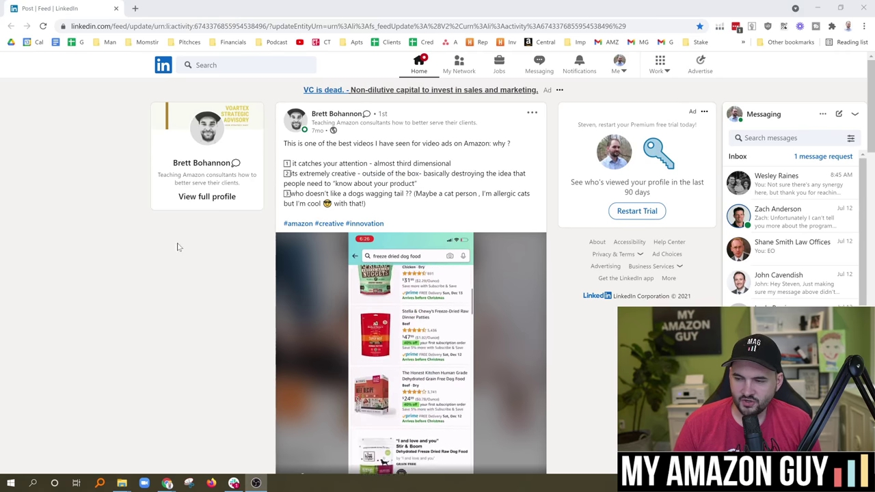
Step: View the LinkedIn post with an example Amazon video ad and look through the video campaign's suggested keywords
{"action": "scroll", "coordinate": [255, 266], "scroll_direction": "down", "scroll_amount": 1}
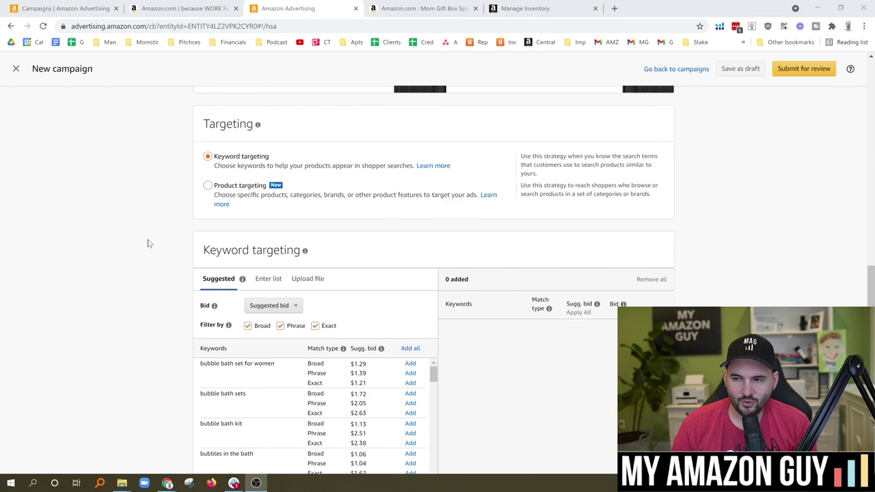
{"action": "left_click", "coordinate": [151, 230]}
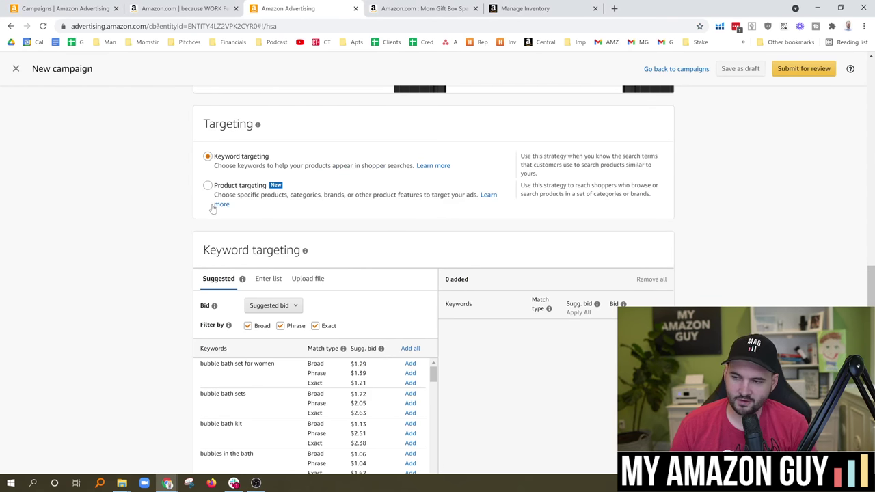
{"action": "scroll", "coordinate": [247, 424], "scroll_direction": "down", "scroll_amount": 2}
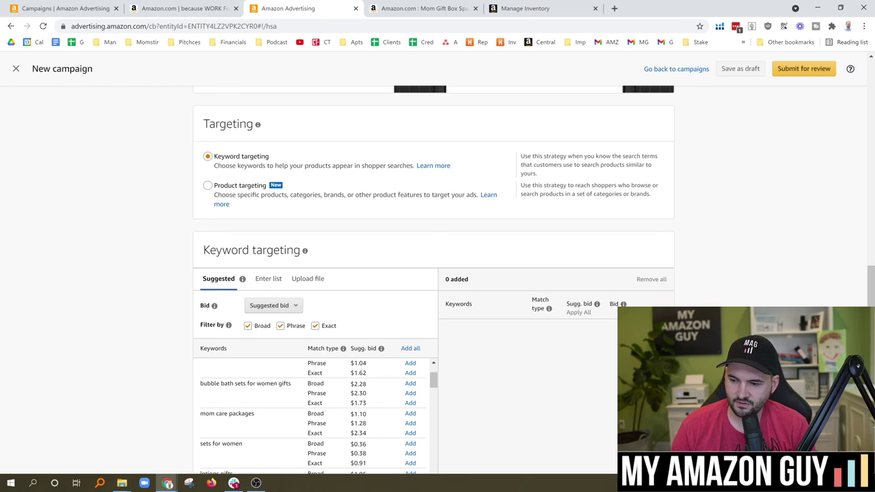
{"action": "scroll", "coordinate": [248, 428], "scroll_direction": "up", "scroll_amount": 2}
Step: Switch the video campaign to product targeting and look over the suggested categories and individual products
{"action": "left_click", "coordinate": [238, 191]}
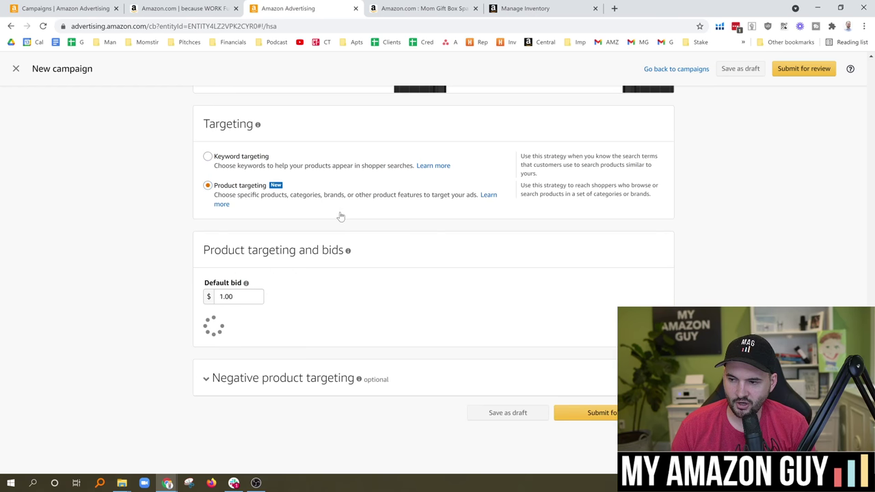
{"action": "scroll", "coordinate": [367, 318], "scroll_direction": "down", "scroll_amount": 2}
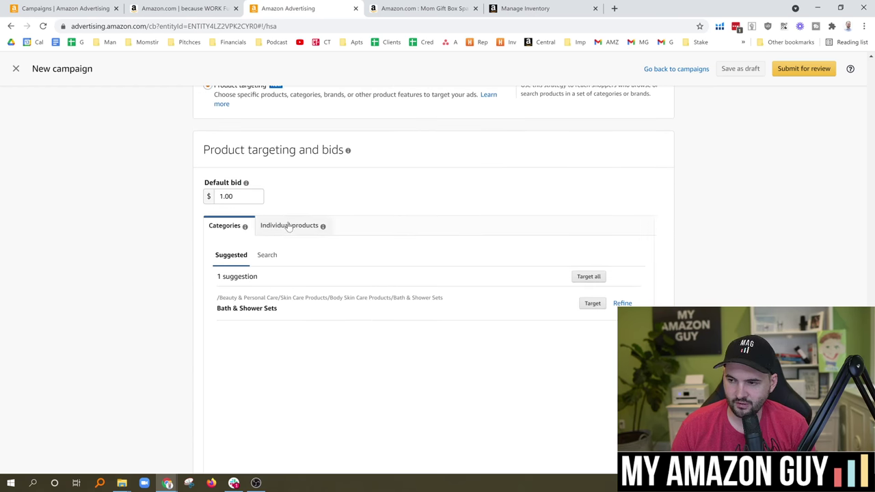
{"action": "left_click", "coordinate": [288, 226]}
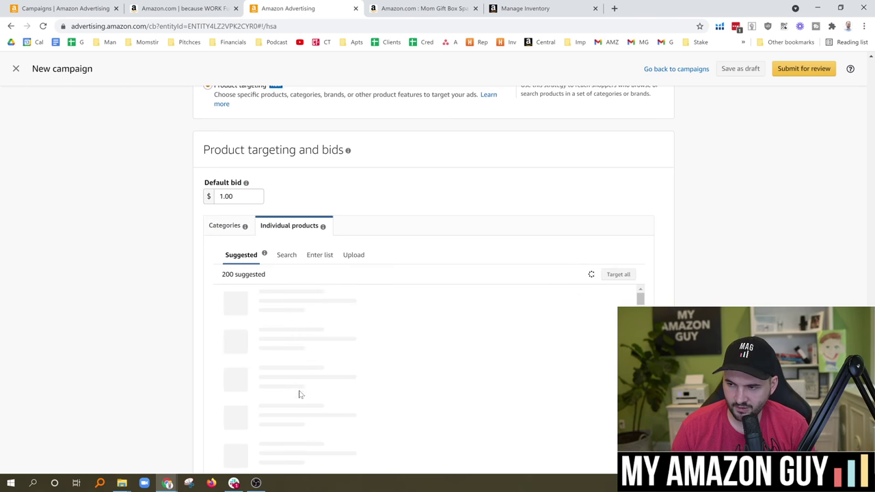
{"action": "left_click", "coordinate": [215, 227]}
{"action": "scroll", "coordinate": [171, 252], "scroll_direction": "down", "scroll_amount": 3}
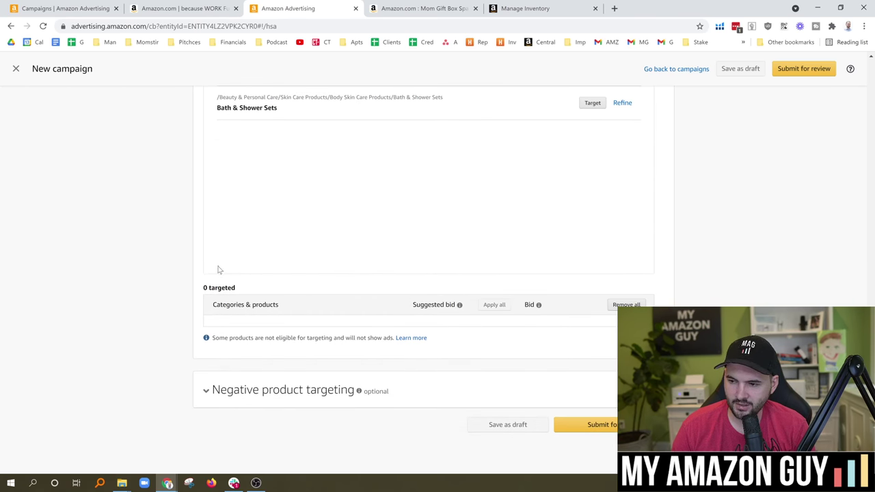
{"action": "scroll", "coordinate": [219, 270], "scroll_direction": "up", "scroll_amount": 2}
{"action": "scroll", "coordinate": [231, 287], "scroll_direction": "down", "scroll_amount": 2}
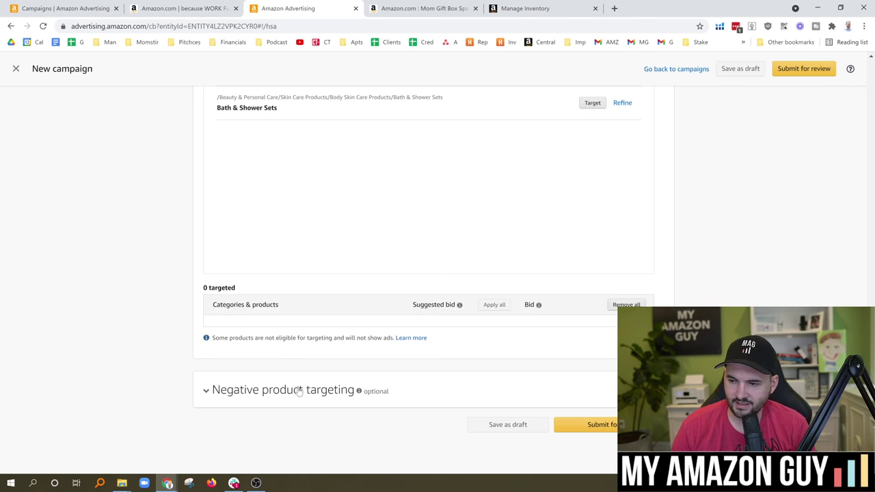
Step: Review the campaign's video file requirements, selected product and ad format options
{"action": "scroll", "coordinate": [189, 324], "scroll_direction": "up", "scroll_amount": 15}
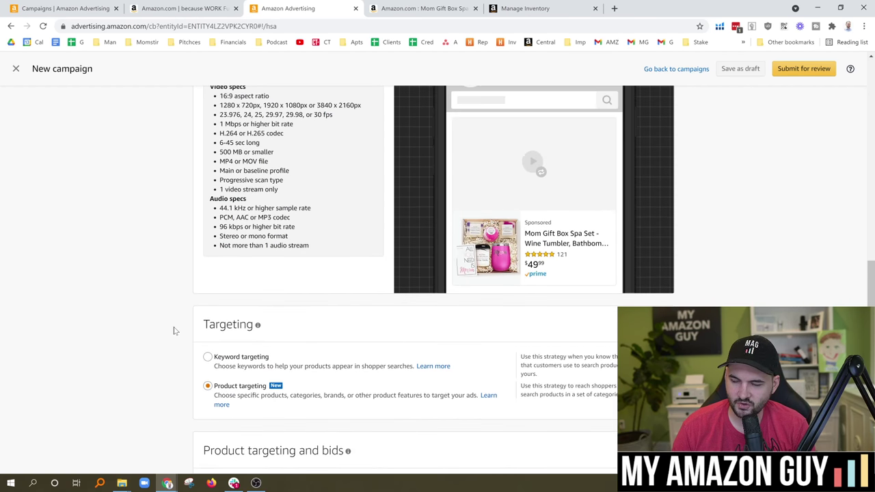
{"action": "scroll", "coordinate": [176, 315], "scroll_direction": "up", "scroll_amount": 2}
{"action": "scroll", "coordinate": [175, 313], "scroll_direction": "down", "scroll_amount": 2}
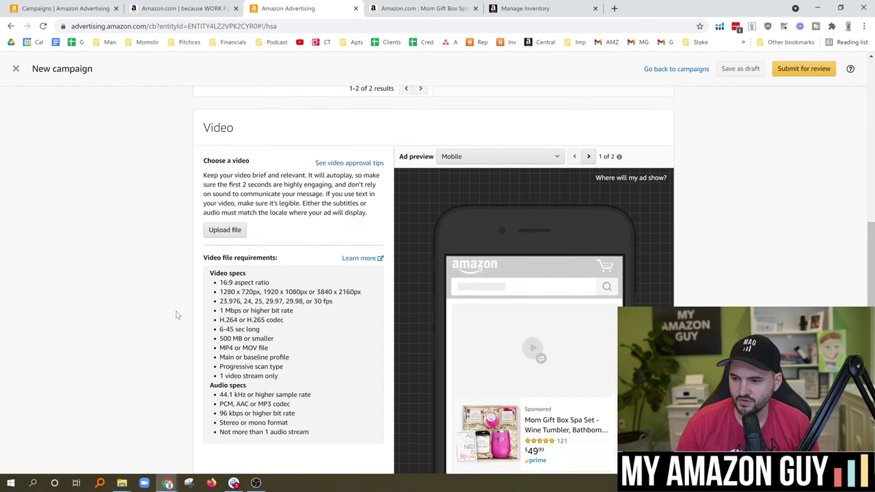
{"action": "scroll", "coordinate": [172, 286], "scroll_direction": "up", "scroll_amount": 15}
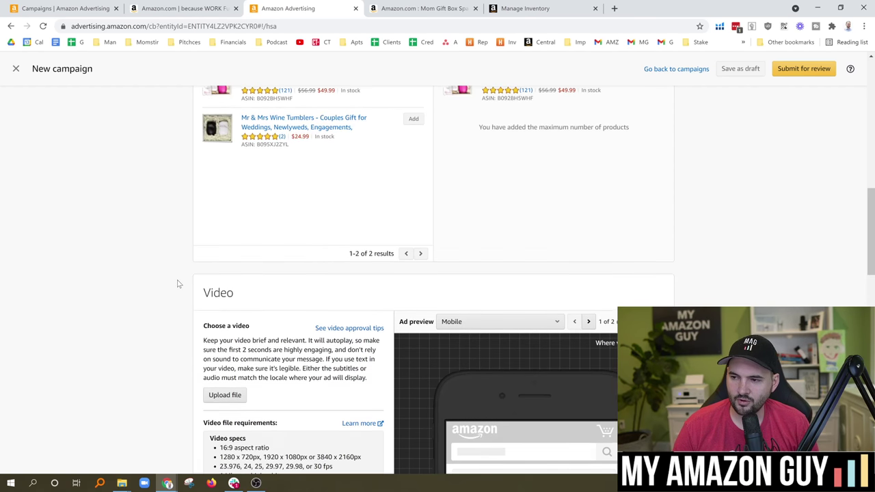
{"action": "scroll", "coordinate": [177, 283], "scroll_direction": "down", "scroll_amount": 3}
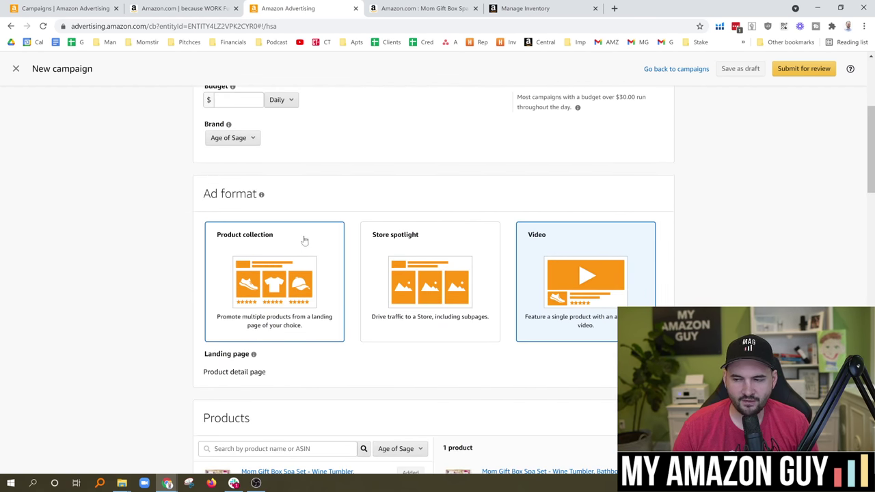
Step: View the Mom Gift Box Spa Set listing and its product videos section on Amazon
{"action": "left_click", "coordinate": [407, 10]}
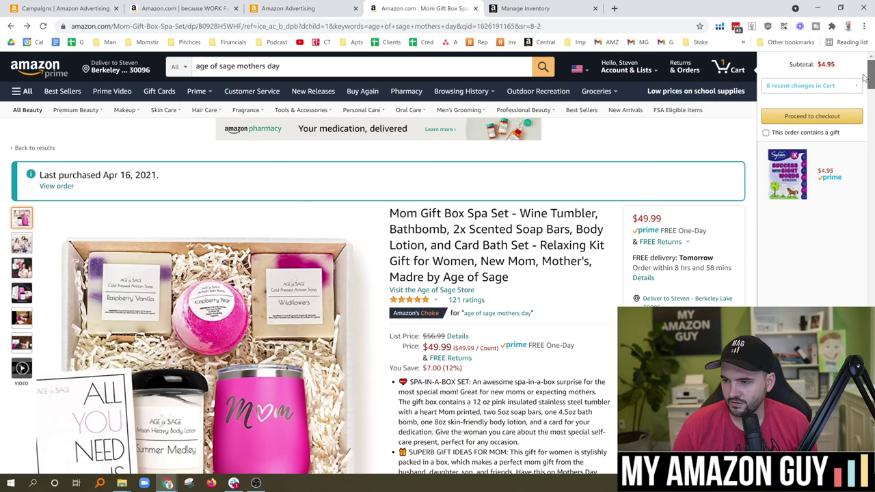
{"action": "left_click_drag", "start_coordinate": [864, 77], "coordinate": [823, 308]}
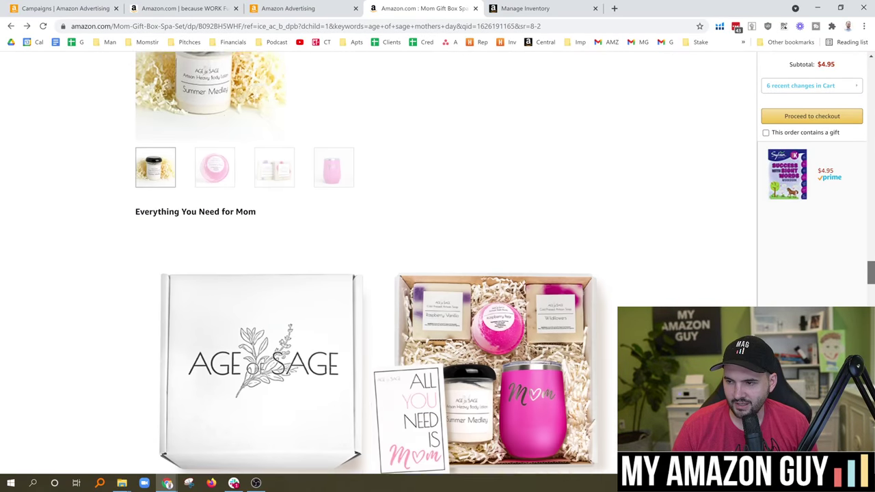
{"action": "scroll", "coordinate": [576, 314], "scroll_direction": "down", "scroll_amount": 10}
{"action": "scroll", "coordinate": [576, 314], "scroll_direction": "up", "scroll_amount": 2}
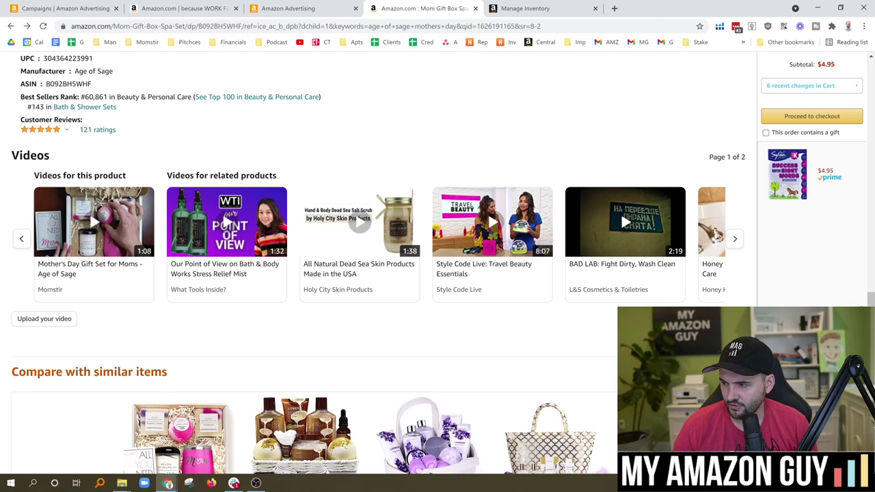
{"action": "key", "text": "Home"}
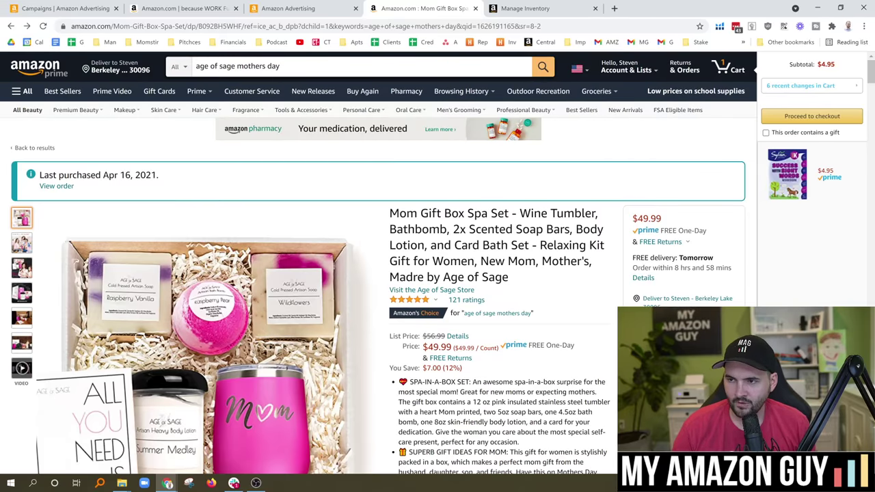
Step: Search Amazon for "social distancing wine glass"
{"action": "left_click", "coordinate": [219, 66]}
{"action": "key", "text": "ctrl+a"}
{"action": "type", "text": "soci"}
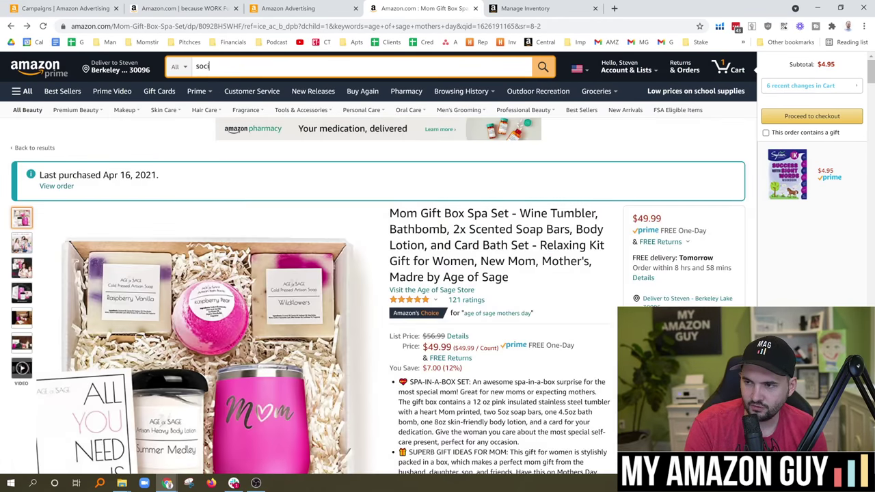
{"action": "type", "text": "al distancing wine glass"}
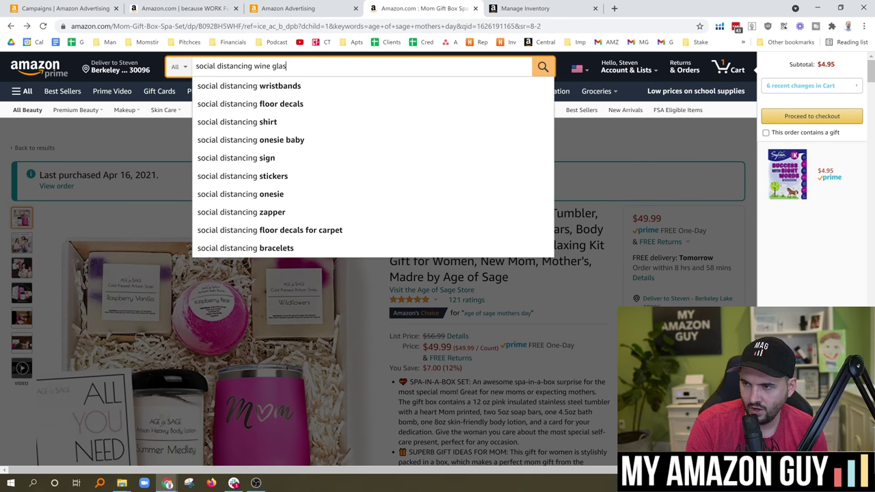
{"action": "key", "text": "Return"}
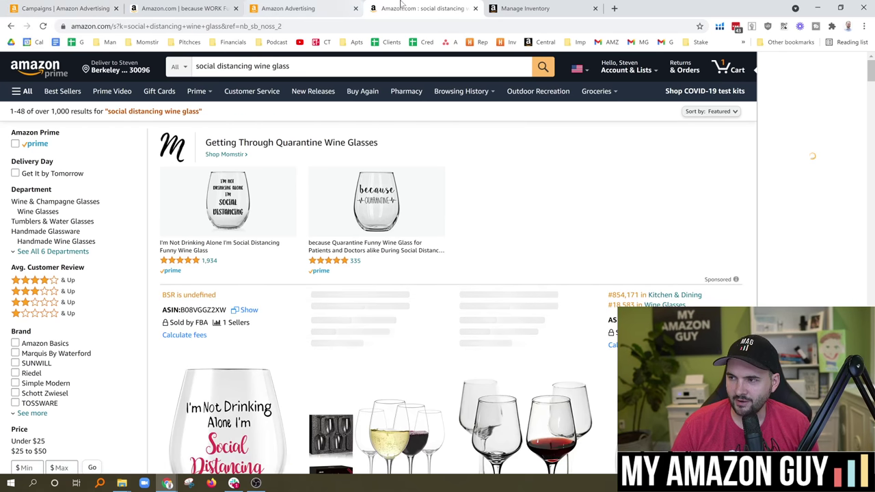
Step: Examine the sponsored placements in the wine glass search results, including the autoplaying video ad
{"action": "scroll", "coordinate": [240, 294], "scroll_direction": "down", "scroll_amount": 3}
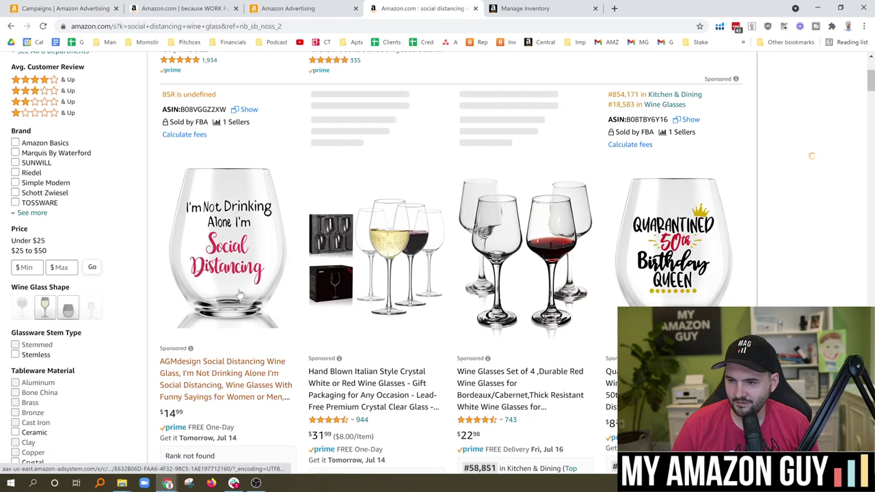
{"action": "mouse_move", "coordinate": [239, 293]}
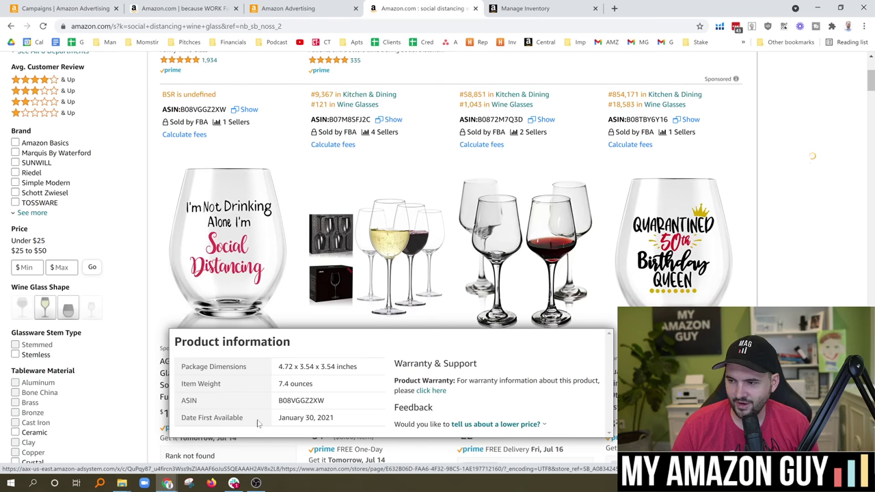
{"action": "left_click_drag", "start_coordinate": [871, 80], "coordinate": [871, 108]}
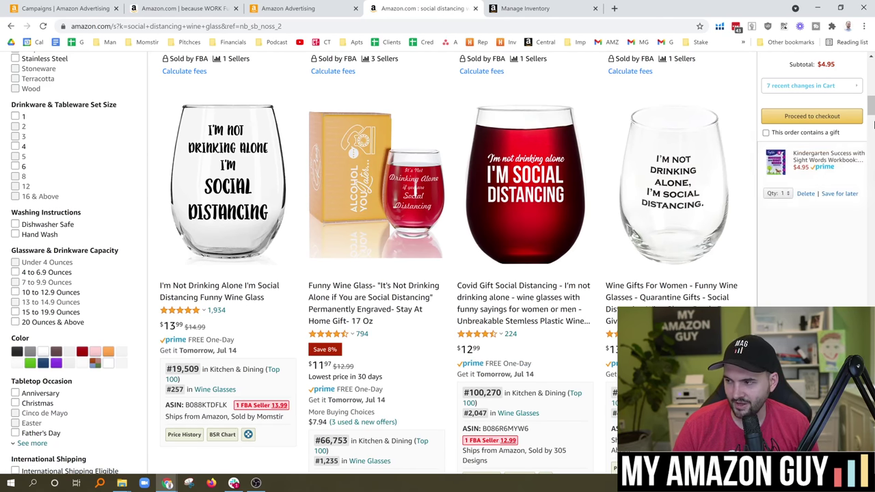
{"action": "left_click_drag", "start_coordinate": [872, 106], "coordinate": [871, 109]}
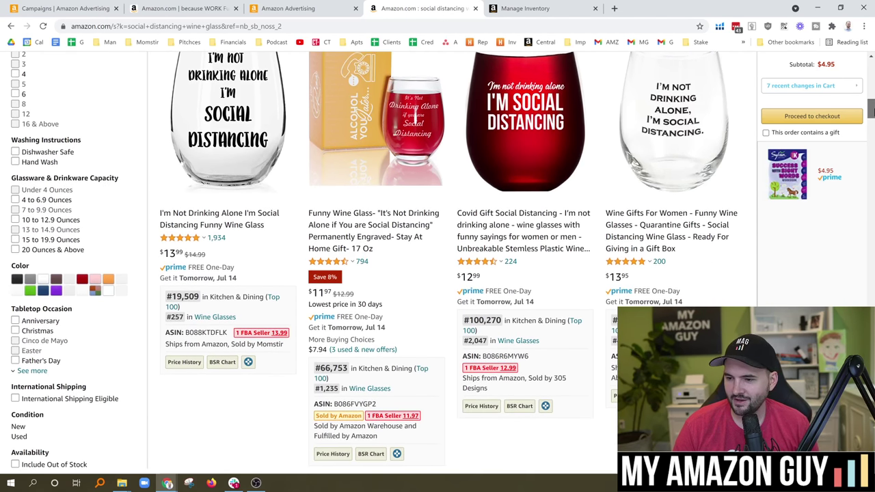
{"action": "scroll", "coordinate": [710, 182], "scroll_direction": "down", "scroll_amount": 5}
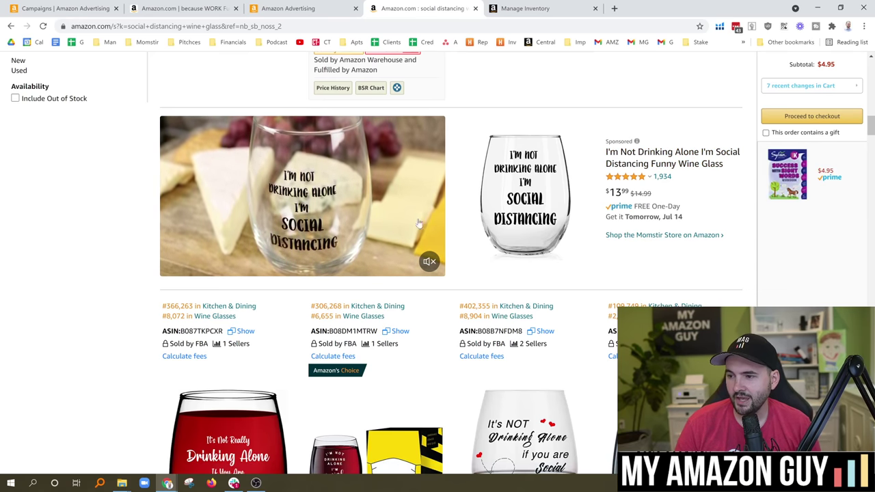
{"action": "scroll", "coordinate": [404, 221], "scroll_direction": "up", "scroll_amount": 1}
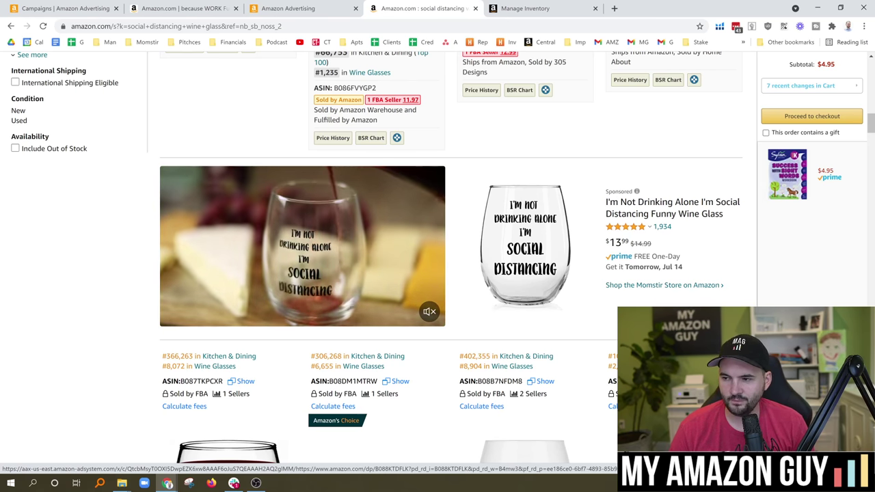
Step: Change the new campaign's ad format to Store spotlight and choose Momstir as the landing page store
{"action": "left_click", "coordinate": [62, 6]}
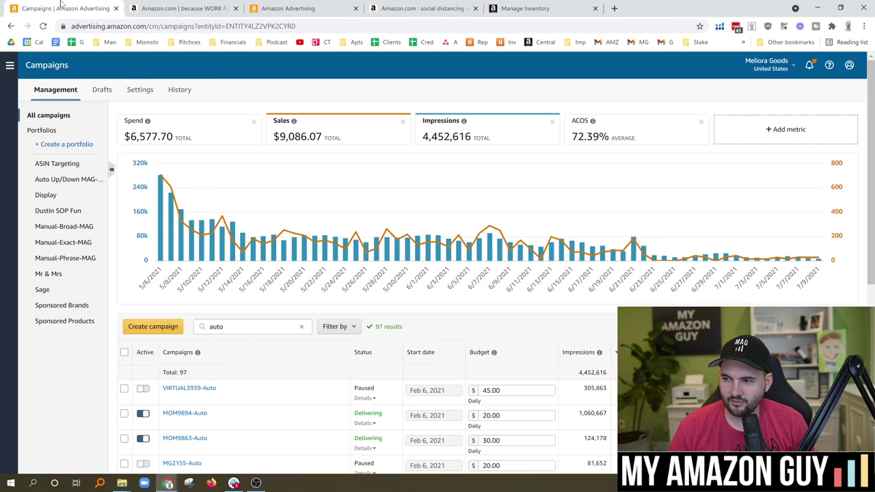
{"action": "left_click", "coordinate": [287, 8]}
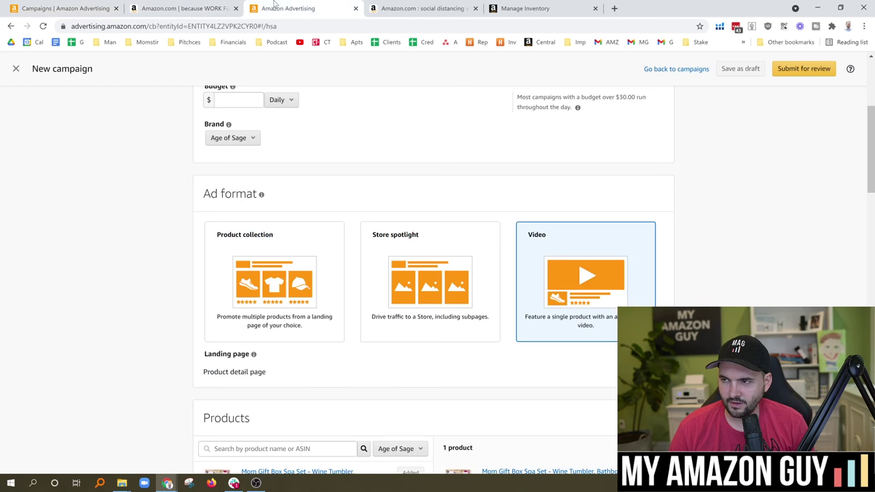
{"action": "left_click", "coordinate": [399, 264]}
{"action": "scroll", "coordinate": [485, 225], "scroll_direction": "down", "scroll_amount": 3}
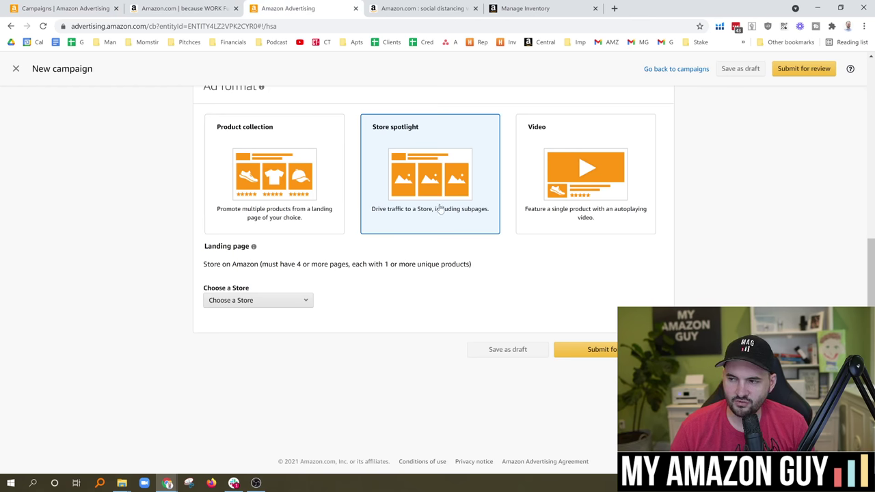
{"action": "left_click", "coordinate": [265, 301]}
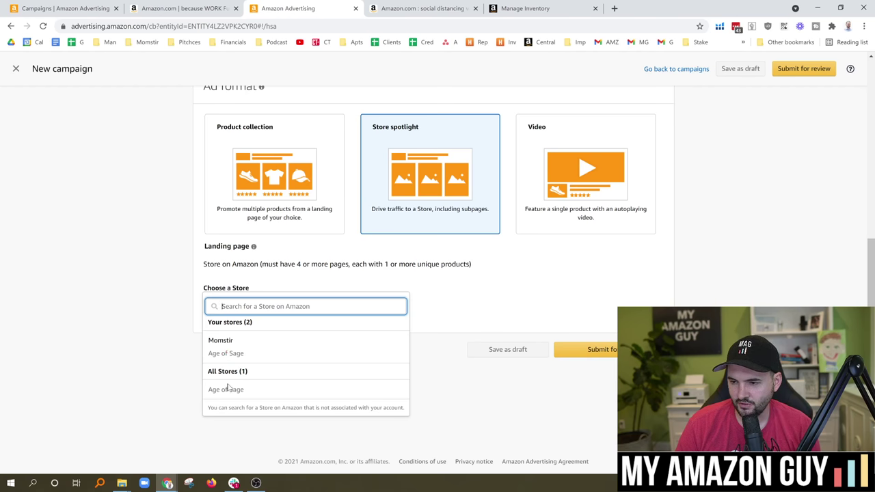
{"action": "left_click", "coordinate": [224, 341]}
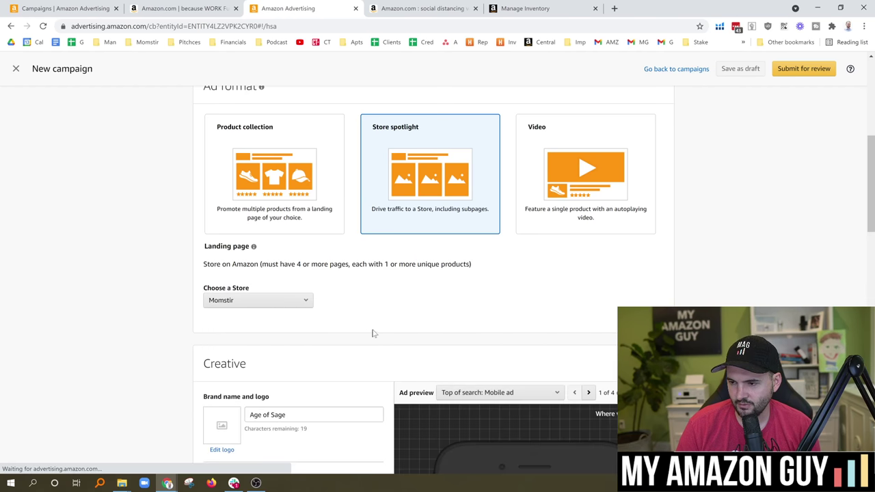
Step: Look over the Store spotlight creative's brand name, logo, headline and store page settings
{"action": "scroll", "coordinate": [381, 341], "scroll_direction": "down", "scroll_amount": 1}
{"action": "scroll", "coordinate": [376, 328], "scroll_direction": "down", "scroll_amount": 2}
{"action": "scroll", "coordinate": [367, 308], "scroll_direction": "down", "scroll_amount": 2}
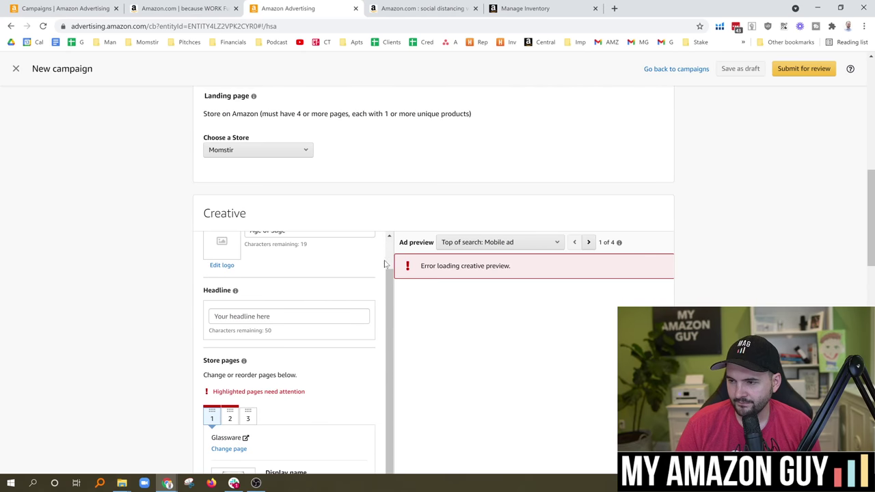
{"action": "scroll", "coordinate": [369, 301], "scroll_direction": "up", "scroll_amount": 2}
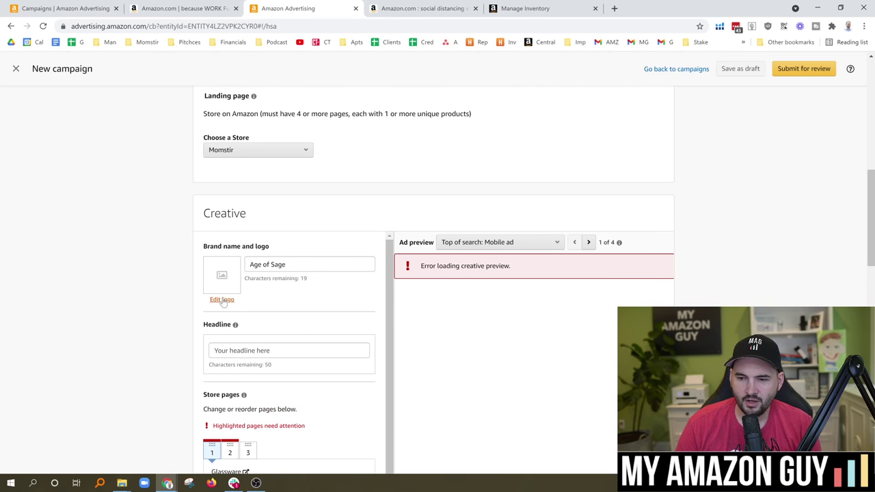
{"action": "scroll", "coordinate": [176, 319], "scroll_direction": "down", "scroll_amount": 3}
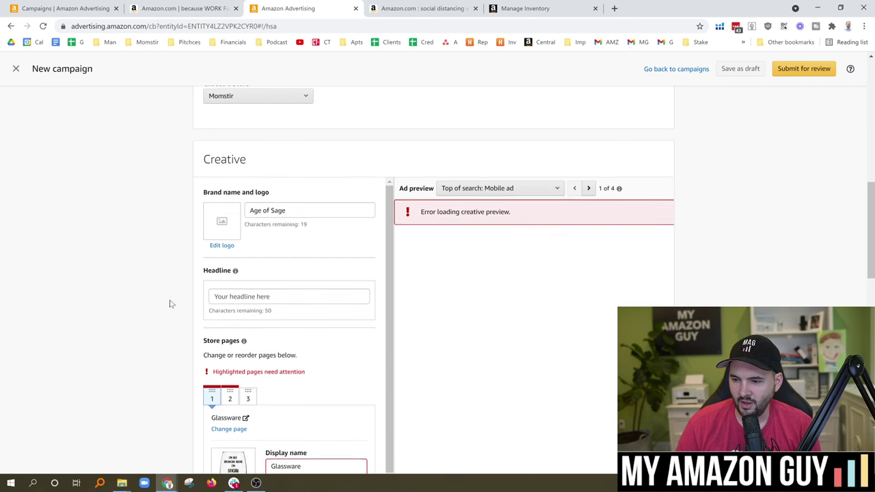
{"action": "scroll", "coordinate": [326, 279], "scroll_direction": "down", "scroll_amount": 1}
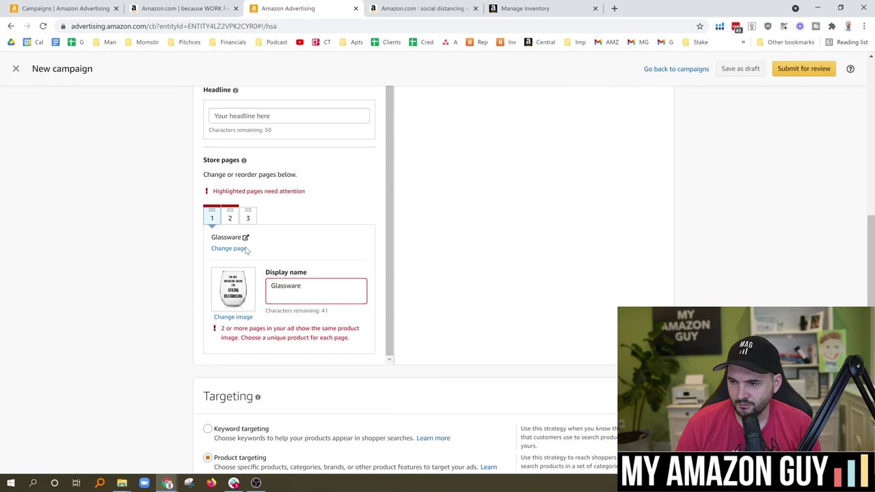
Step: Compare the images and display names of the three store pages featured in the Store spotlight ad
{"action": "left_click", "coordinate": [229, 216]}
{"action": "left_click", "coordinate": [249, 217]}
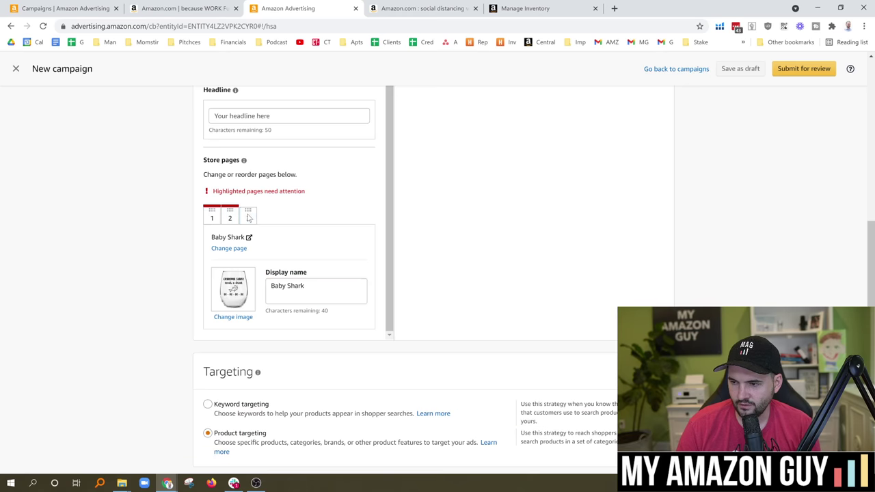
{"action": "left_click", "coordinate": [212, 215]}
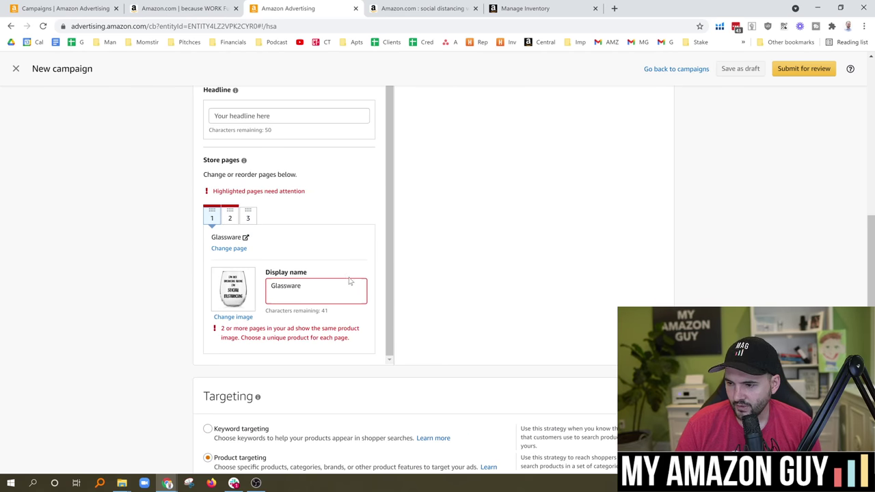
{"action": "left_click", "coordinate": [228, 212]}
{"action": "left_click", "coordinate": [247, 215]}
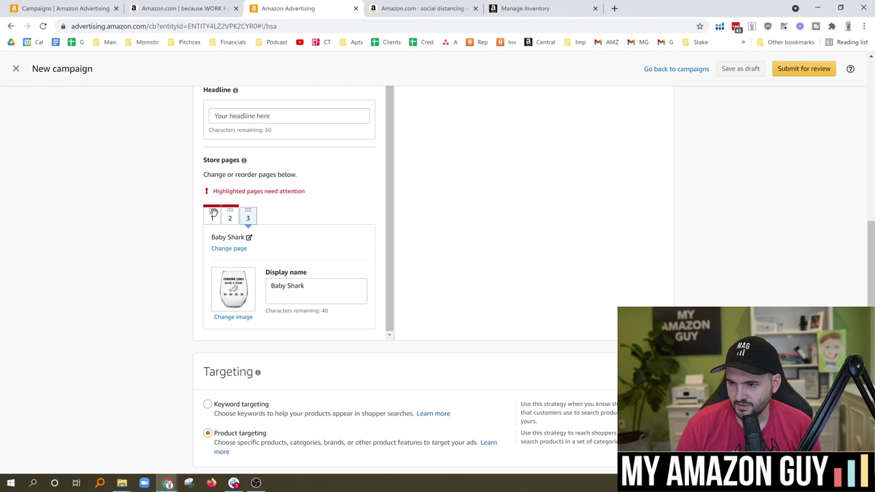
{"action": "left_click", "coordinate": [209, 216]}
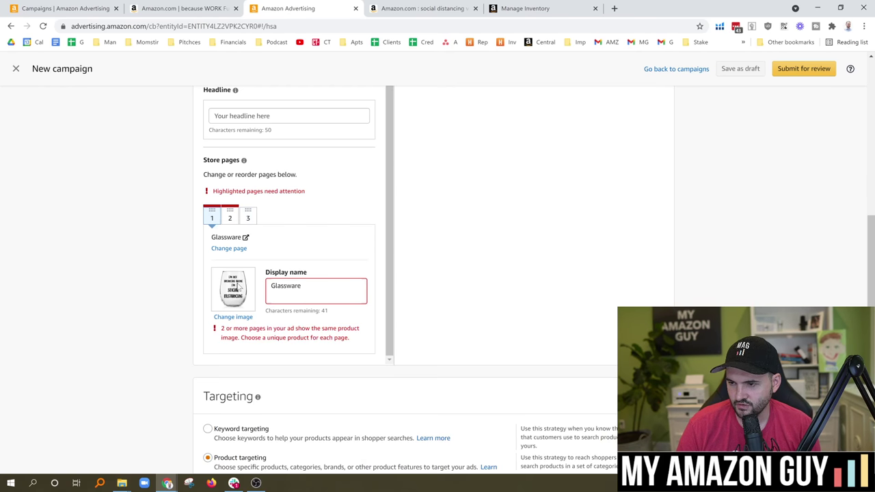
{"action": "left_click", "coordinate": [238, 217]}
{"action": "left_click", "coordinate": [244, 217]}
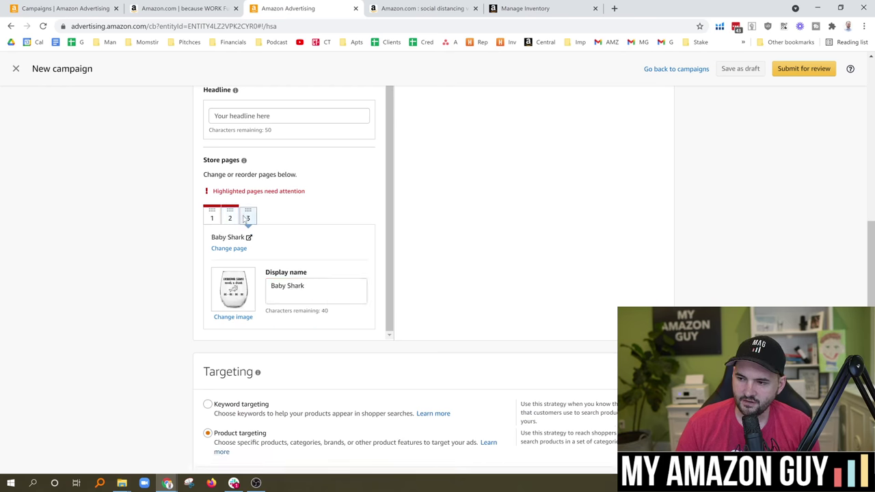
Step: View the Momstir headline ad above the wine glass search results, then return to the campaign's creative settings
{"action": "left_click", "coordinate": [421, 8]}
{"action": "scroll", "coordinate": [437, 274], "scroll_direction": "up", "scroll_amount": 5}
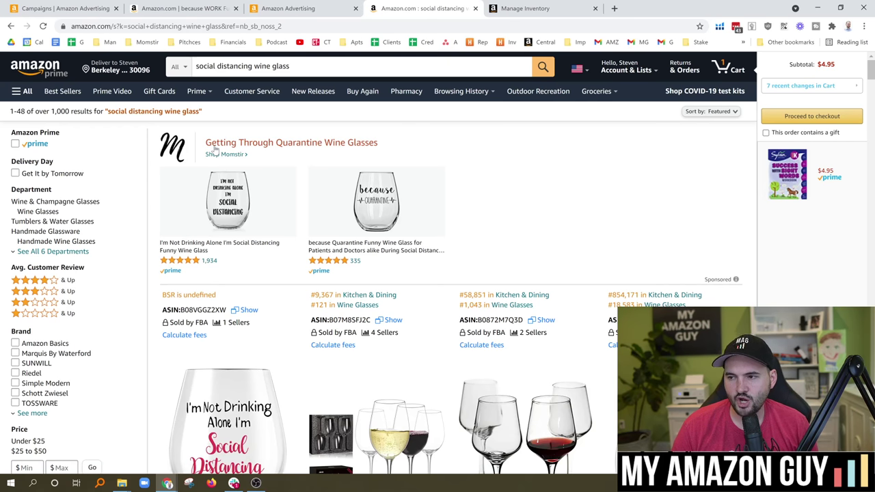
{"action": "left_click", "coordinate": [287, 8]}
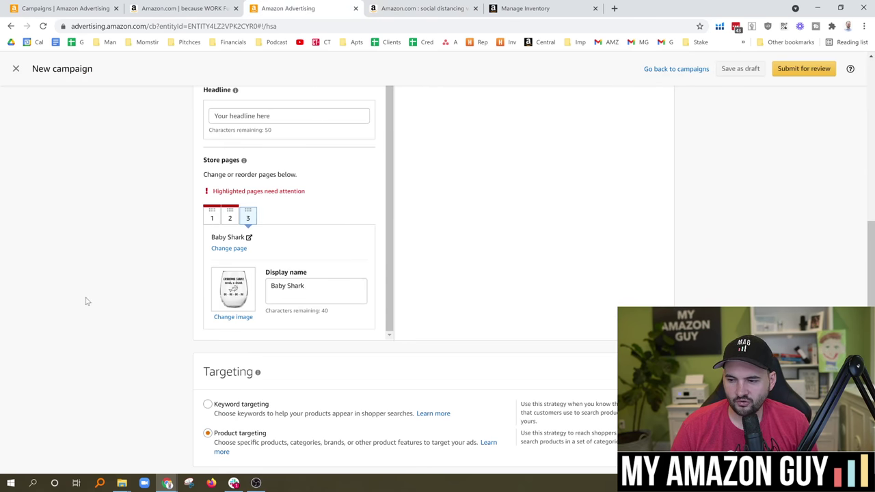
{"action": "scroll", "coordinate": [137, 278], "scroll_direction": "up", "scroll_amount": 3}
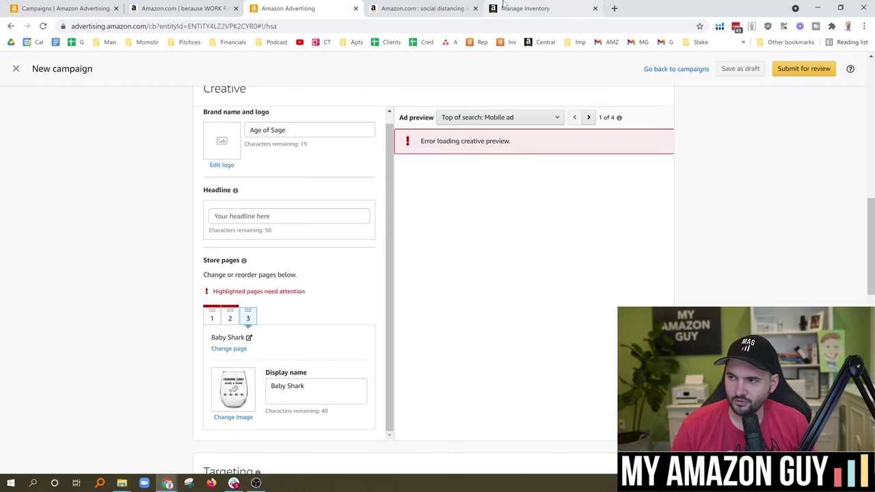
Step: View the Momstir storefront's page navigation at amazon.com/momstir in a new tab and compare it with the Momstir ad in the search results
{"action": "left_click", "coordinate": [613, 8]}
{"action": "type", "text": "amazon.com/om"}
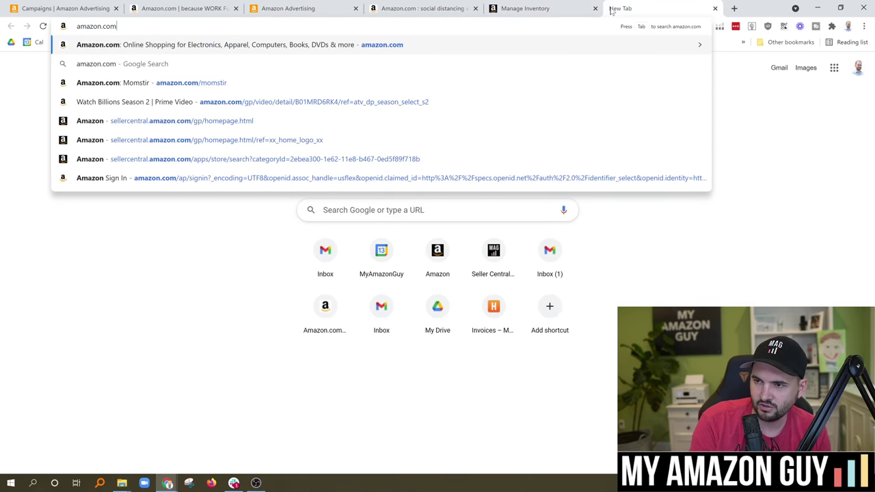
{"action": "key", "text": "BackSpace"}
{"action": "key", "text": "BackSpace"}
{"action": "type", "text": "mom"}
{"action": "key", "text": "Return"}
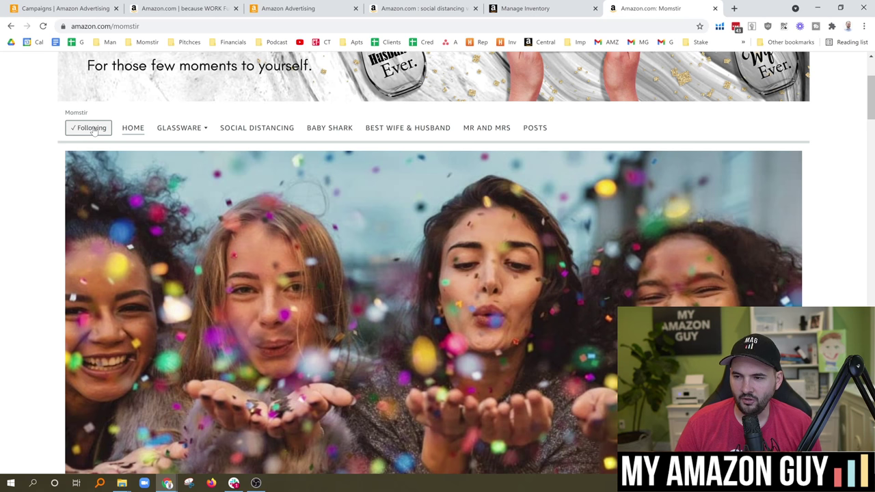
{"action": "left_click_drag", "start_coordinate": [870, 113], "coordinate": [180, 82]}
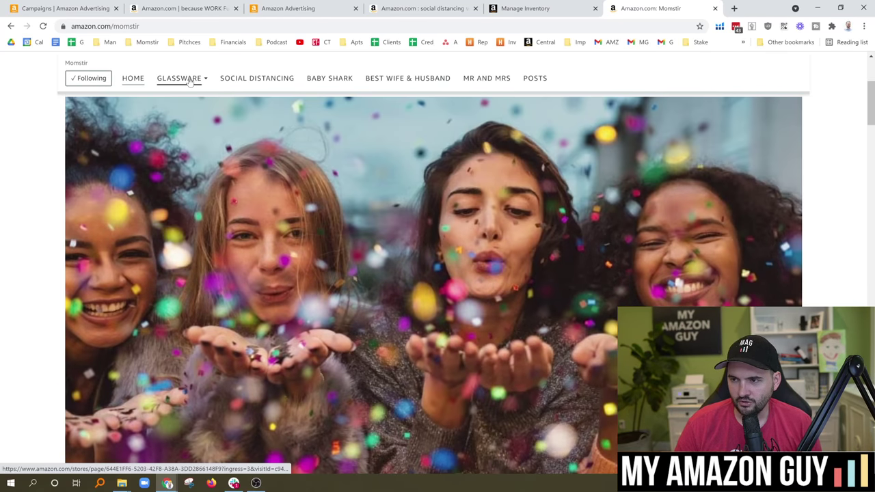
{"action": "scroll", "coordinate": [236, 80], "scroll_direction": "up", "scroll_amount": 2}
{"action": "mouse_move", "coordinate": [196, 183]}
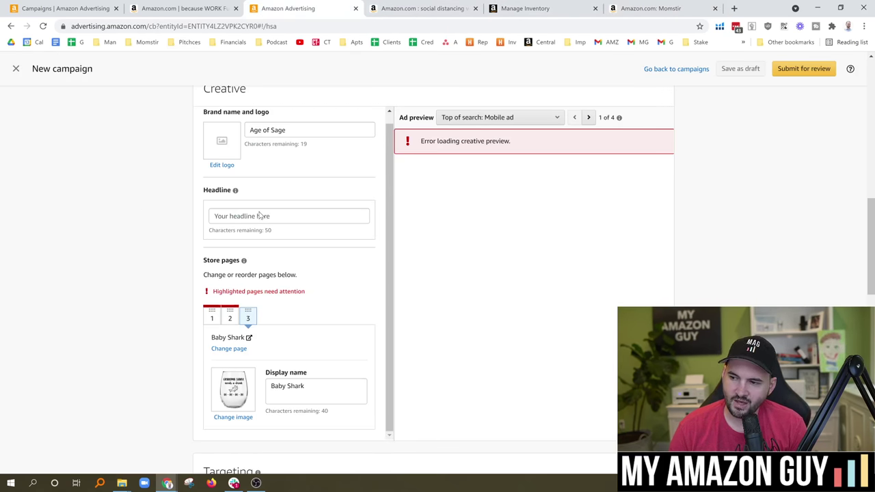
{"action": "left_click", "coordinate": [464, 5]}
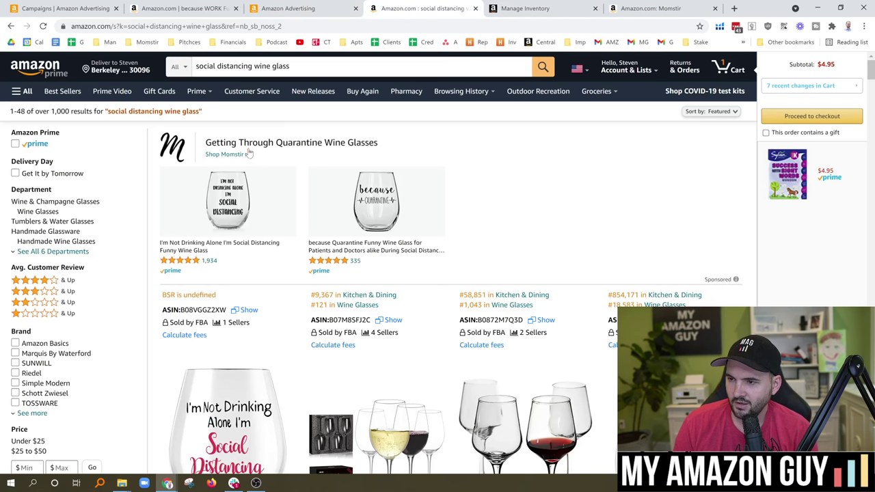
Step: Compare the Store spotlight creative settings with the Momstir headline ad in the social distancing wine glass search results
{"action": "left_click", "coordinate": [299, 6]}
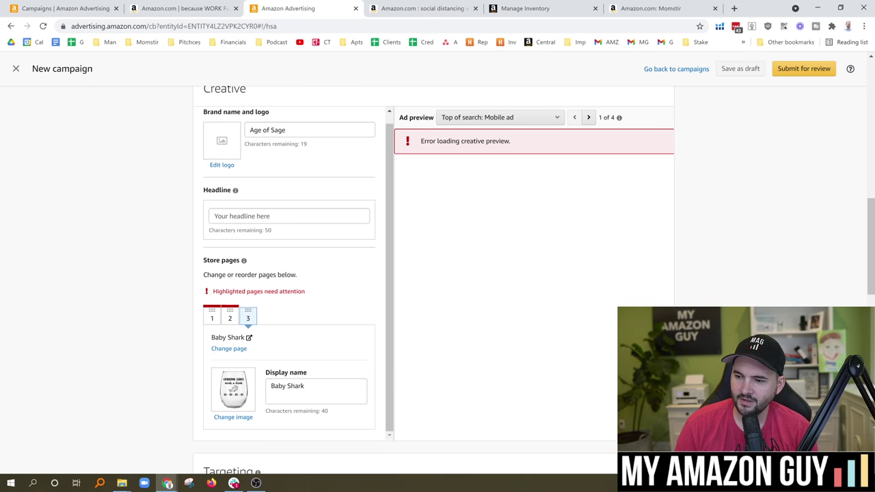
{"action": "key", "text": "ctrl+Tab"}
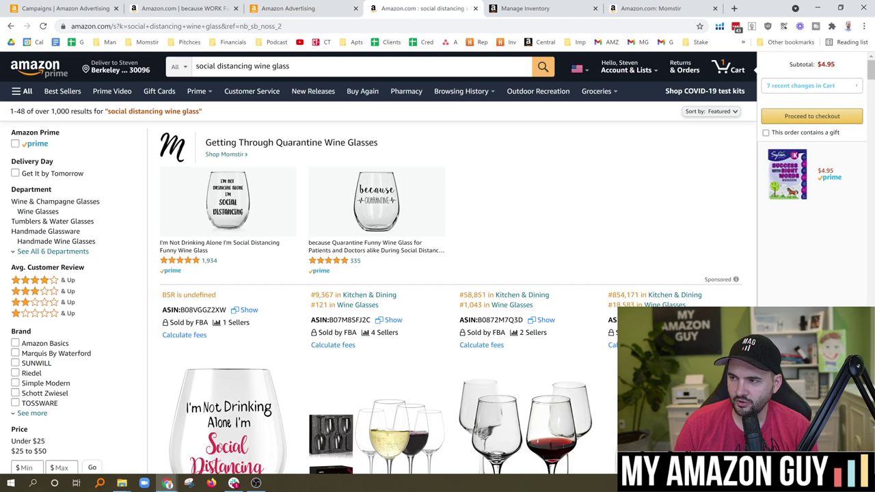
{"action": "left_click", "coordinate": [287, 8]}
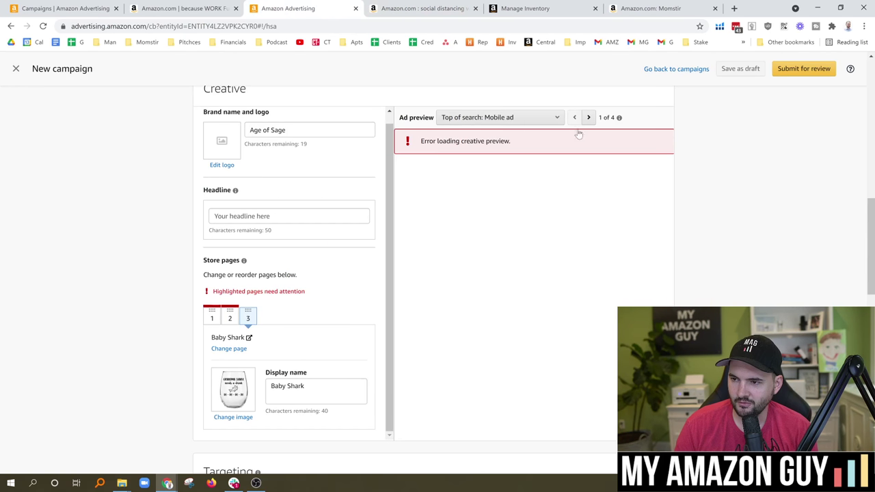
Step: Check the campaign's product targeting and bids section, viewing its category and individual product targeting options
{"action": "left_click_drag", "start_coordinate": [864, 250], "coordinate": [864, 342]}
{"action": "scroll", "coordinate": [487, 260], "scroll_direction": "down", "scroll_amount": 1}
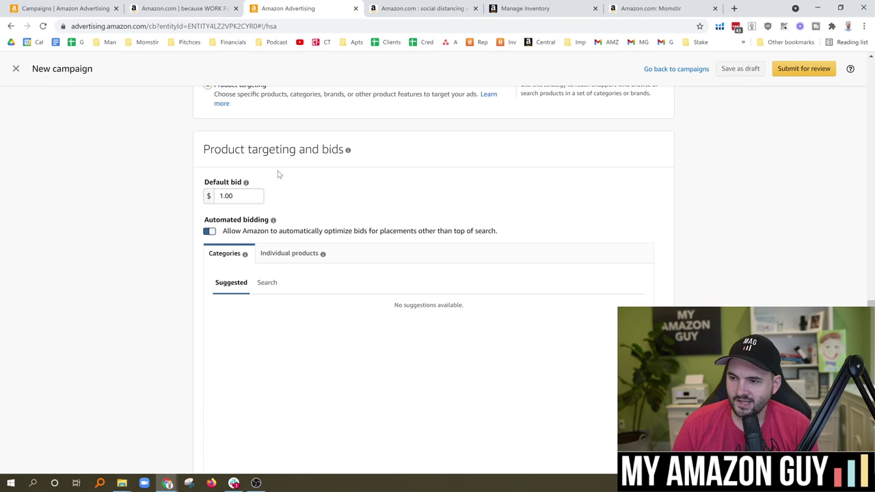
{"action": "scroll", "coordinate": [324, 177], "scroll_direction": "down", "scroll_amount": 1}
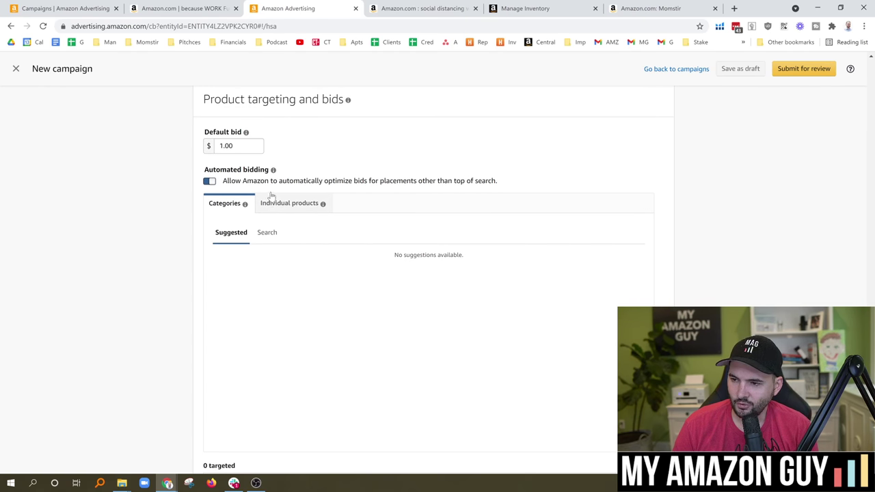
{"action": "left_click", "coordinate": [270, 209]}
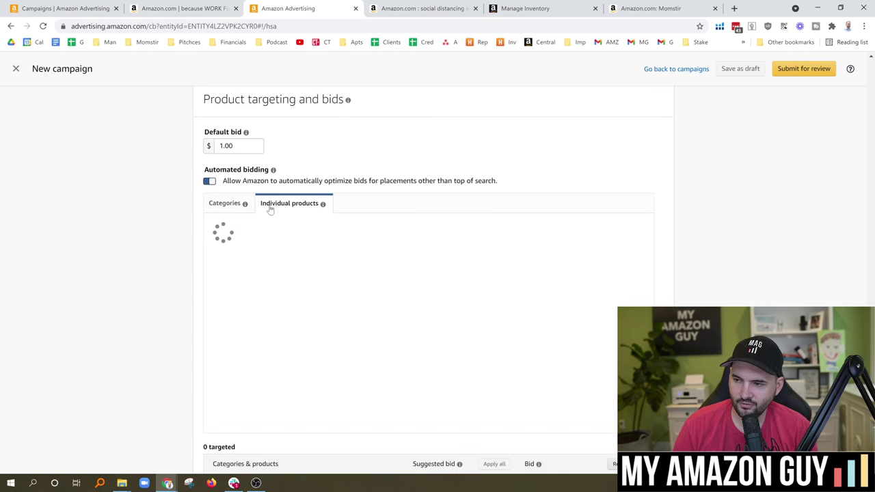
{"action": "left_click", "coordinate": [229, 209]}
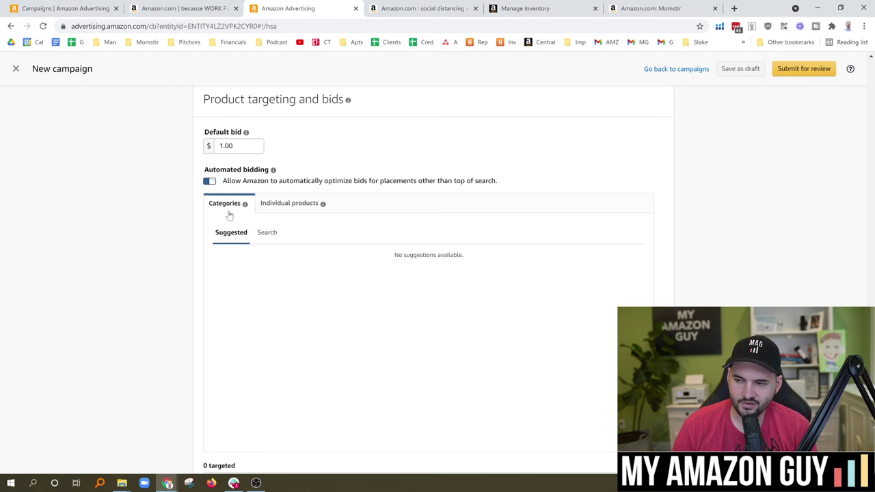
{"action": "left_click", "coordinate": [410, 8]}
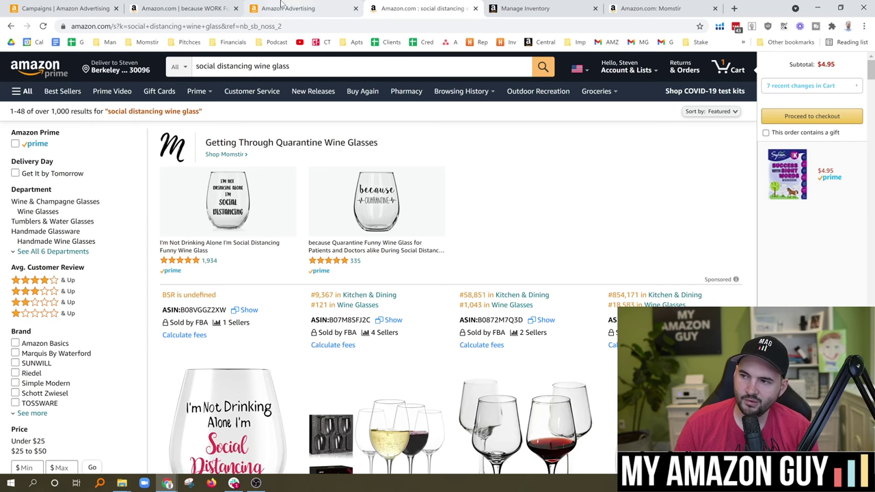
{"action": "left_click", "coordinate": [305, 8]}
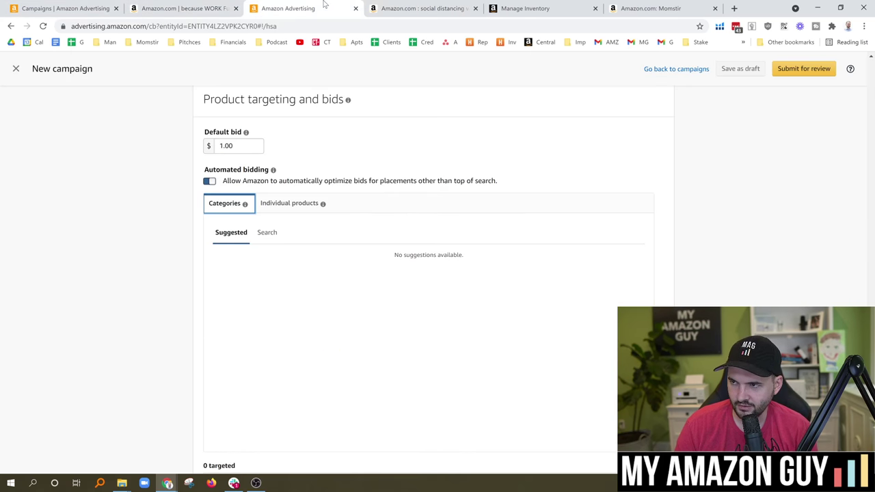
Step: Leave the Store spotlight draft and start a new Sponsored Brands campaign in the Product collection format
{"action": "left_click", "coordinate": [15, 68]}
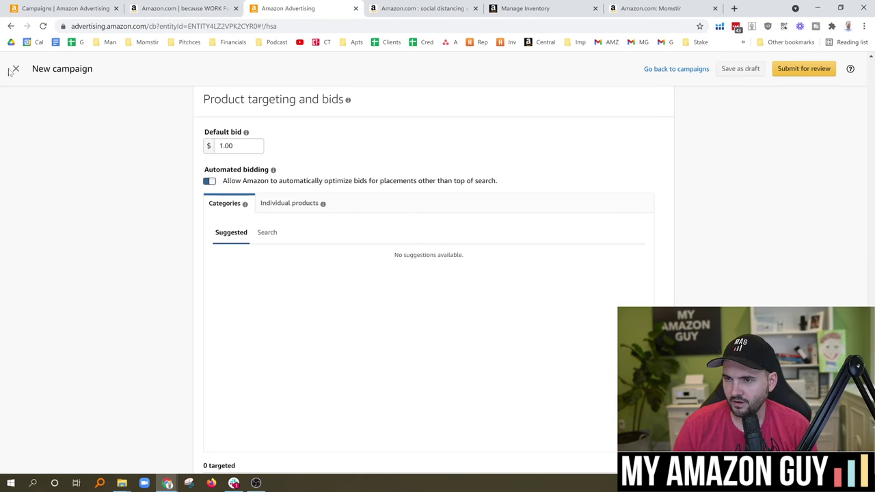
{"action": "left_click", "coordinate": [431, 295]}
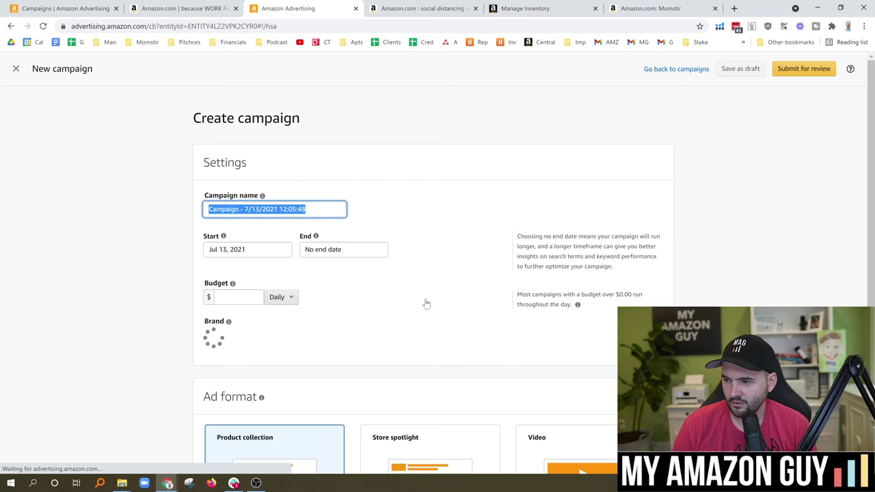
{"action": "scroll", "coordinate": [363, 263], "scroll_direction": "down", "scroll_amount": 2}
{"action": "scroll", "coordinate": [373, 267], "scroll_direction": "down", "scroll_amount": 4}
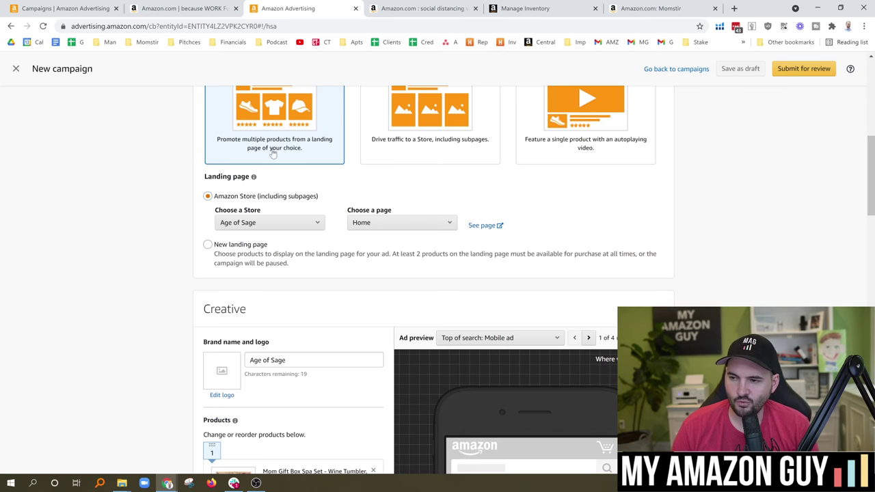
Step: Look over the Product collection ad's landing page choices, featured product, headline, custom image option and mobile preview
{"action": "scroll", "coordinate": [273, 154], "scroll_direction": "up", "scroll_amount": 2}
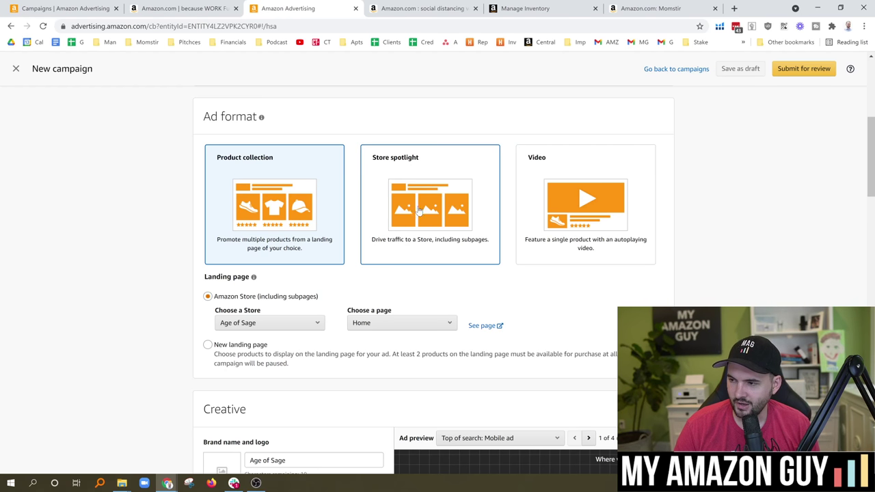
{"action": "scroll", "coordinate": [117, 243], "scroll_direction": "down", "scroll_amount": 1}
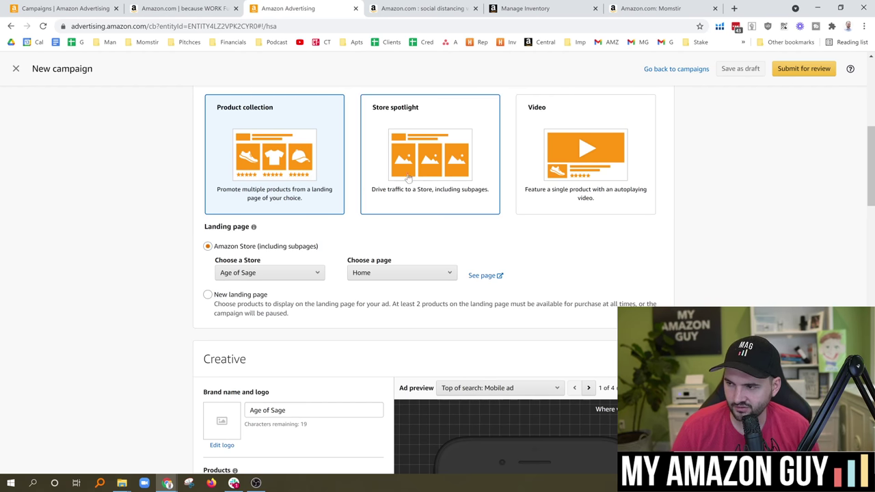
{"action": "scroll", "coordinate": [131, 203], "scroll_direction": "down", "scroll_amount": 2}
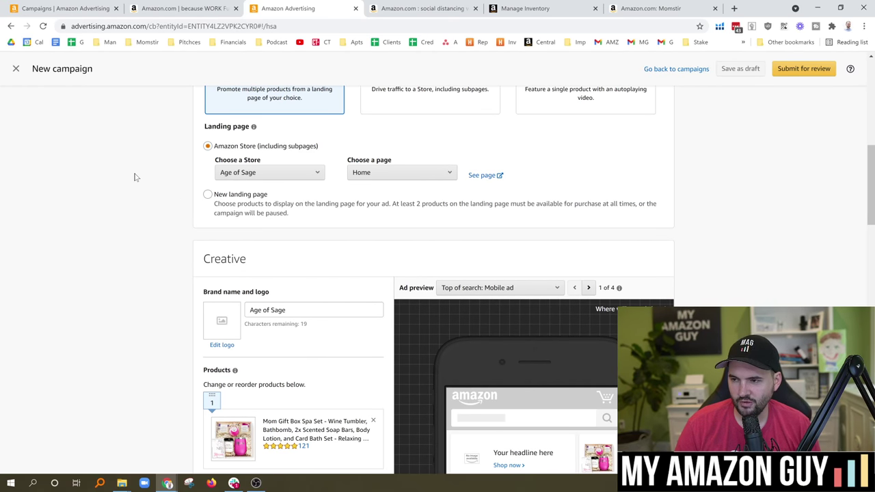
{"action": "scroll", "coordinate": [171, 199], "scroll_direction": "up", "scroll_amount": 2}
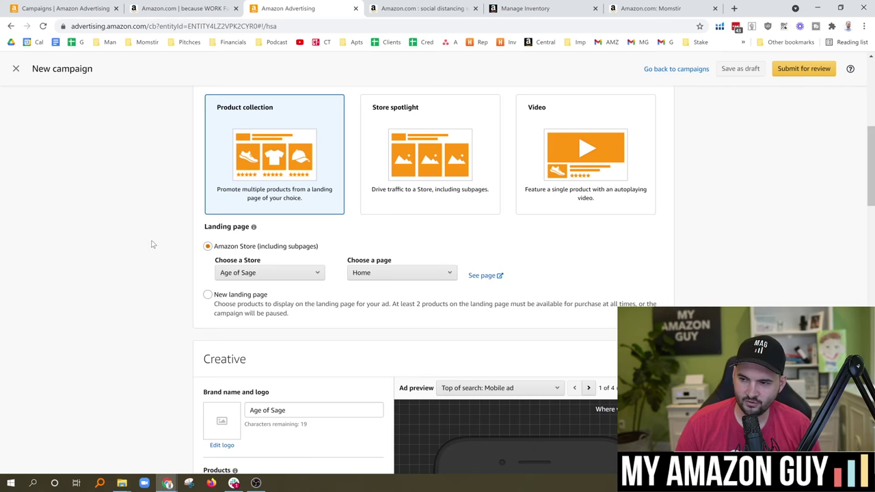
{"action": "scroll", "coordinate": [153, 244], "scroll_direction": "down", "scroll_amount": 6}
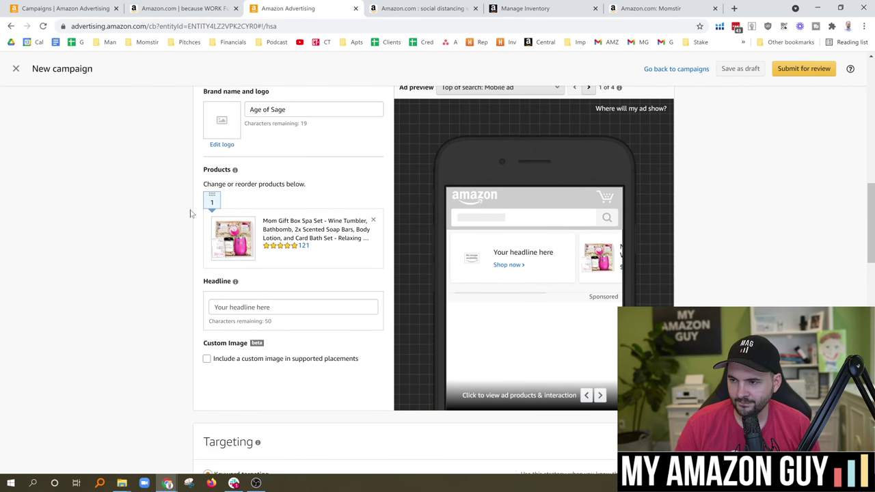
{"action": "scroll", "coordinate": [171, 205], "scroll_direction": "up", "scroll_amount": 1}
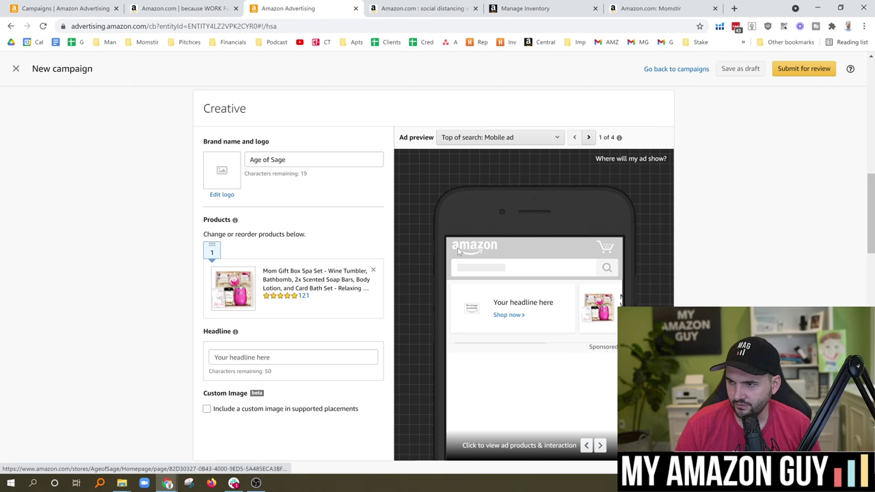
Step: Search the existing campaigns for "brand" and open the Headline - Quarantine Brand campaign
{"action": "key", "text": "ctrl+1"}
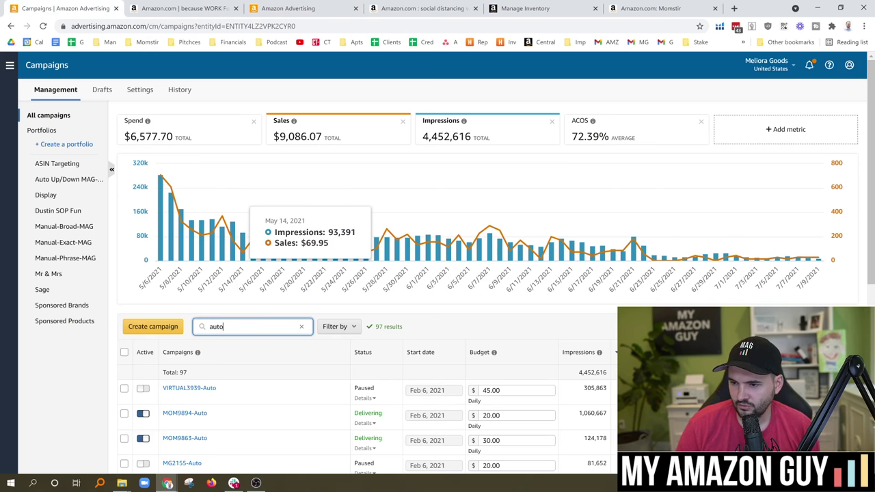
{"action": "key", "text": "ctrl+a"}
{"action": "type", "text": "brand"}
{"action": "key", "text": "Return"}
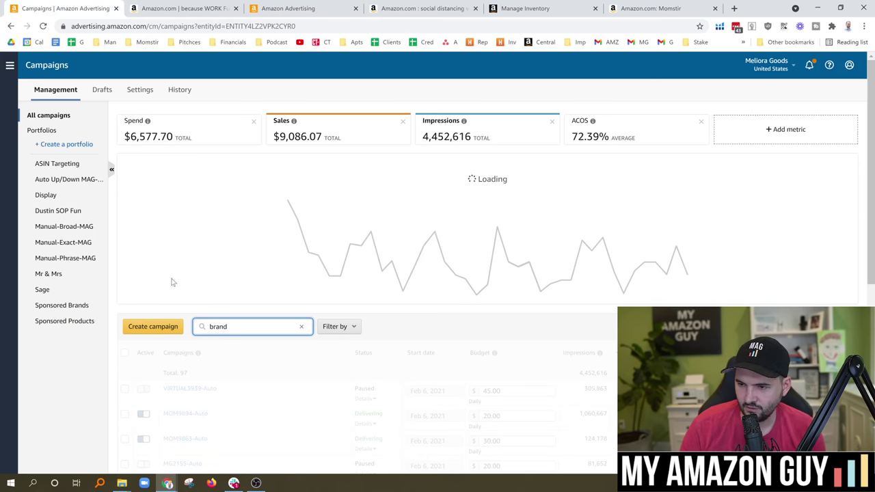
{"action": "scroll", "coordinate": [219, 328], "scroll_direction": "down", "scroll_amount": 1}
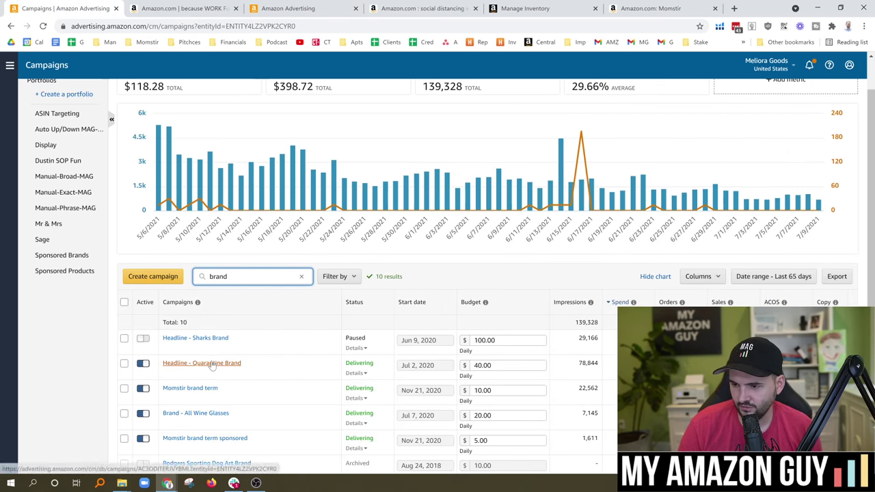
{"action": "left_click", "coordinate": [212, 366]}
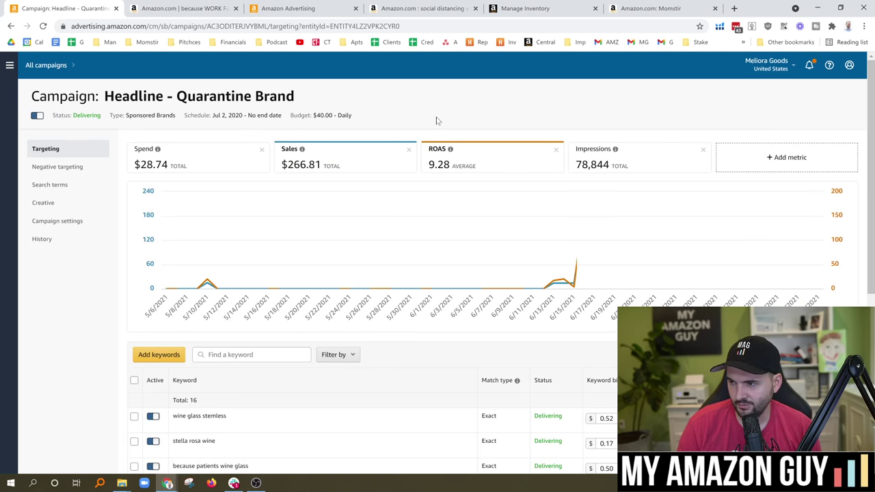
Step: Set the bid of the exact-match keyword "wine glass stemless" to $0.75 and save it
{"action": "scroll", "coordinate": [410, 259], "scroll_direction": "down", "scroll_amount": 2}
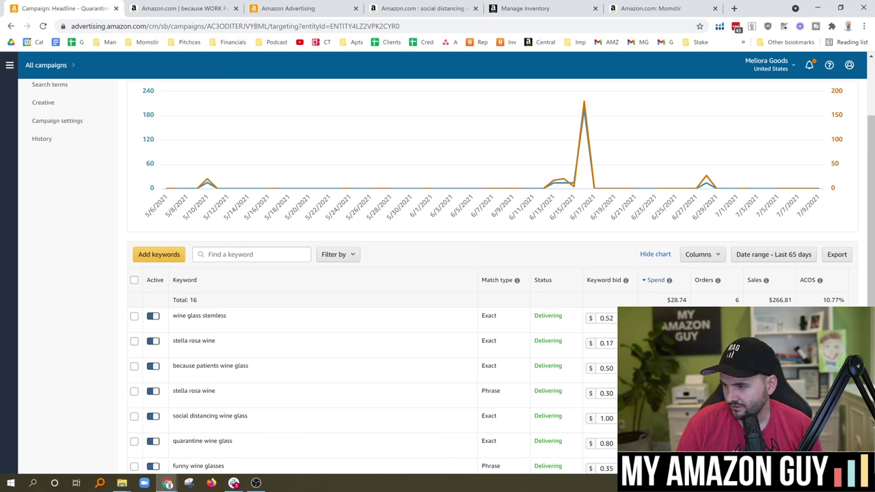
{"action": "scroll", "coordinate": [437, 273], "scroll_direction": "down", "scroll_amount": 1}
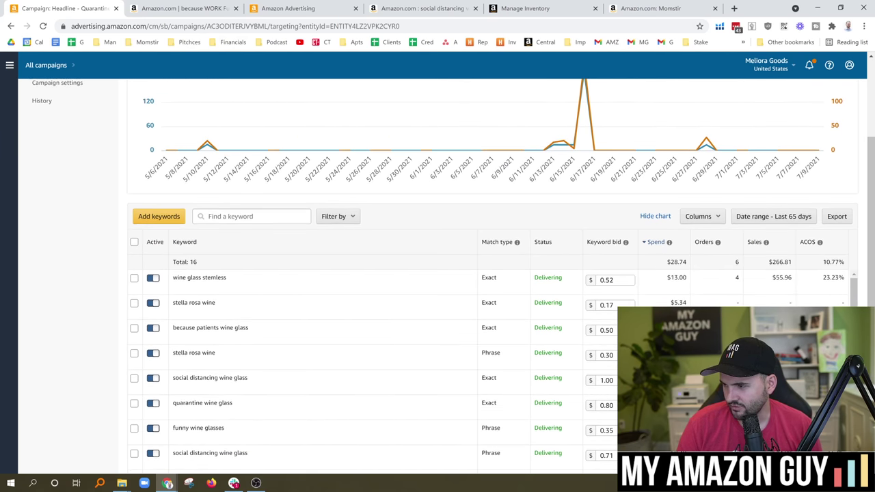
{"action": "left_click", "coordinate": [612, 280]}
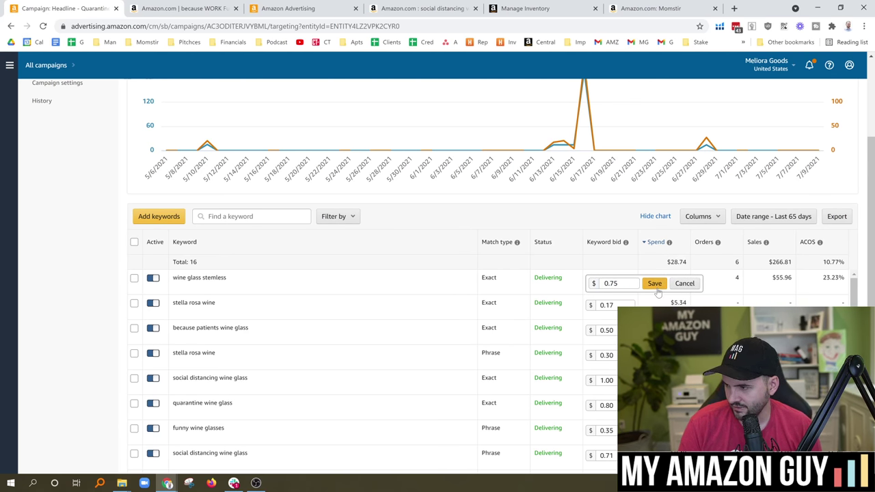
{"action": "left_click", "coordinate": [653, 284]}
{"action": "scroll", "coordinate": [868, 303], "scroll_direction": "down", "scroll_amount": 1}
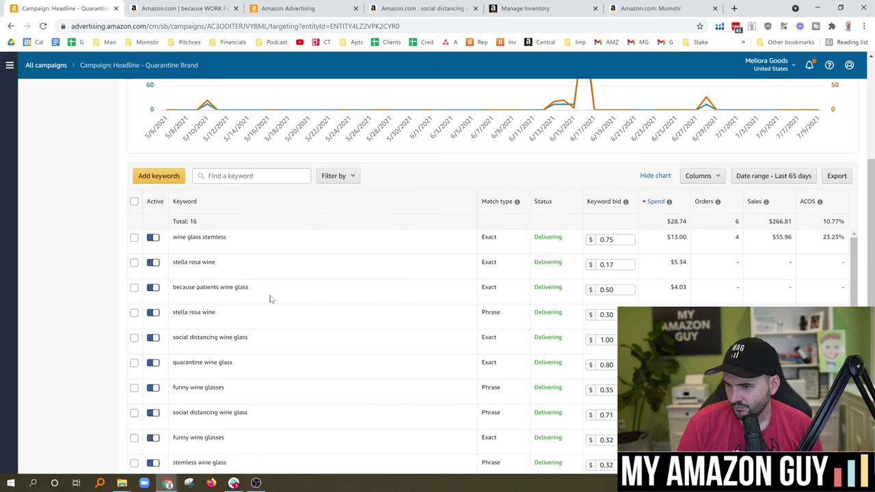
Step: Pause the exact-match and phrase-match "stella rosa wine" keywords in the campaign
{"action": "left_click", "coordinate": [152, 262]}
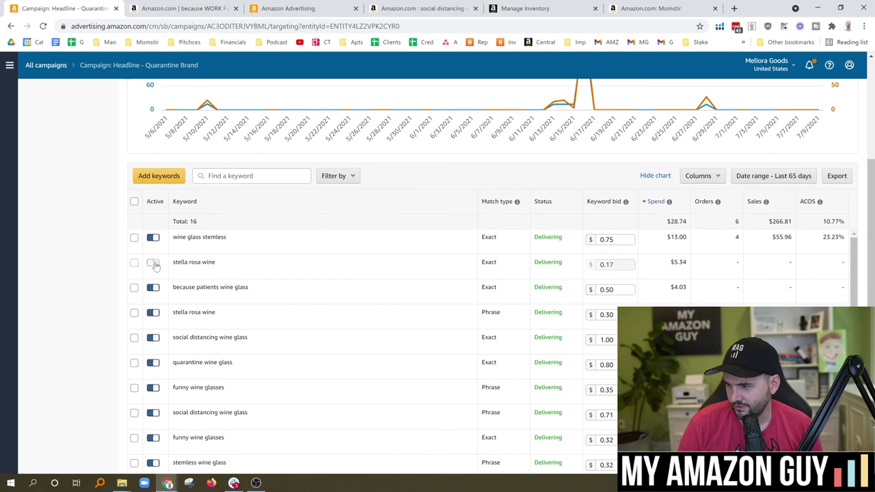
{"action": "scroll", "coordinate": [767, 282], "scroll_direction": "down", "scroll_amount": 1}
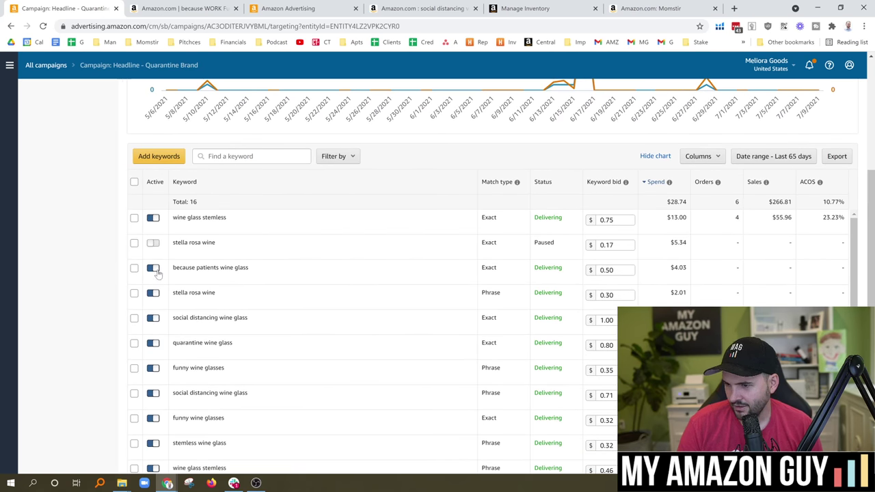
{"action": "scroll", "coordinate": [157, 272], "scroll_direction": "down", "scroll_amount": 2}
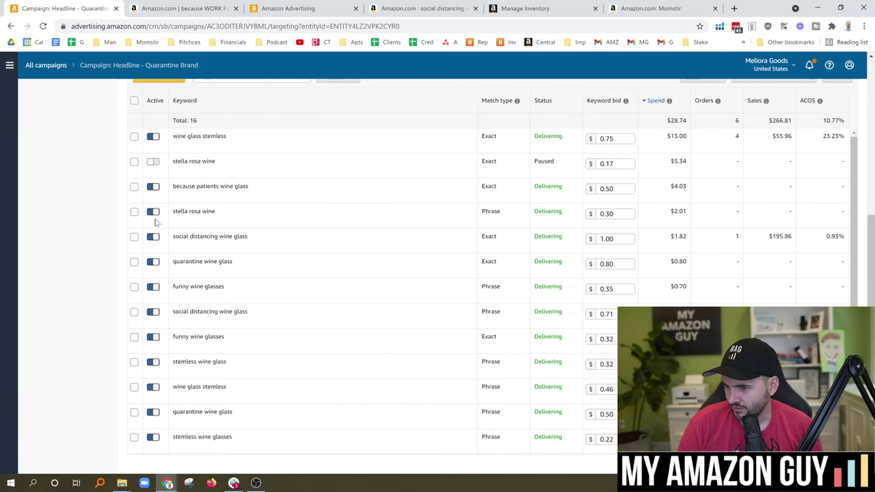
{"action": "left_click", "coordinate": [153, 213]}
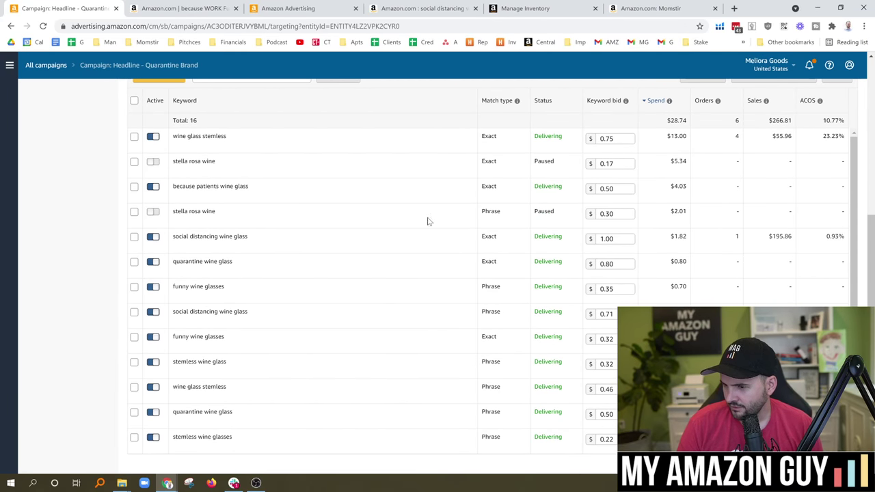
{"action": "scroll", "coordinate": [717, 235], "scroll_direction": "down", "scroll_amount": 1}
Step: View the Quarantine Brand campaign's creative and compare the mobile ad previews of Version 1 and Version 2
{"action": "scroll", "coordinate": [873, 283], "scroll_direction": "up", "scroll_amount": 8}
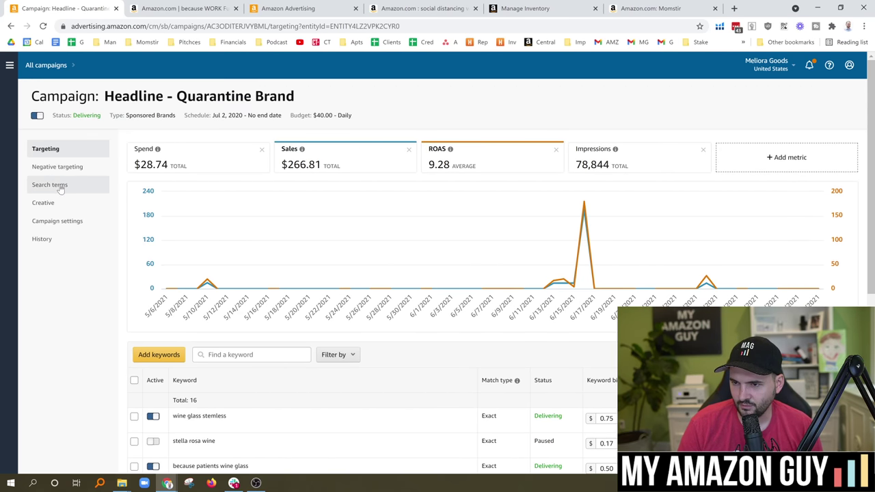
{"action": "left_click", "coordinate": [46, 203]}
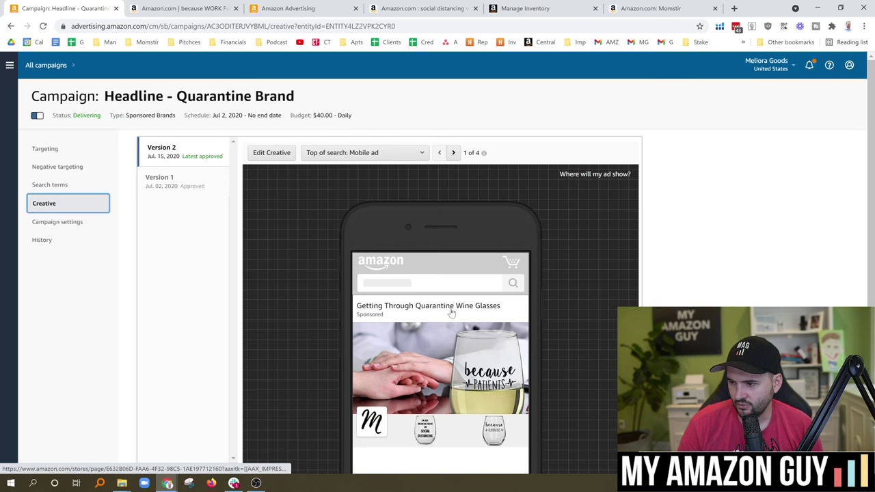
{"action": "scroll", "coordinate": [510, 390], "scroll_direction": "down", "scroll_amount": 1}
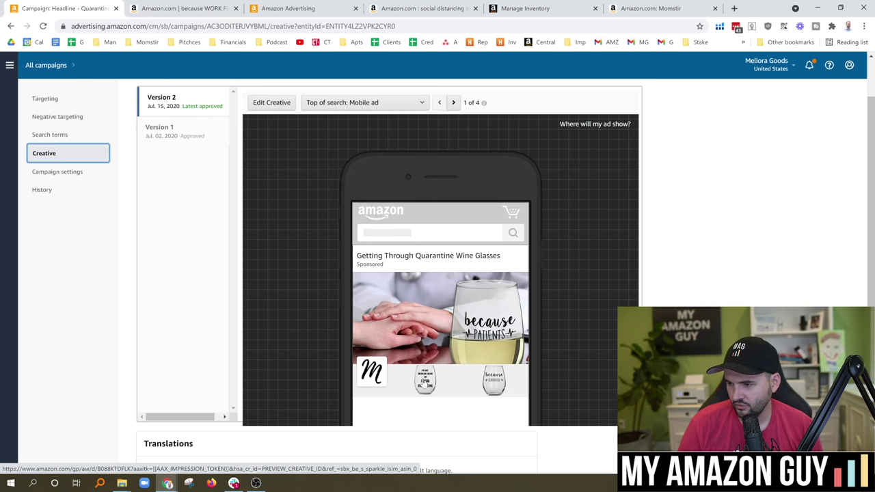
{"action": "left_click", "coordinate": [176, 130]}
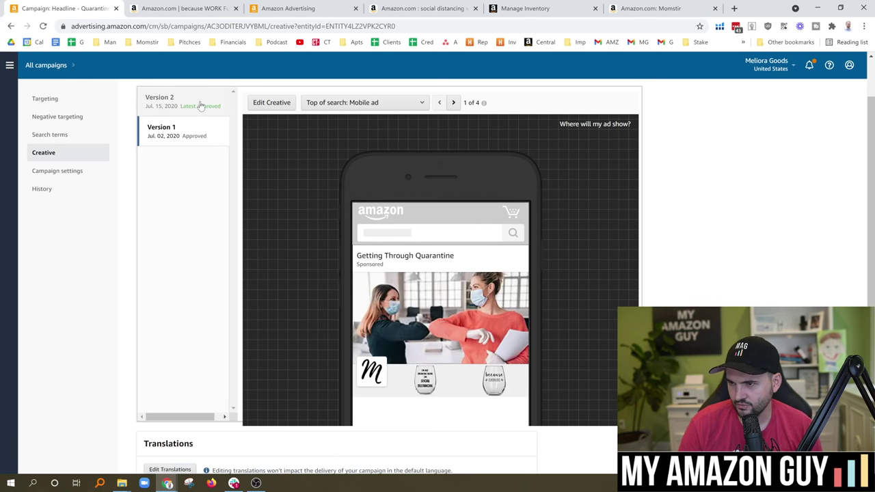
{"action": "left_click", "coordinate": [200, 106]}
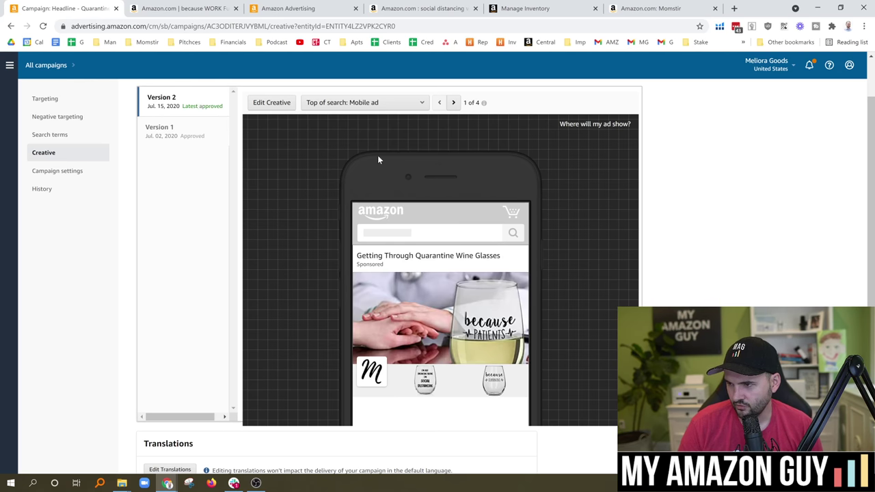
Step: Compare the top-of-search desktop and mobile ad previews for Version 2 of the Quarantine Brand creative
{"action": "left_click", "coordinate": [403, 102]}
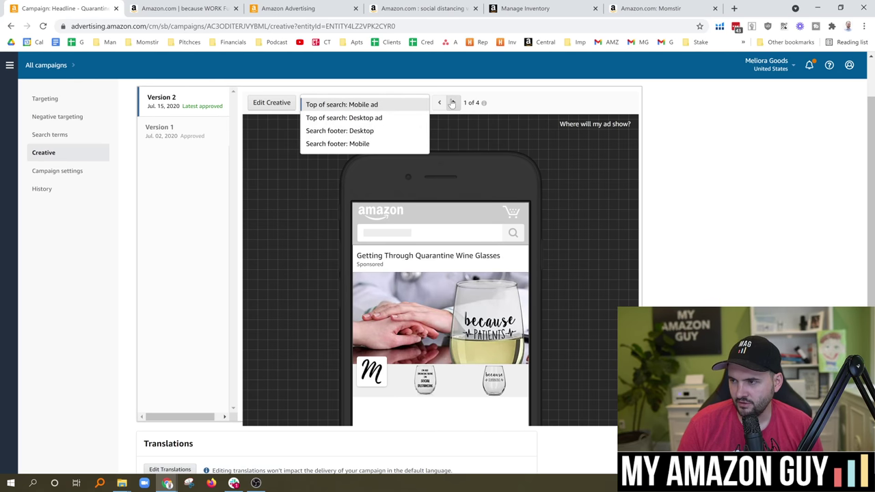
{"action": "left_click", "coordinate": [393, 117]}
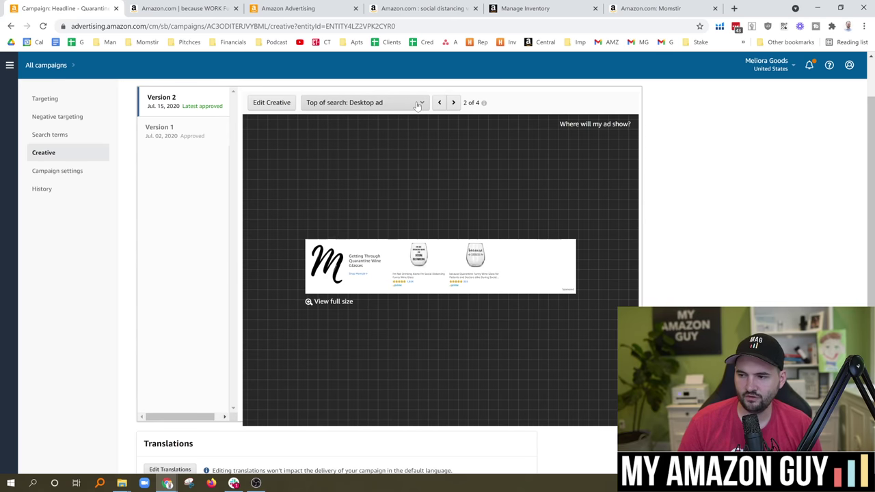
{"action": "left_click", "coordinate": [415, 103]}
{"action": "left_click", "coordinate": [347, 106]}
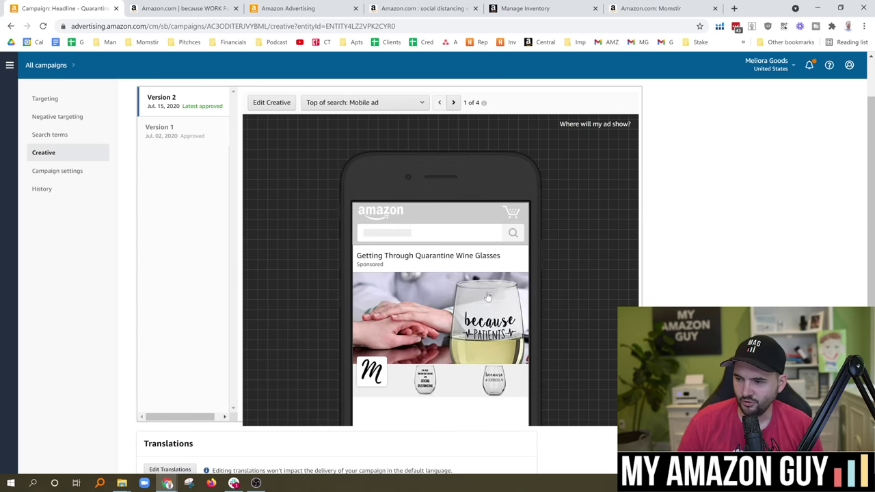
{"action": "scroll", "coordinate": [471, 284], "scroll_direction": "down", "scroll_amount": 1}
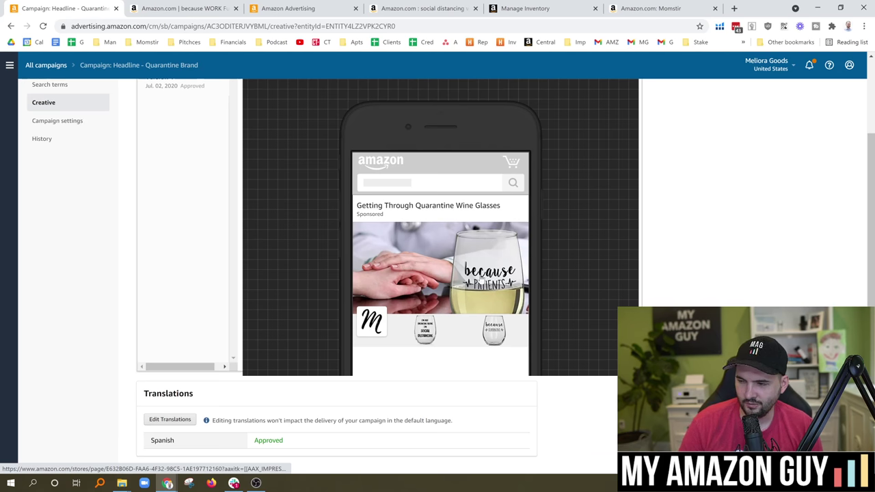
{"action": "scroll", "coordinate": [506, 280], "scroll_direction": "down", "scroll_amount": 1}
{"action": "scroll", "coordinate": [536, 280], "scroll_direction": "up", "scroll_amount": 3}
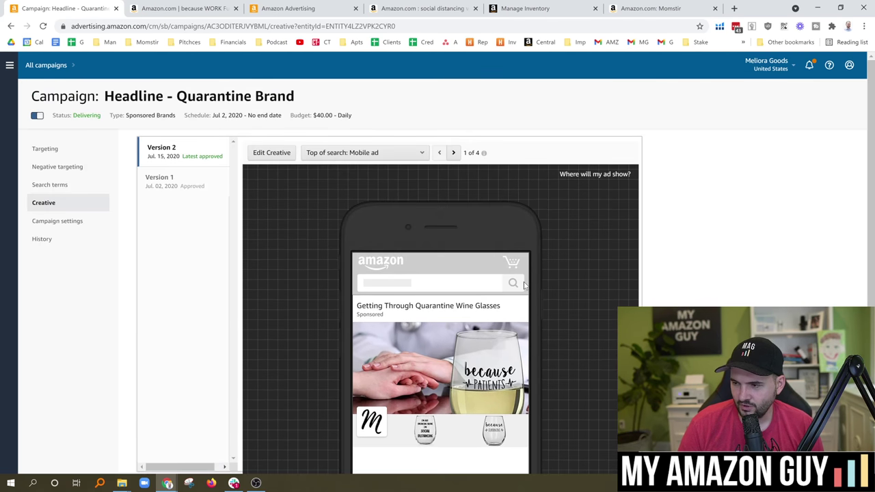
{"action": "scroll", "coordinate": [540, 270], "scroll_direction": "down", "scroll_amount": 3}
{"action": "scroll", "coordinate": [562, 253], "scroll_direction": "up", "scroll_amount": 3}
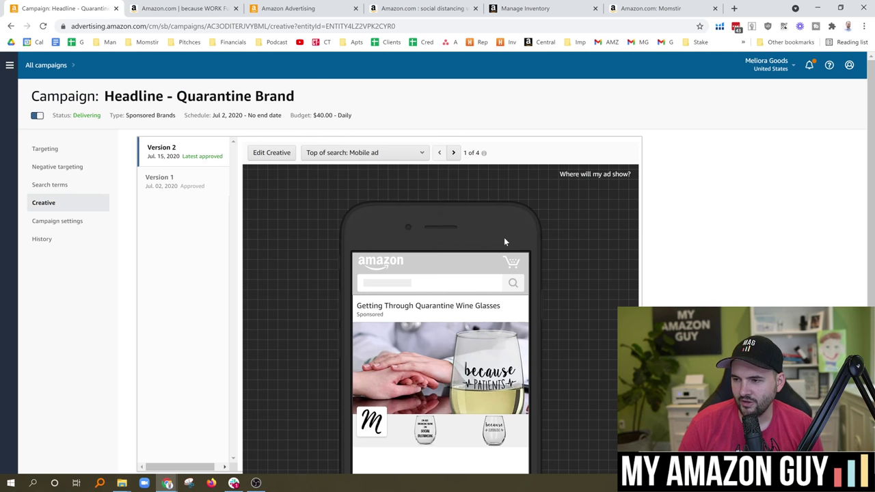
{"action": "left_click", "coordinate": [368, 154]}
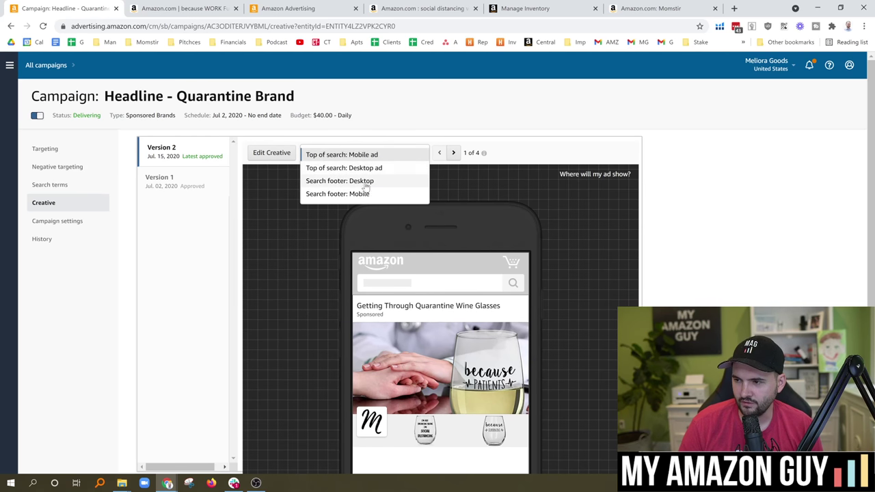
Step: Leave the unfinished Sponsored Brands campaign form and start a new Sponsored Display campaign
{"action": "left_click", "coordinate": [295, 8]}
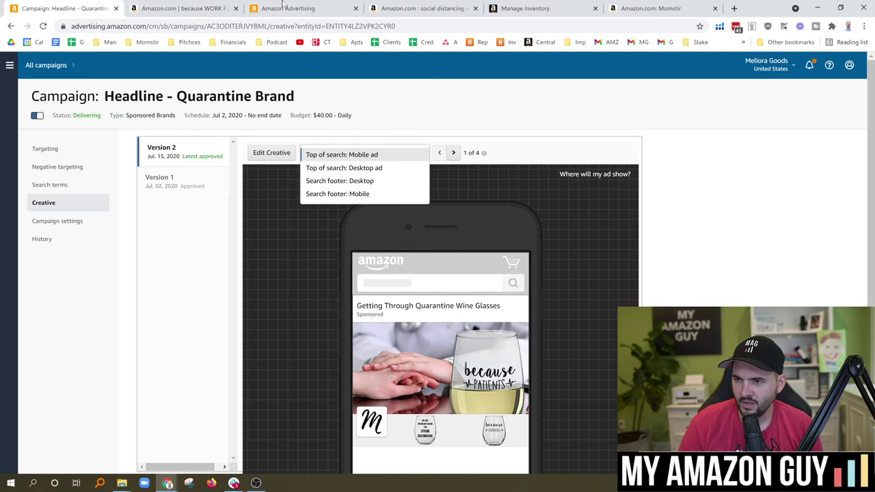
{"action": "scroll", "coordinate": [576, 307], "scroll_direction": "down", "scroll_amount": 3}
{"action": "left_click_drag", "start_coordinate": [871, 231], "coordinate": [872, 85]}
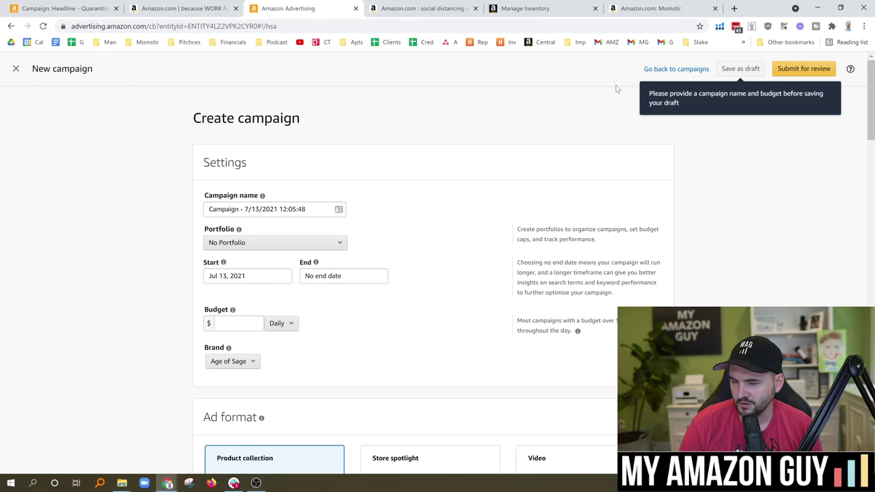
{"action": "left_click", "coordinate": [673, 69]}
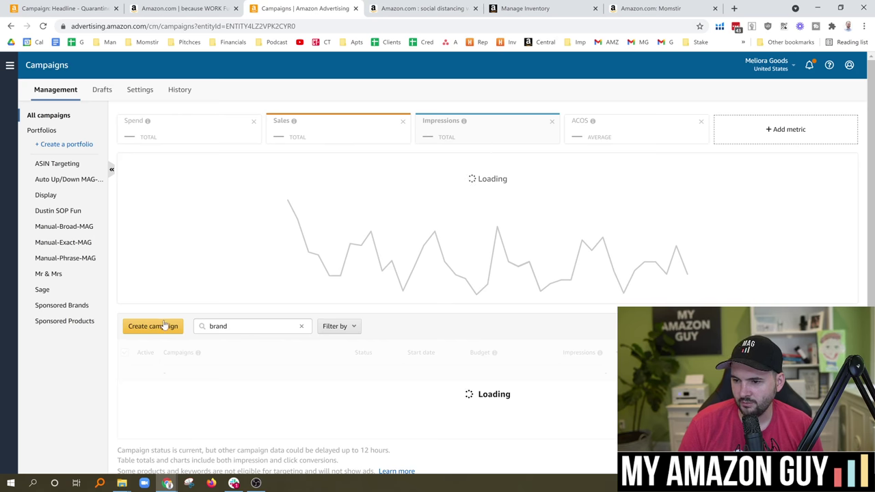
{"action": "left_click", "coordinate": [158, 326]}
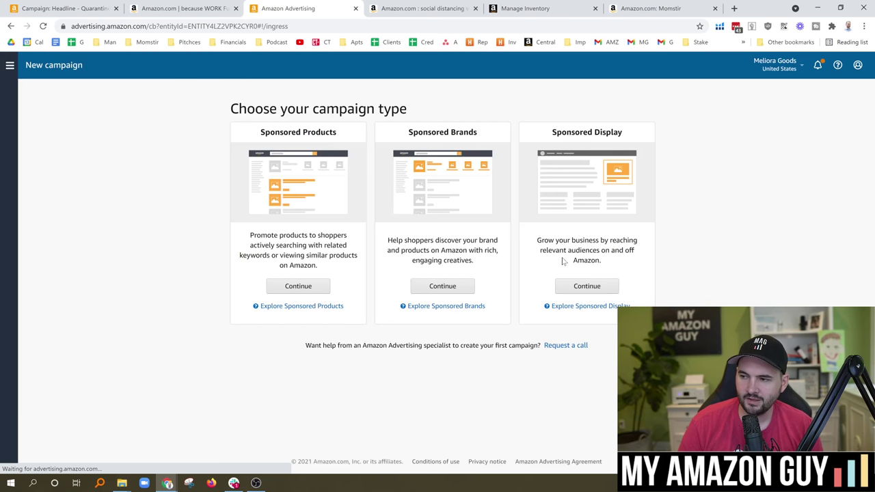
{"action": "left_click", "coordinate": [588, 287]}
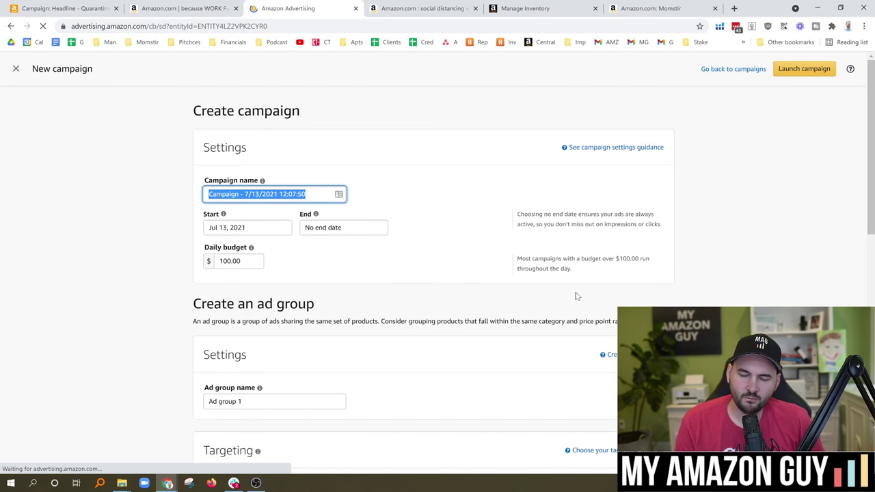
{"action": "left_click", "coordinate": [333, 98]}
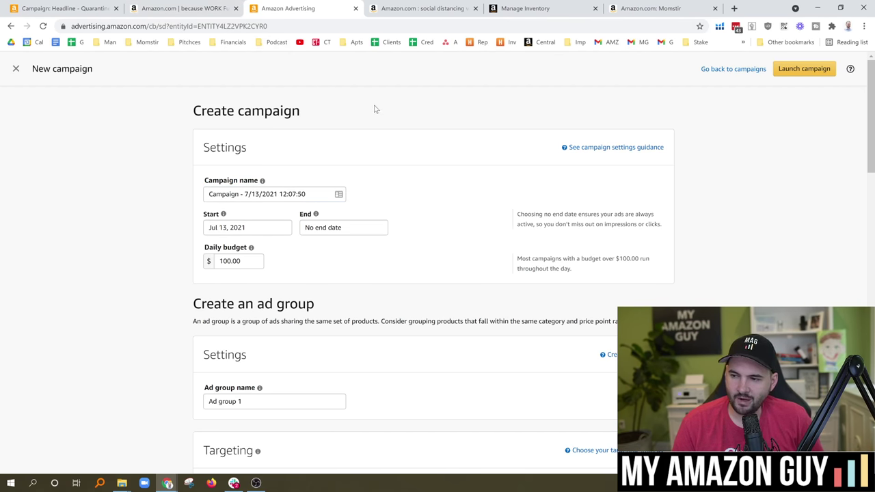
Step: Set the targeting of the Sponsored Display ad group to Audiences
{"action": "scroll", "coordinate": [389, 145], "scroll_direction": "down", "scroll_amount": 1}
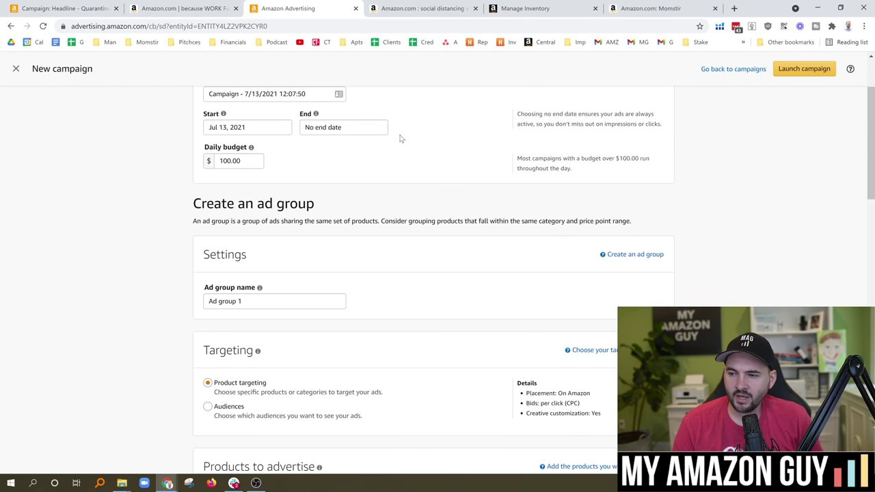
{"action": "scroll", "coordinate": [361, 220], "scroll_direction": "down", "scroll_amount": 2}
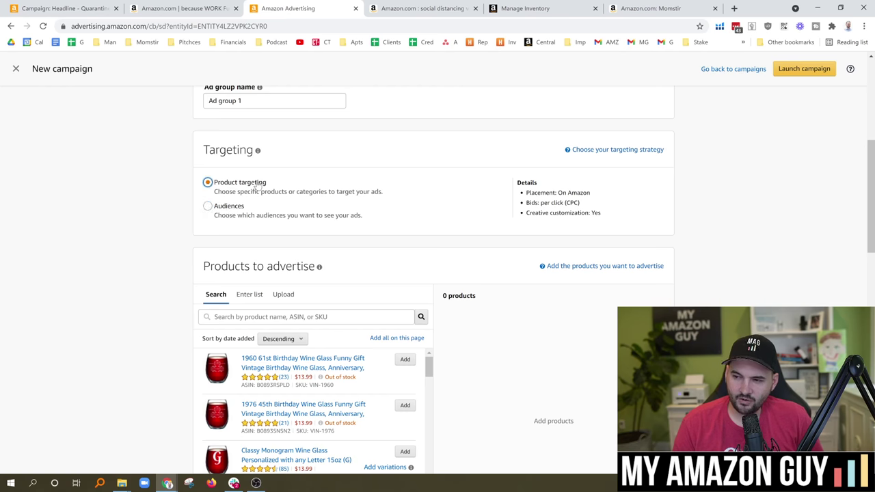
{"action": "left_click", "coordinate": [232, 212]}
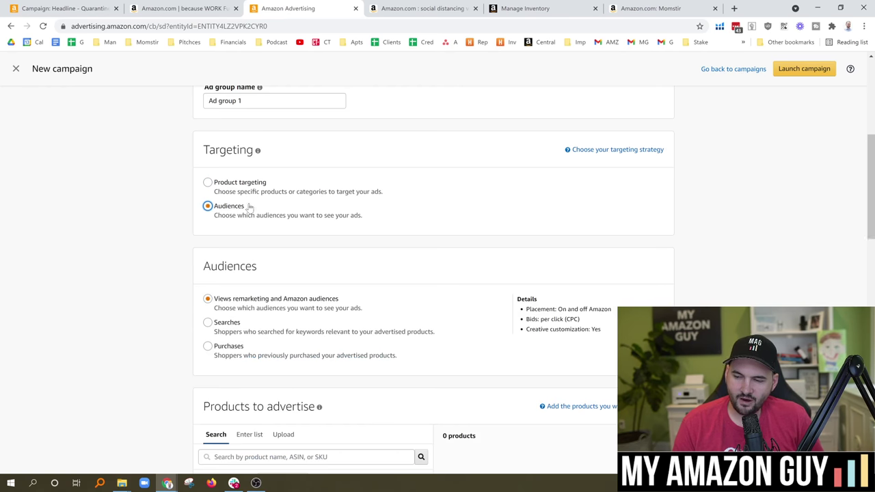
{"action": "scroll", "coordinate": [238, 212], "scroll_direction": "down", "scroll_amount": 2}
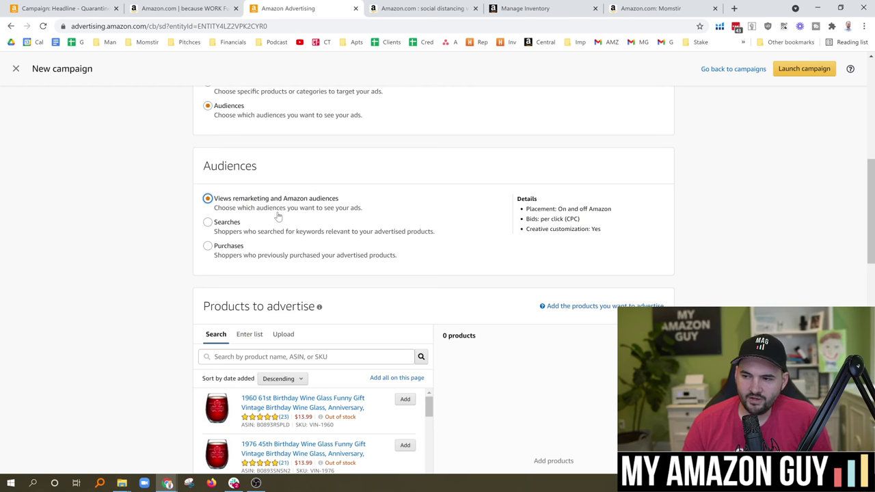
Step: Compare the Searches and Purchases audience options, and return to Views remarketing and Amazon audiences
{"action": "left_click", "coordinate": [217, 233]}
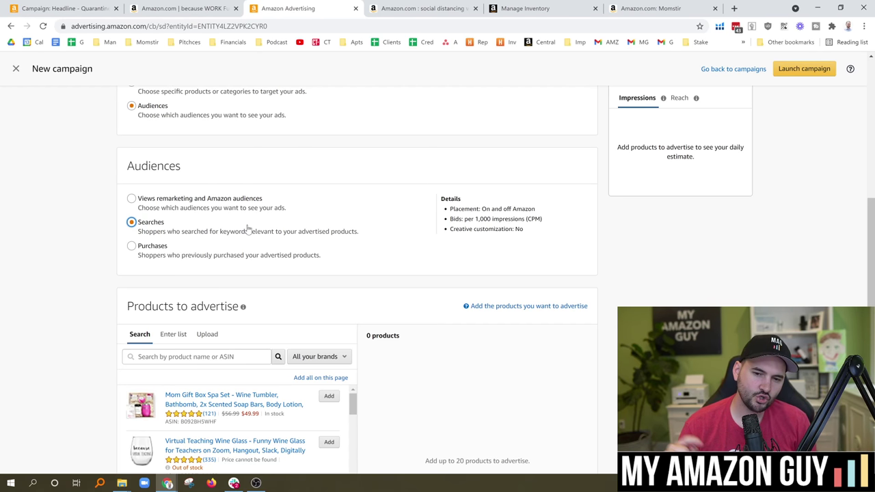
{"action": "left_click", "coordinate": [131, 246]}
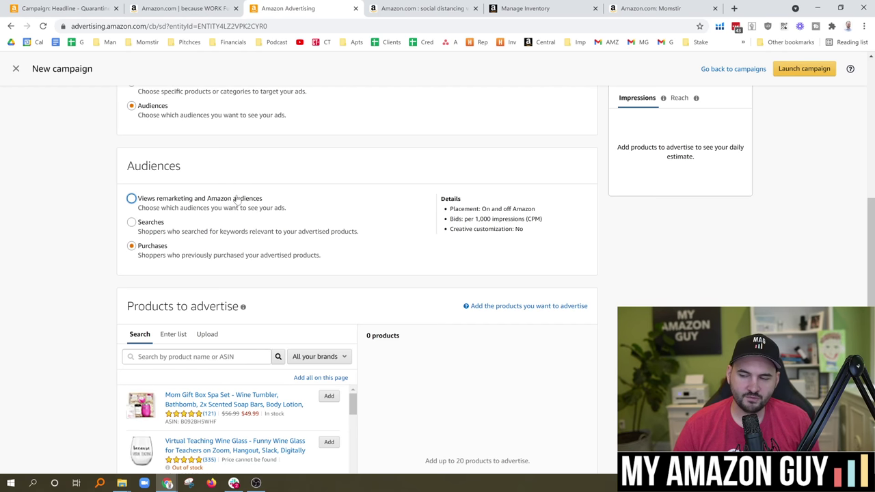
{"action": "left_click", "coordinate": [173, 209]}
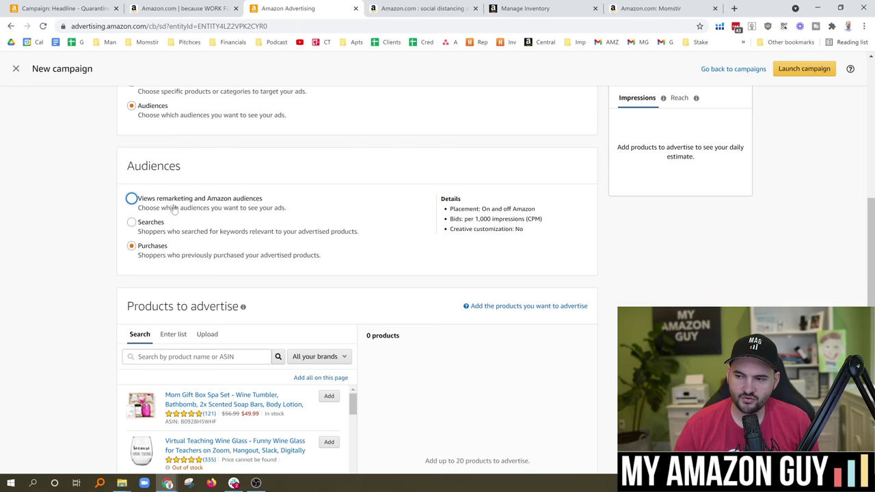
Step: Add the Mr & Mrs Wine Tumblers couples gift to the products to advertise
{"action": "scroll", "coordinate": [410, 219], "scroll_direction": "down", "scroll_amount": 1}
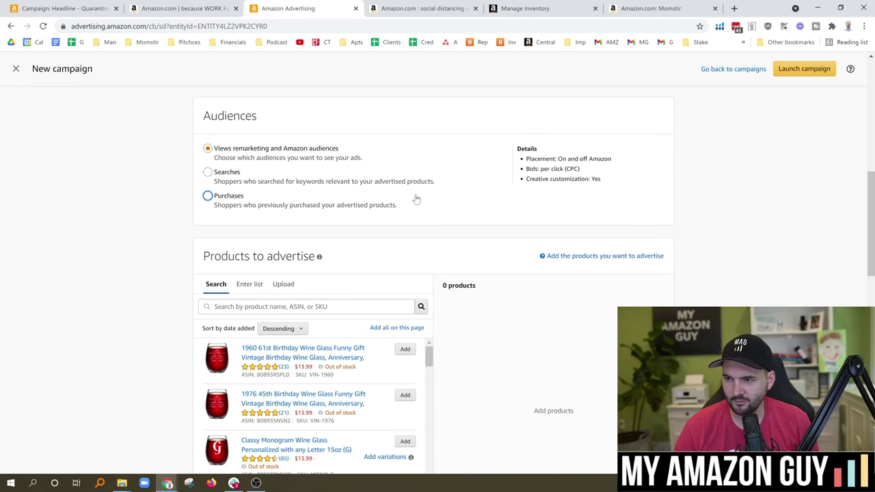
{"action": "scroll", "coordinate": [533, 272], "scroll_direction": "down", "scroll_amount": 6}
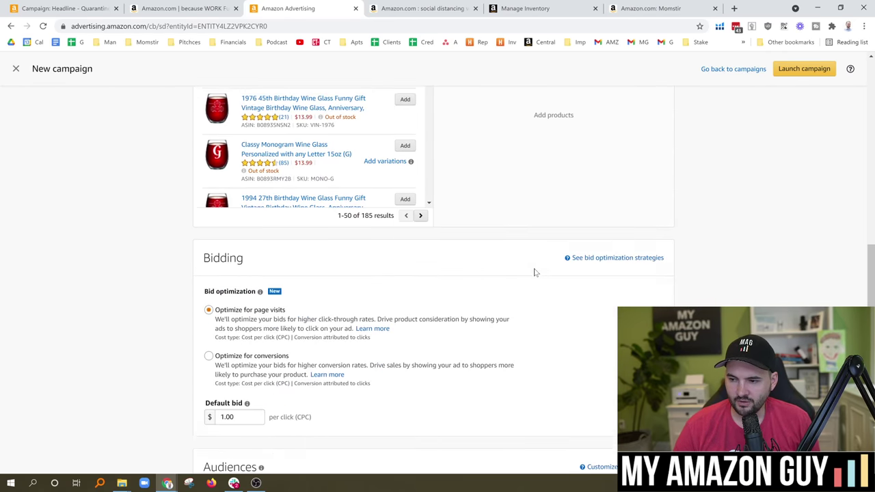
{"action": "scroll", "coordinate": [432, 278], "scroll_direction": "up", "scroll_amount": 2}
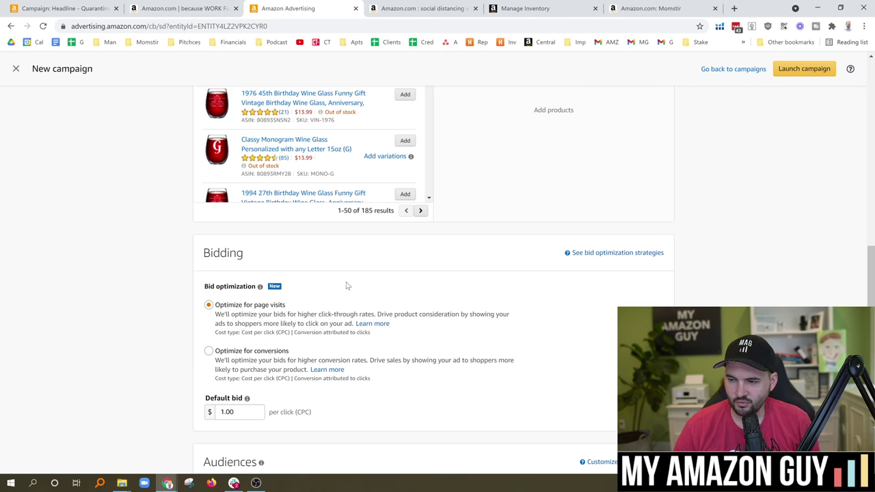
{"action": "scroll", "coordinate": [412, 235], "scroll_direction": "up", "scroll_amount": 3}
{"action": "scroll", "coordinate": [424, 219], "scroll_direction": "down", "scroll_amount": 2}
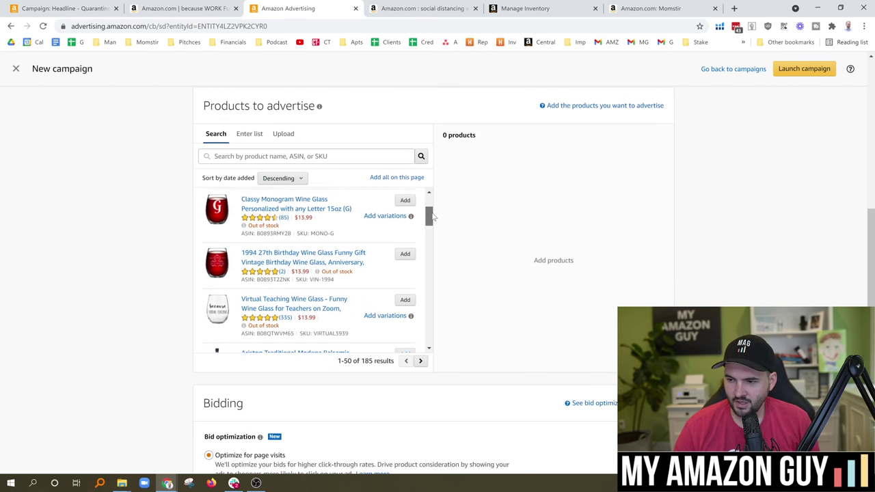
{"action": "scroll", "coordinate": [408, 243], "scroll_direction": "down", "scroll_amount": 3}
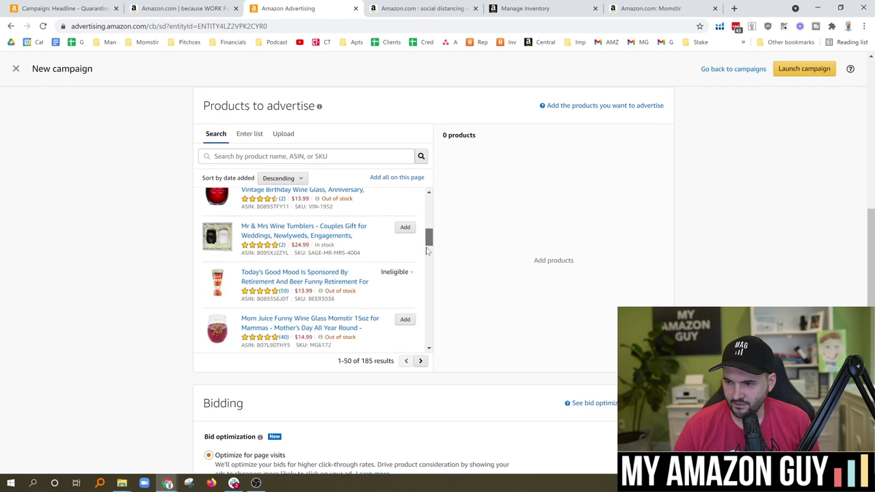
{"action": "left_click", "coordinate": [405, 216]}
Step: Choose Optimize for page visits as the campaign's bid optimization
{"action": "scroll", "coordinate": [481, 287], "scroll_direction": "down", "scroll_amount": 2}
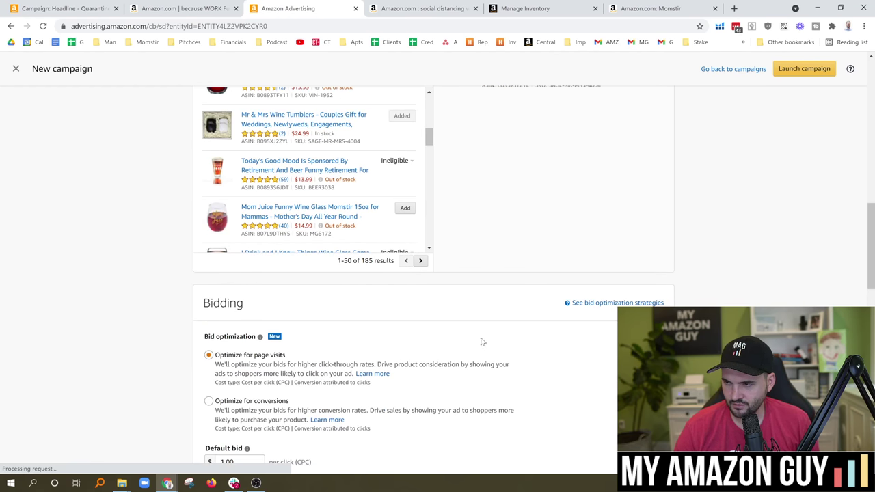
{"action": "scroll", "coordinate": [423, 322], "scroll_direction": "down", "scroll_amount": 3}
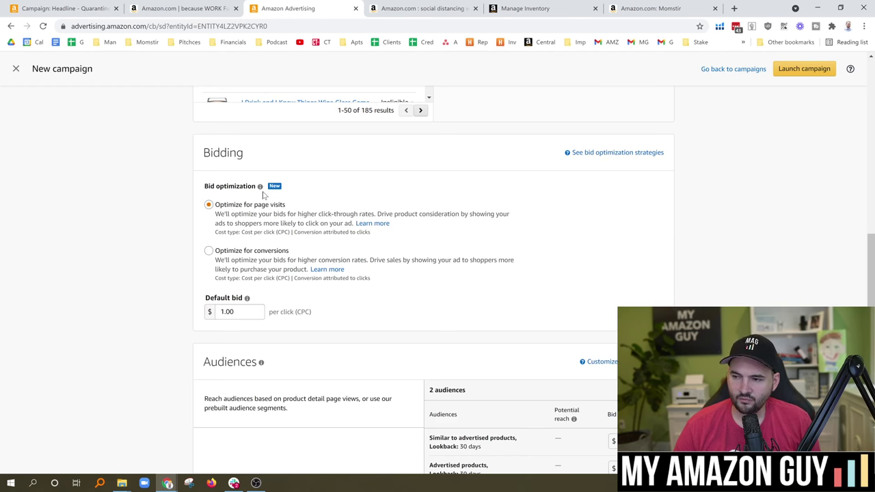
{"action": "mouse_move", "coordinate": [260, 190]}
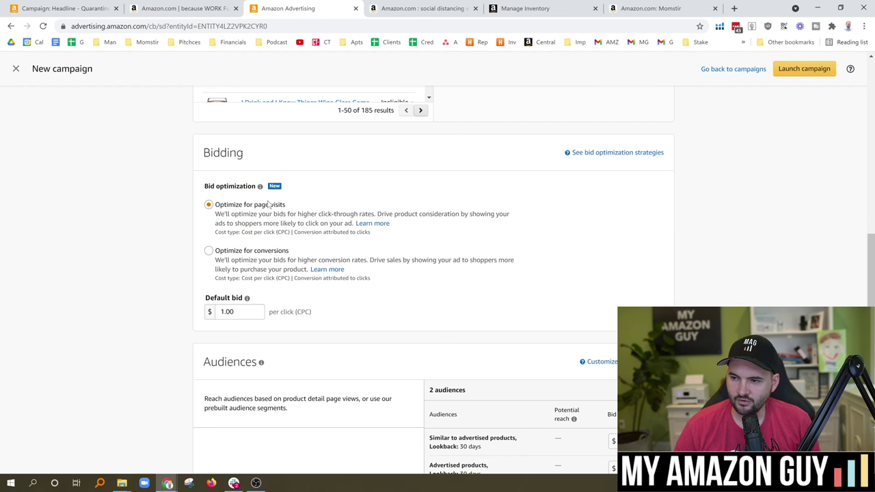
{"action": "left_click", "coordinate": [281, 205]}
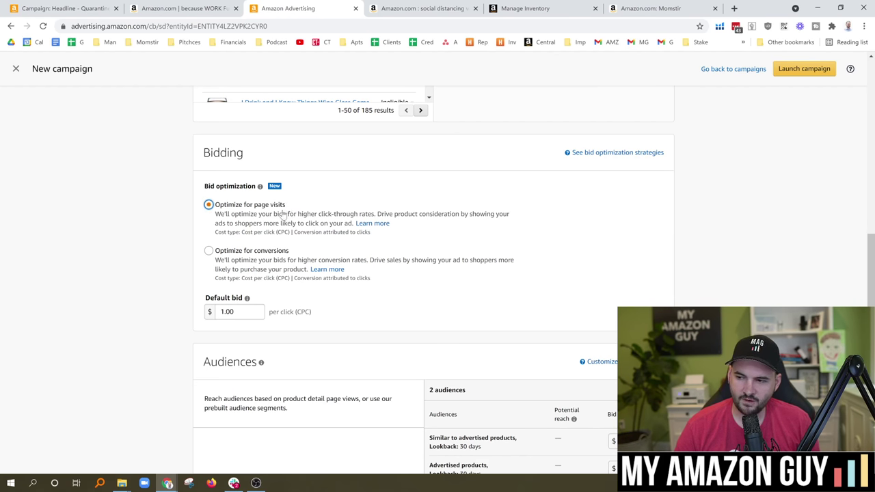